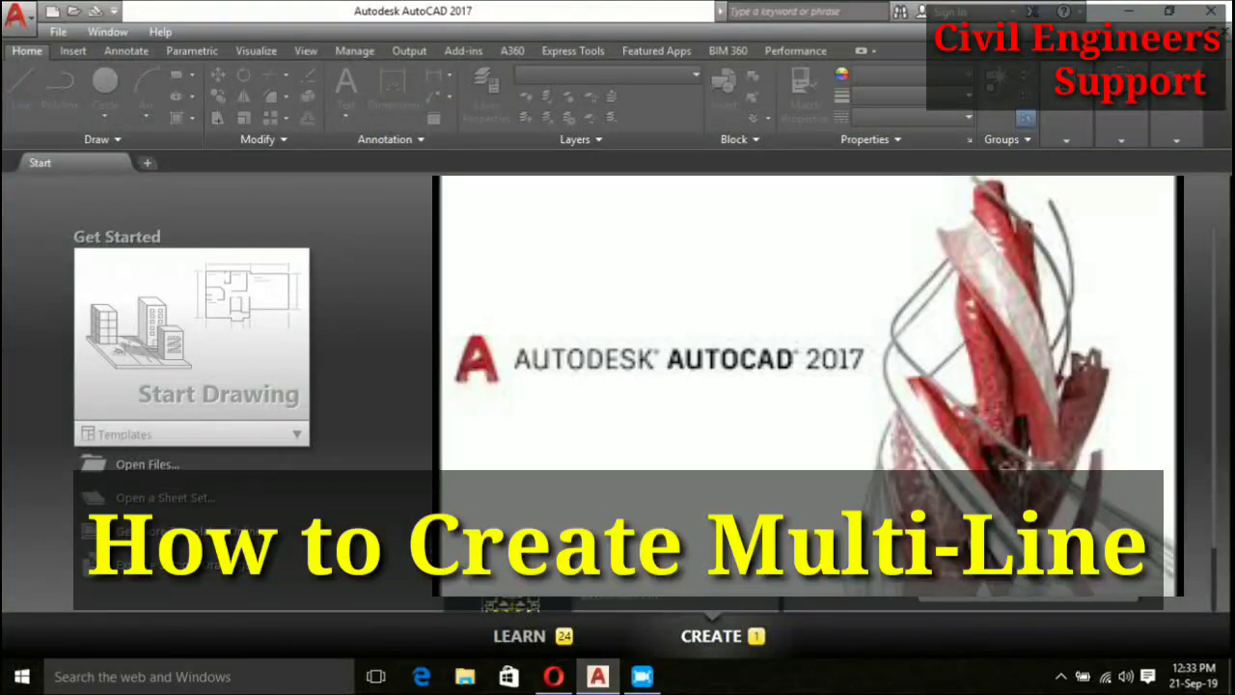
Start a new blank drawing and set length units to Engineering with 0'-0" precision
left_click(192, 332)
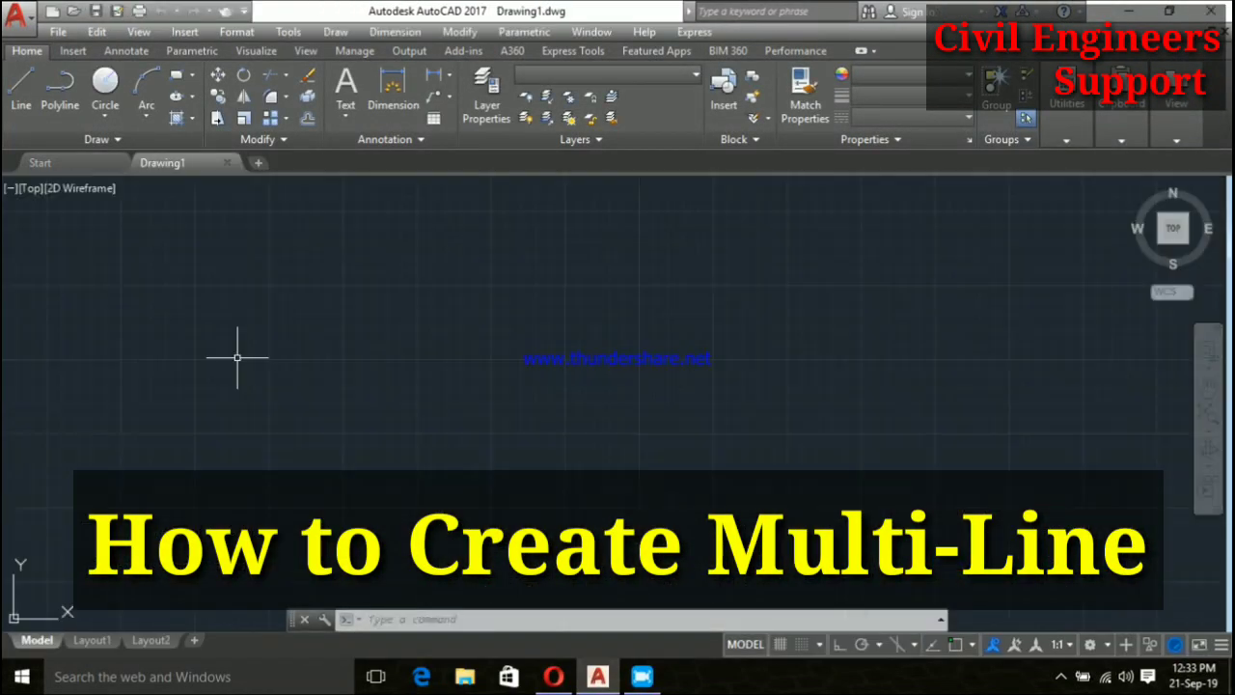
key("Escape")
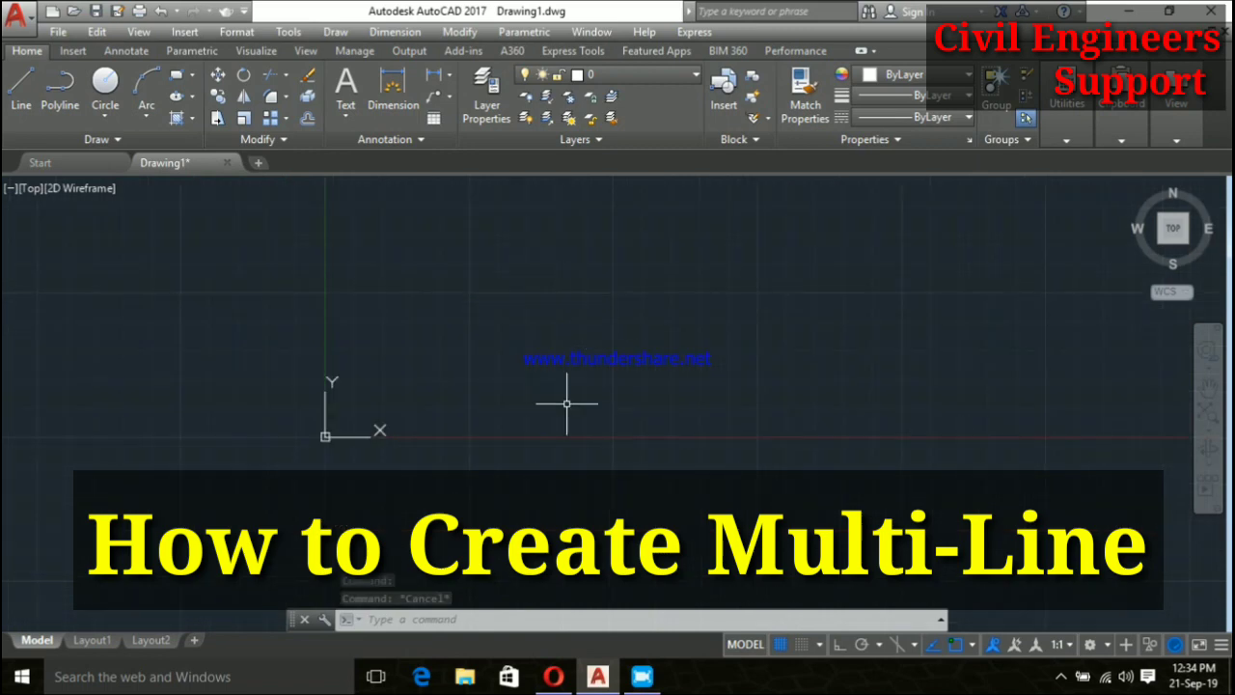
left_click(237, 31)
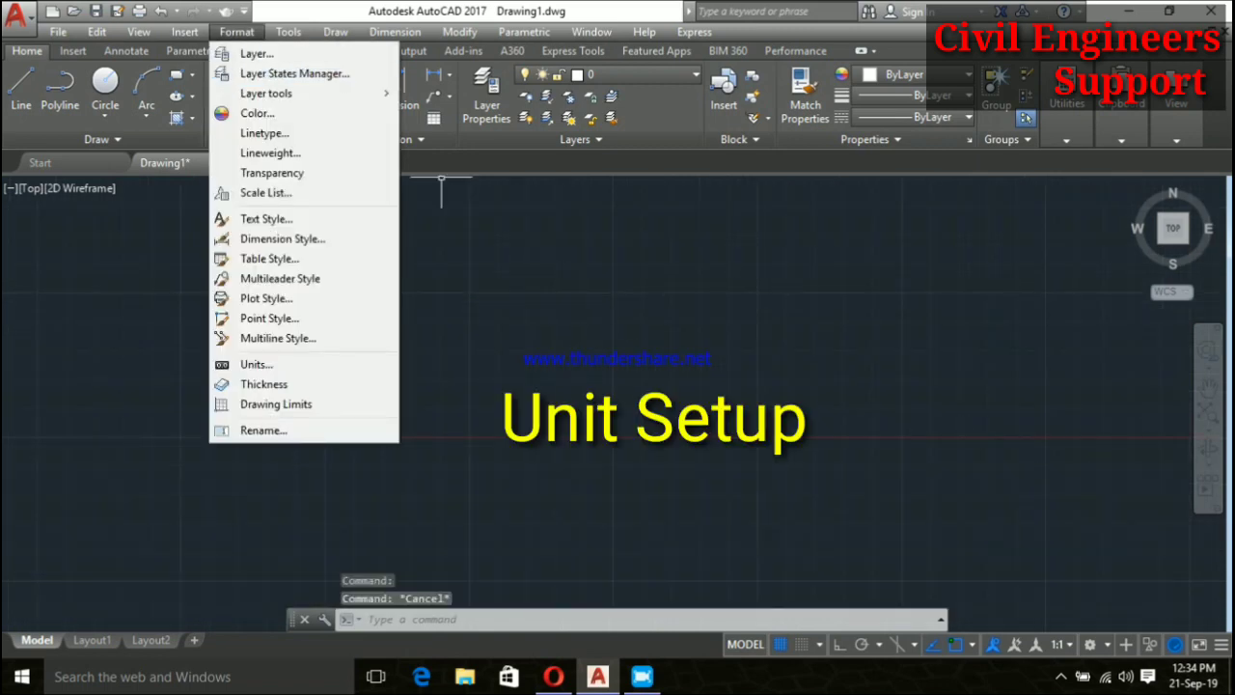
left_click(256, 364)
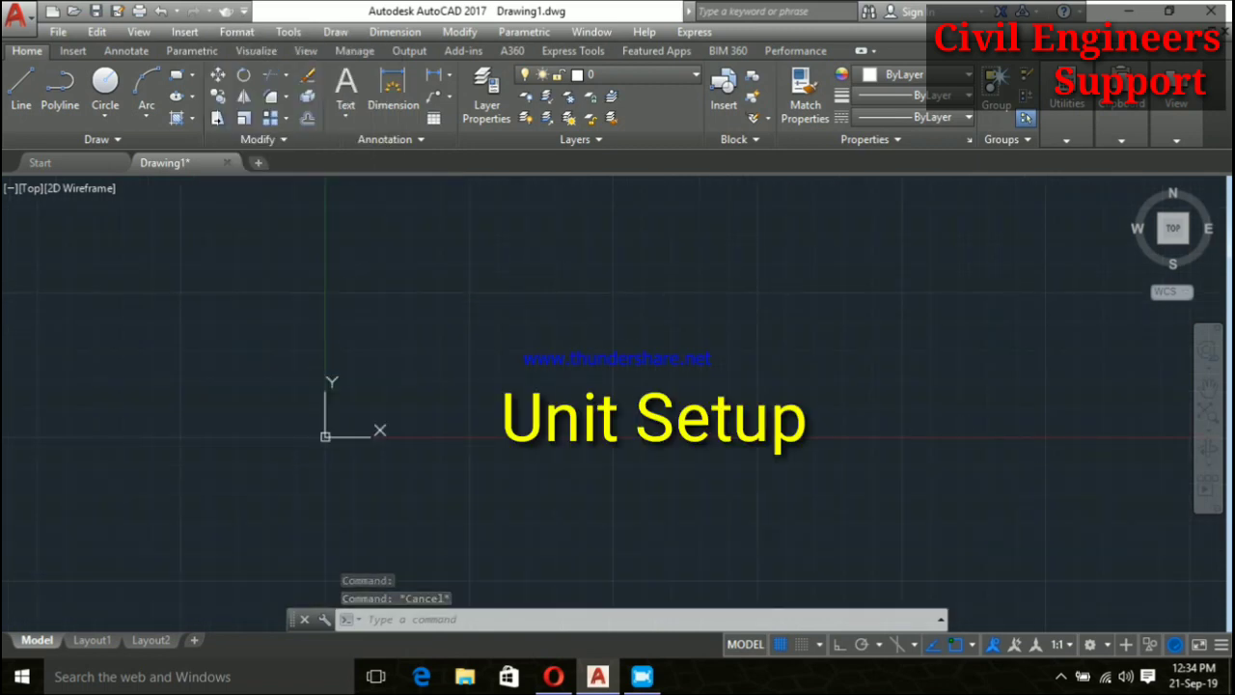
left_click(509, 213)
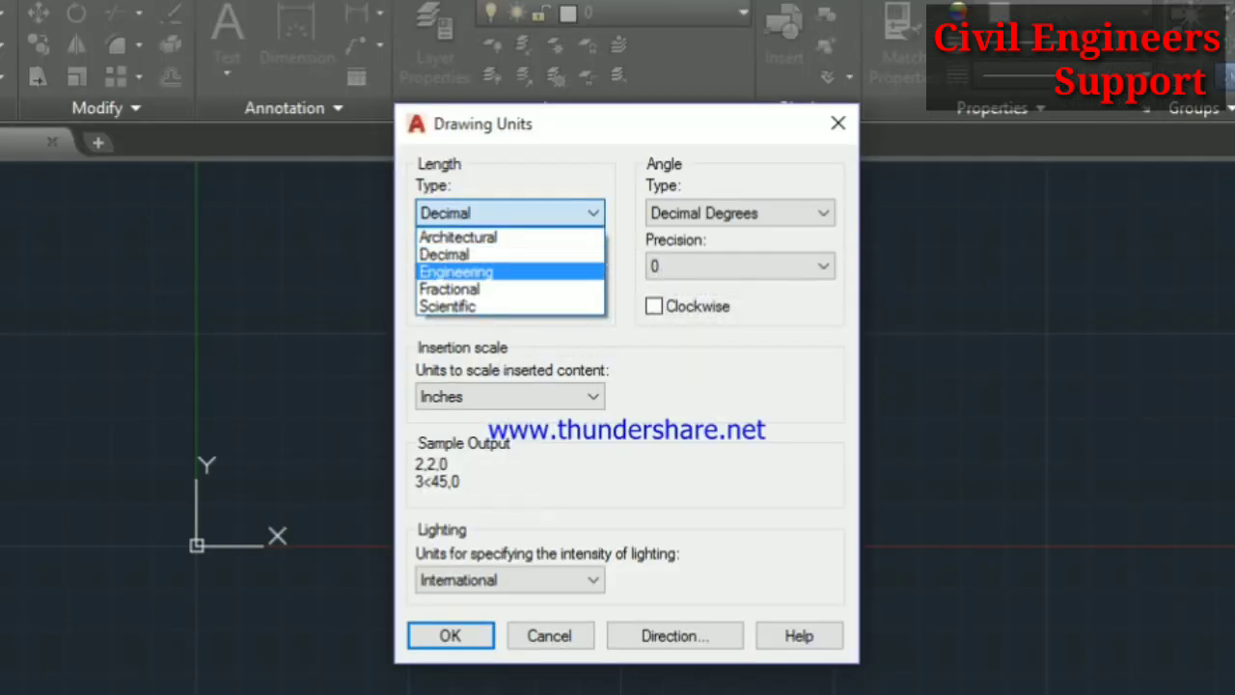
left_click(469, 270)
left_click(509, 265)
left_click(435, 287)
left_click(510, 395)
key("Return")
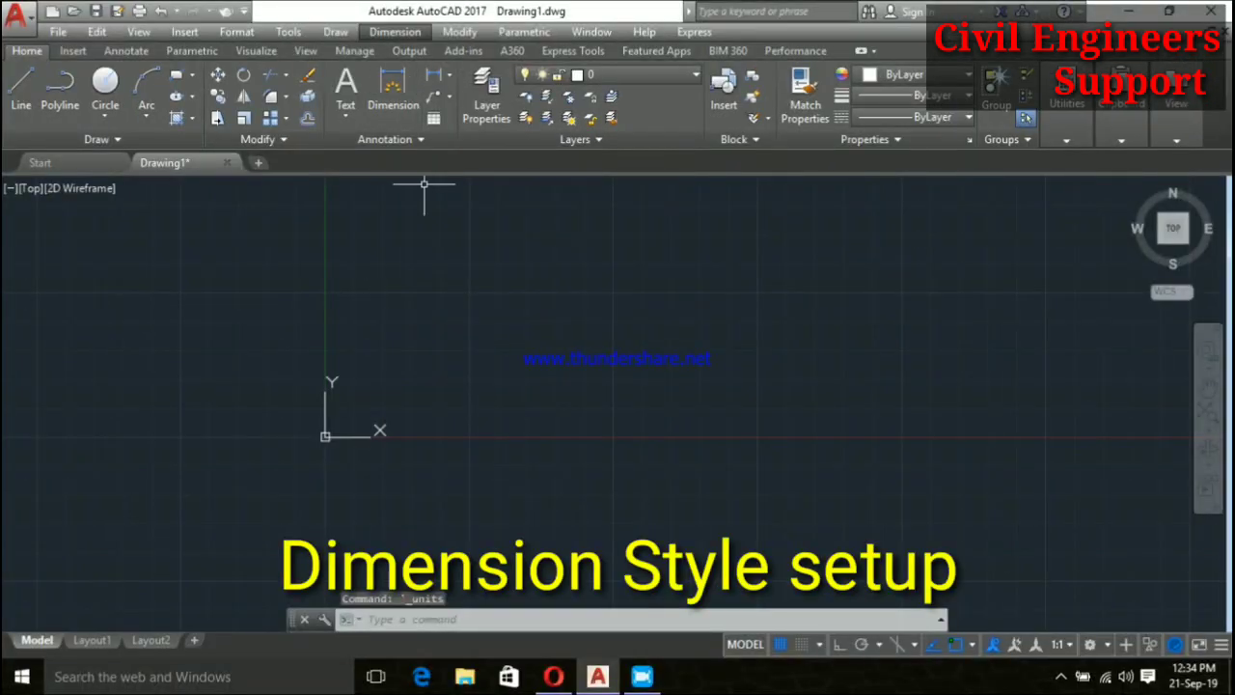
Modify the Standard dimension style: Engineering primary units at 0'-0" precision, and clear the text height
left_click(395, 31)
left_click(431, 495)
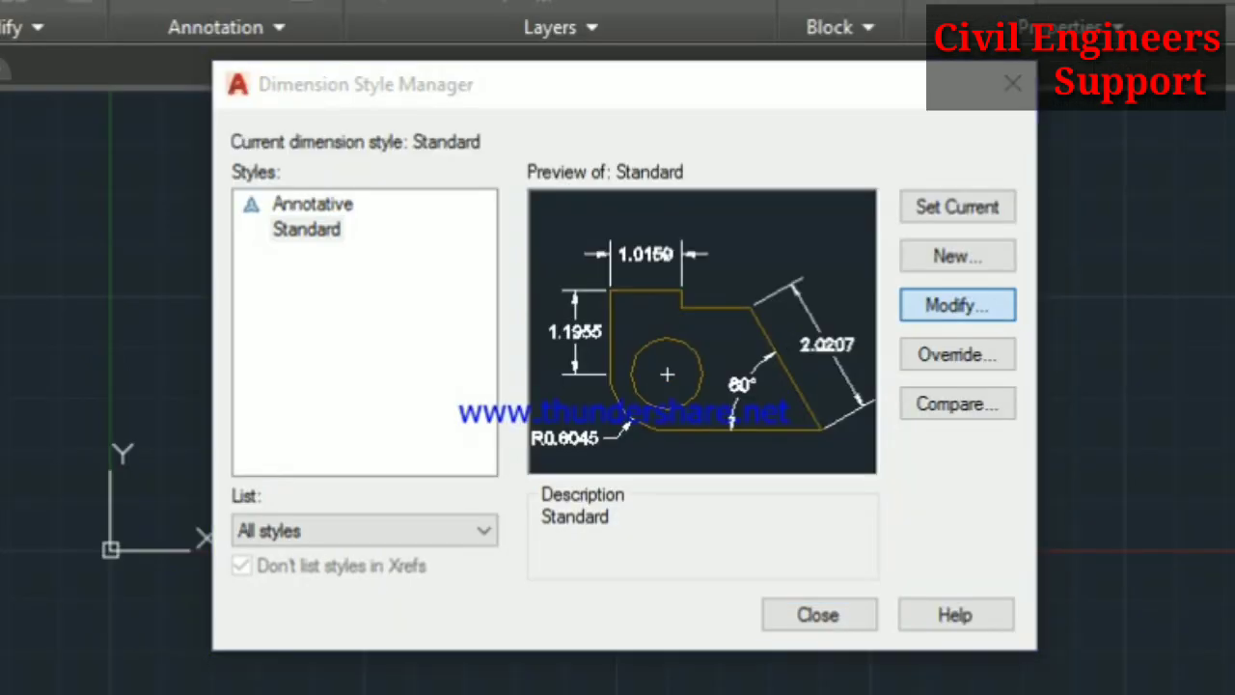
left_click(957, 305)
left_click(611, 22)
left_click(503, 90)
left_click(441, 161)
left_click(504, 136)
left_click(434, 173)
left_click(504, 23)
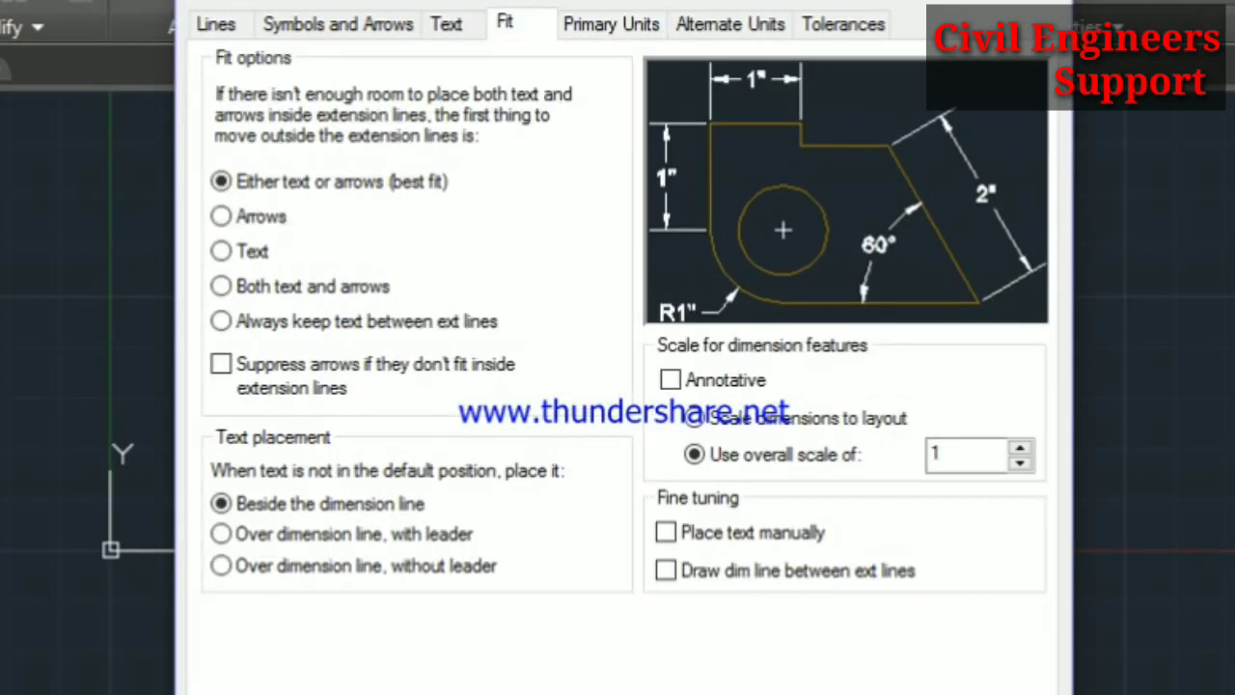
left_click(446, 23)
double_click(541, 251)
key("BackSpace")
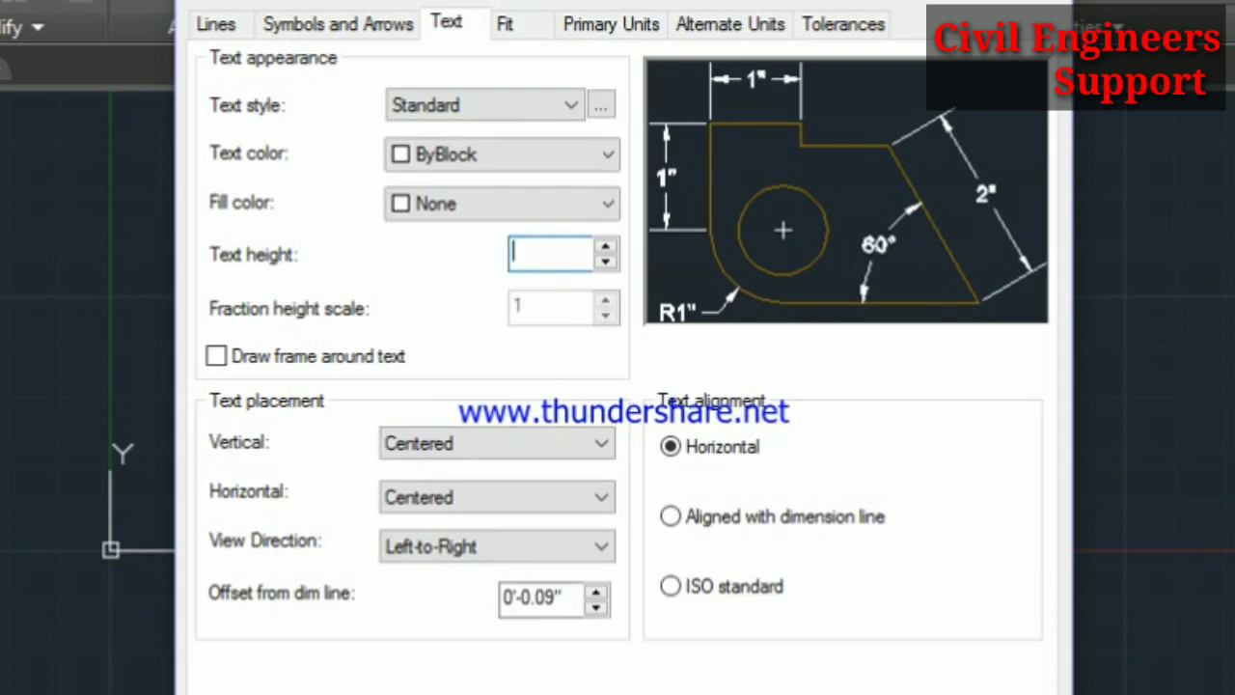
type("5")
Set baseline spacing, extension and origin offset to 3, save the style, and close the manager
left_click(216, 24)
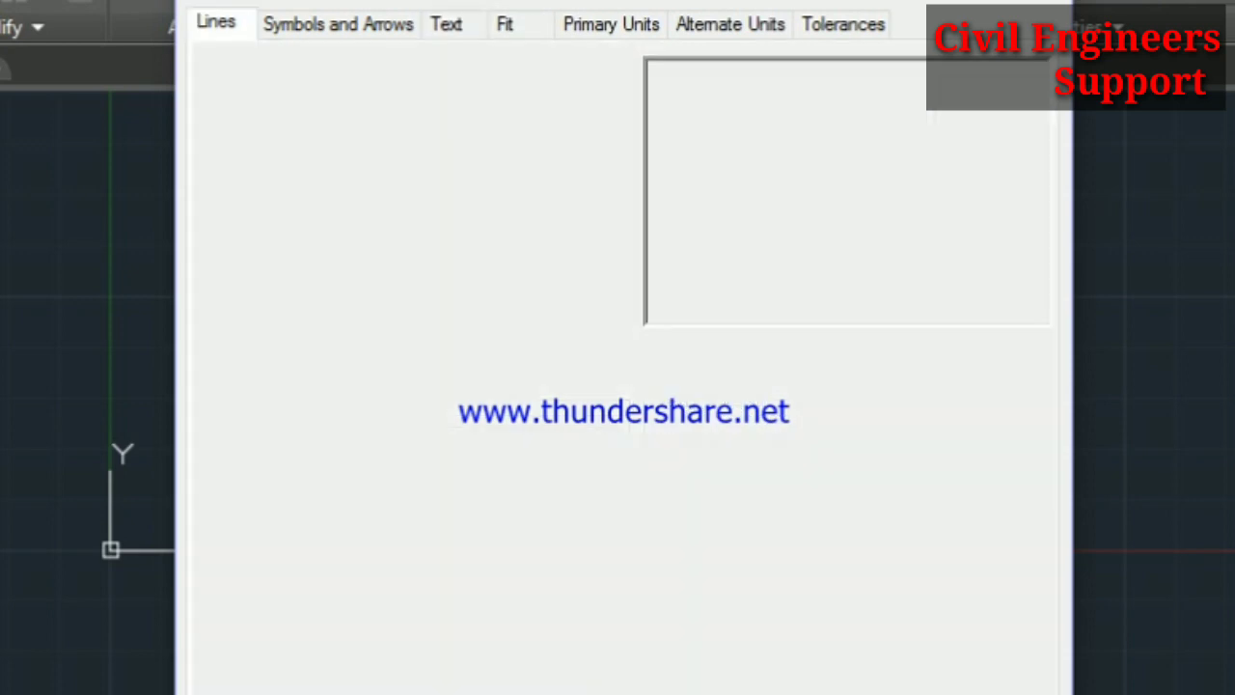
double_click(552, 276)
key("BackSpace")
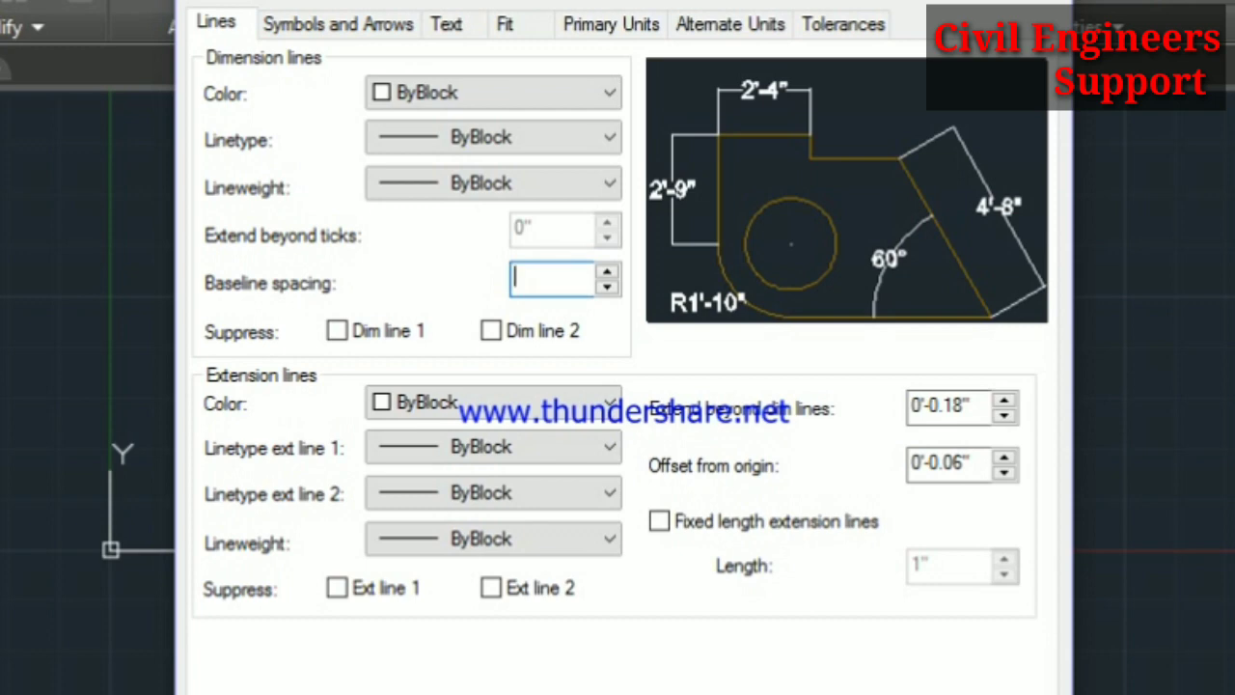
type("3")
key("Tab")
key("BackSpace")
type("3")
key("Tab")
key("BackSpace")
type("3")
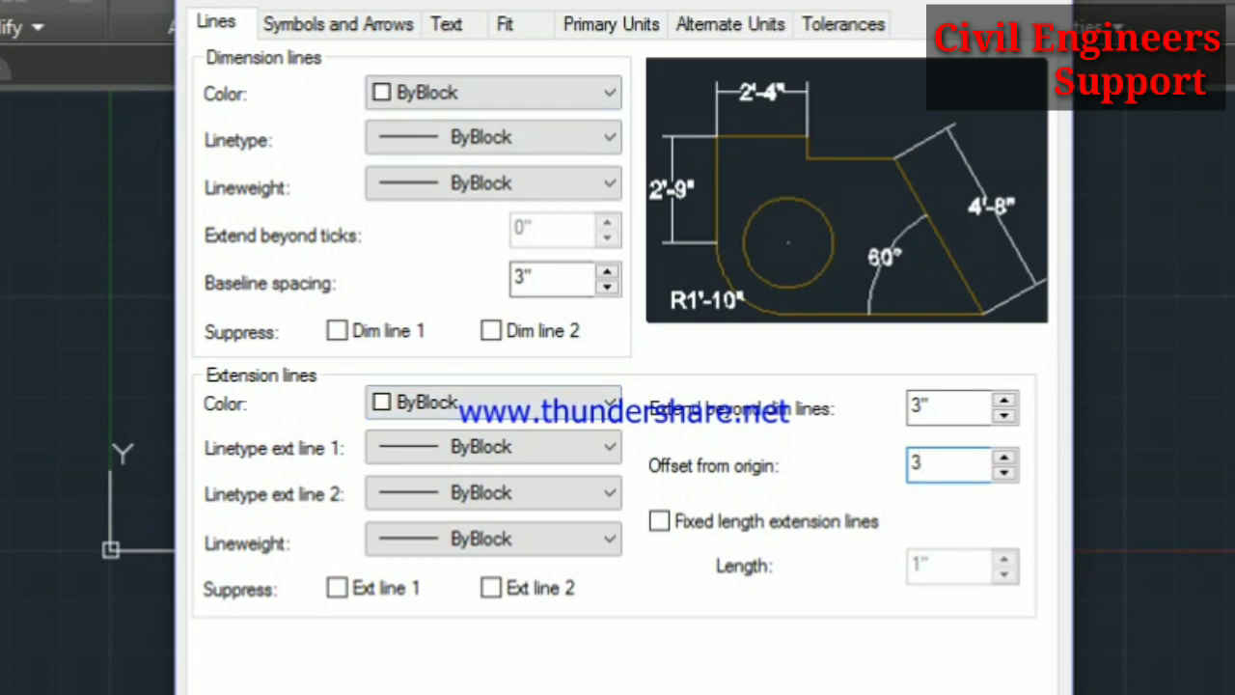
key("Return")
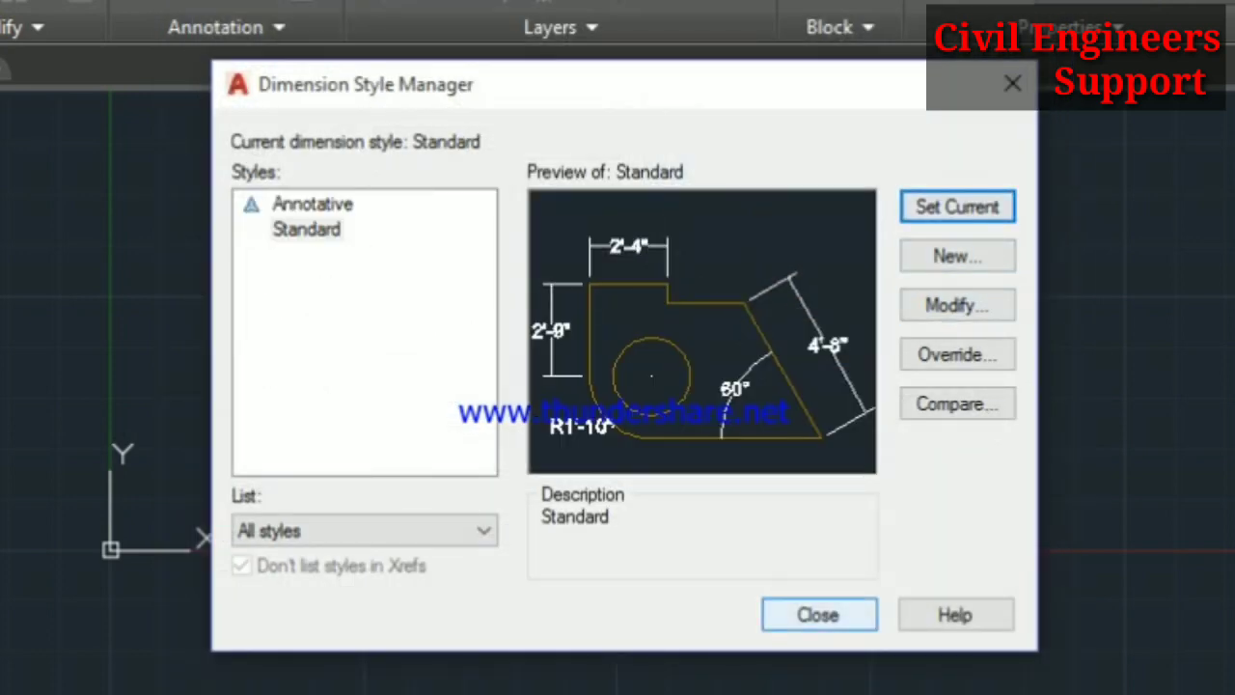
left_click(819, 615)
Turn off the UCS icon's origin display so the axes stay fixed in the corner
right_click(12, 621)
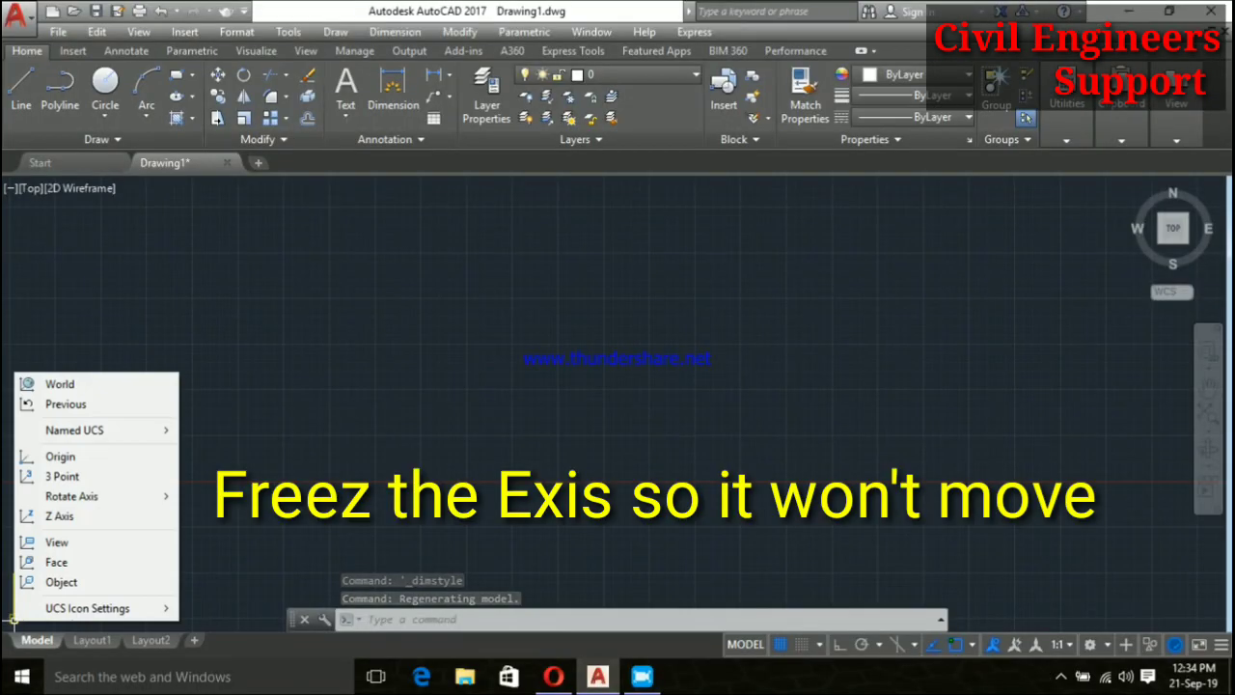
left_click(347, 605)
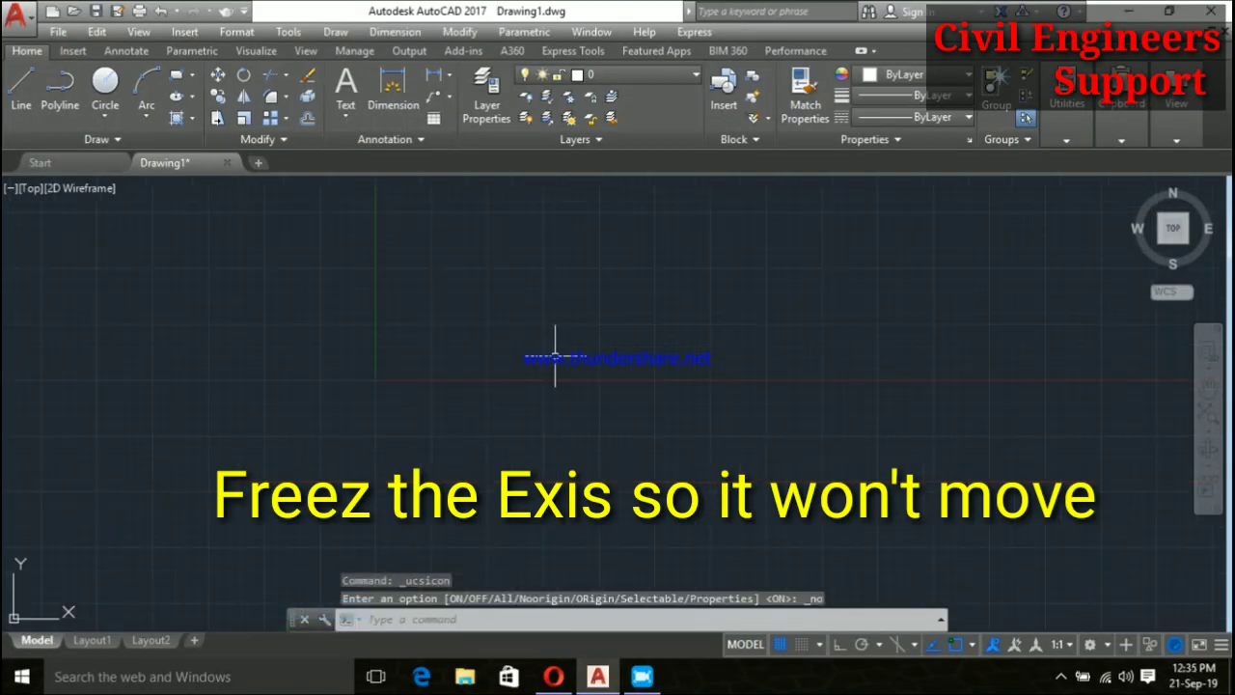
key("Escape")
key("Escape")
key("Escape")
Run MLSTYLE from the ML suggestions to open the Multiline Style dialog
type("ml")
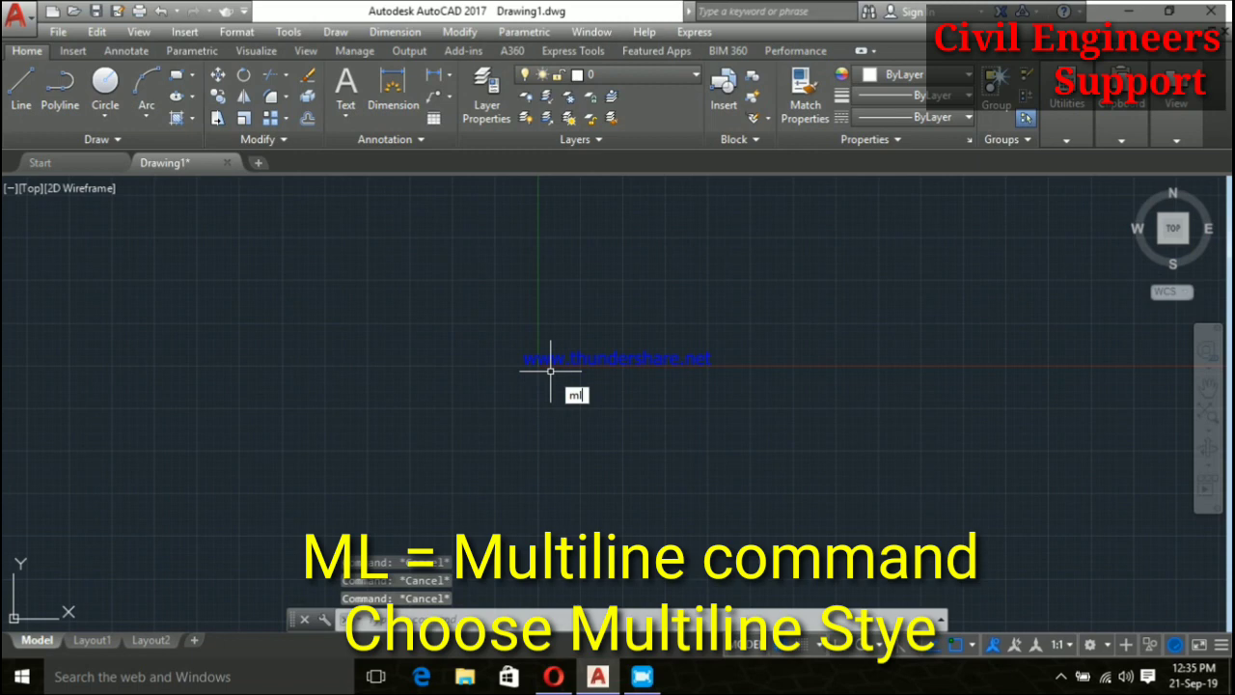
key("Down")
key("Return")
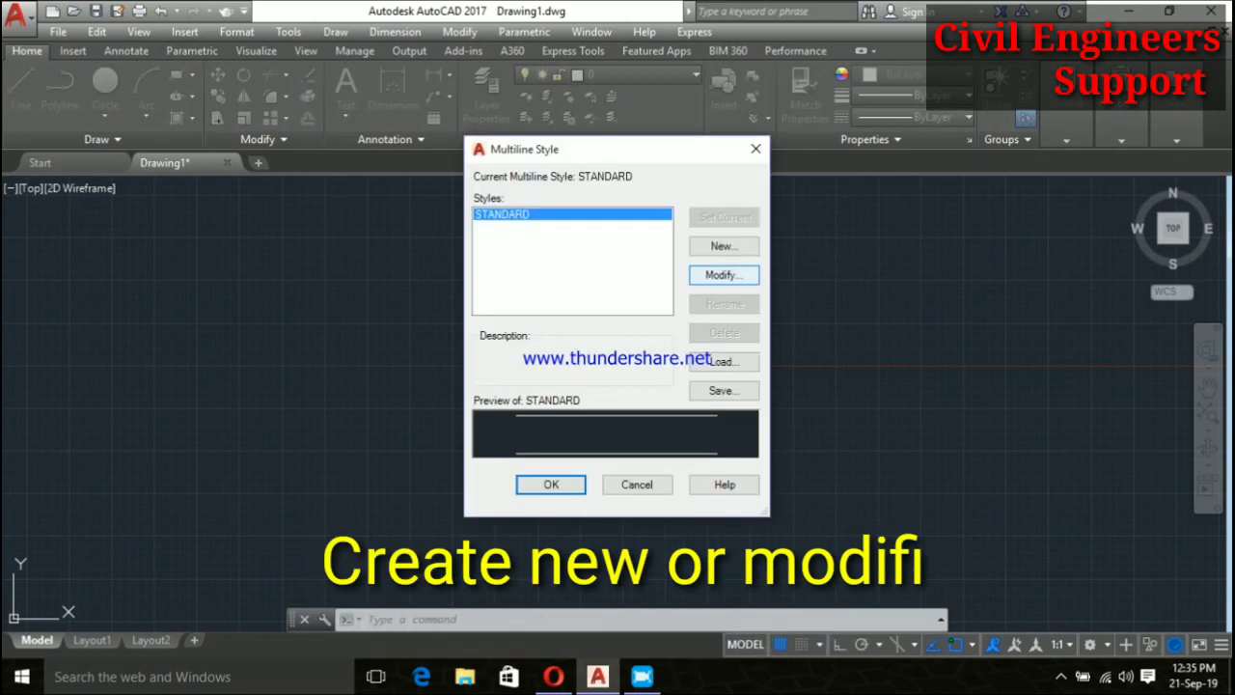
Modify STANDARD: delete the 0.5 element and set the remaining element's offset to 0
left_click(724, 275)
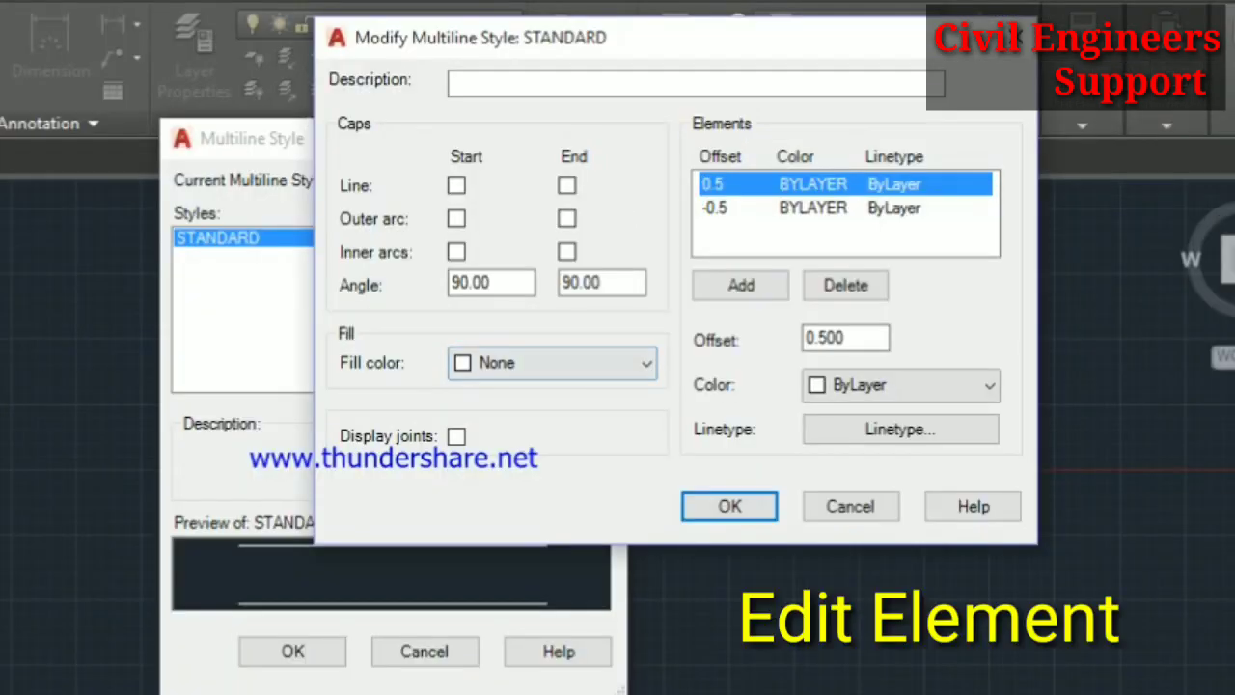
left_click(845, 284)
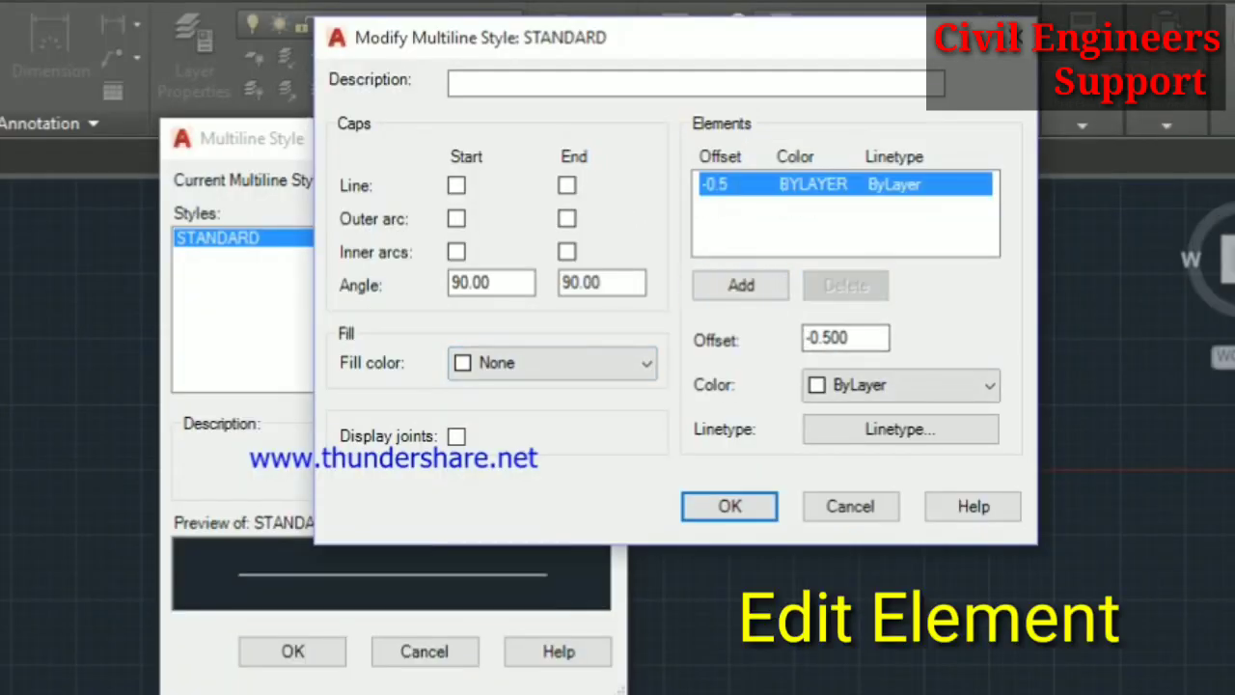
left_click_drag(849, 337, 805, 338)
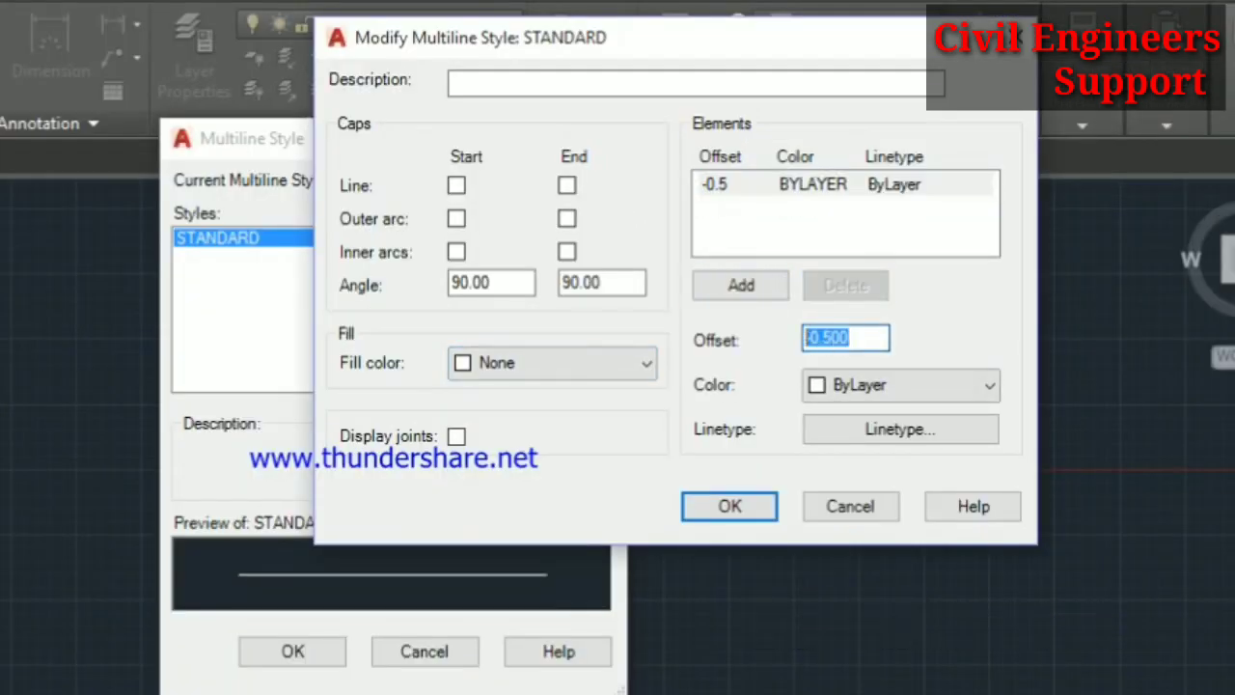
key("BackSpace")
type("00")
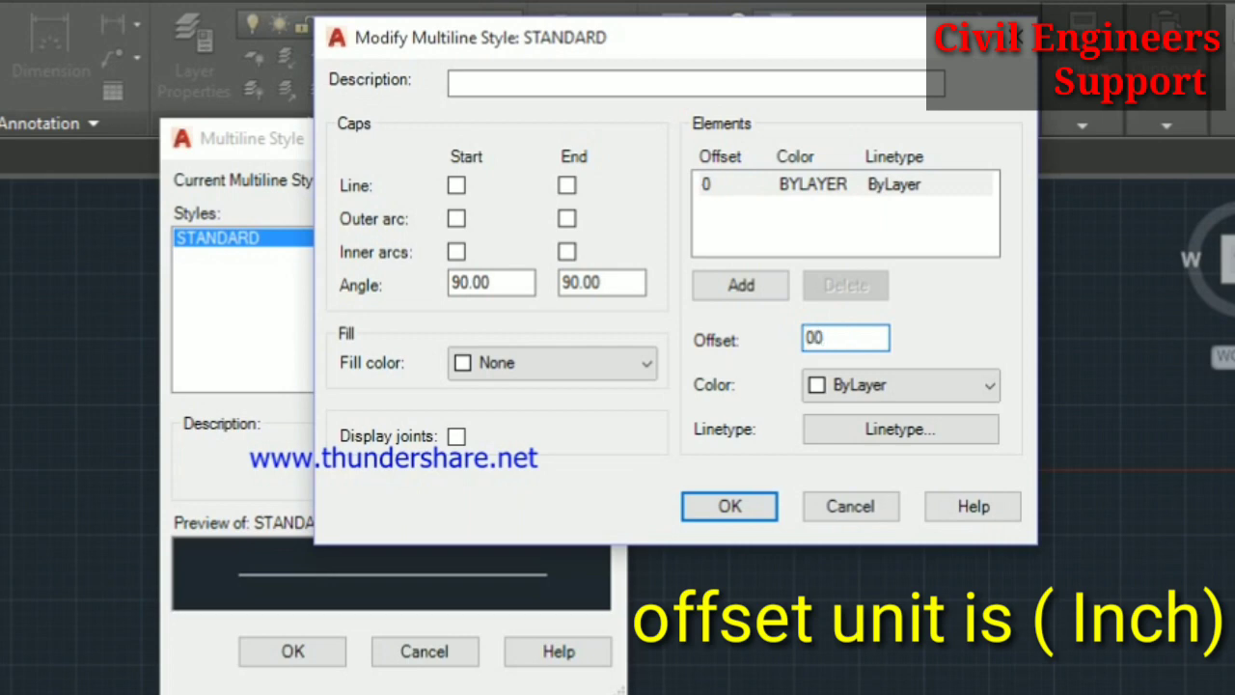
Add two more elements with offsets -5 and -10
left_click(741, 284)
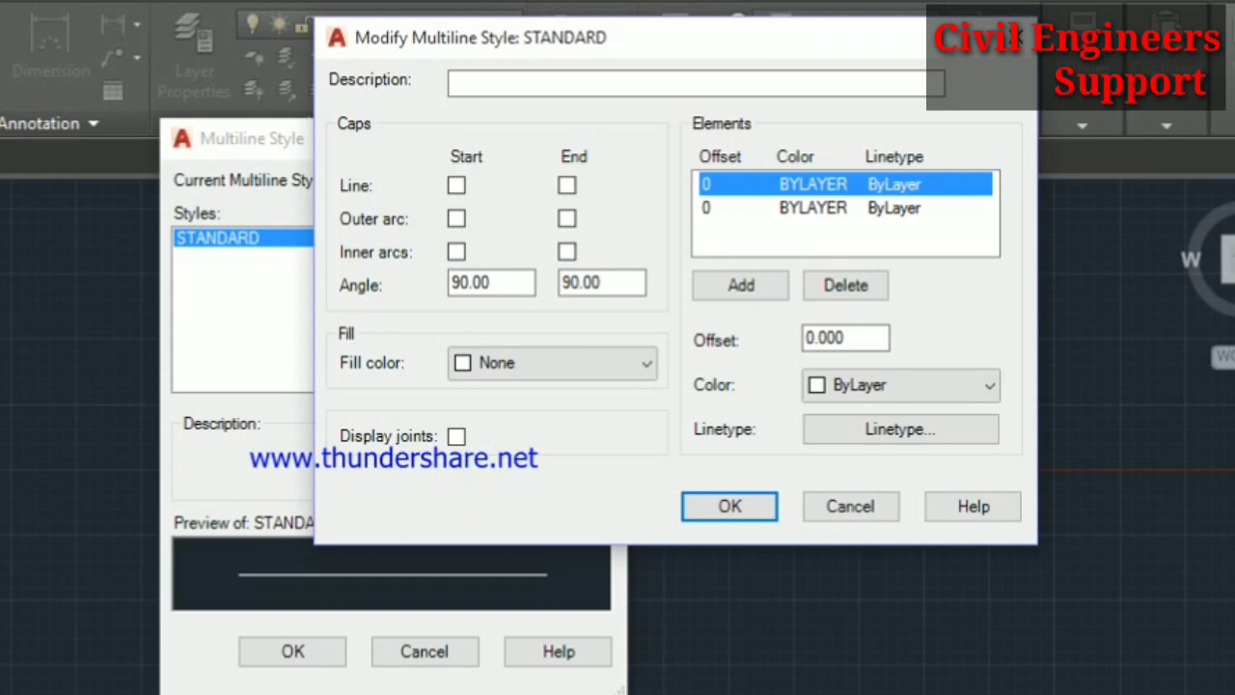
left_click(813, 207)
left_click(845, 336)
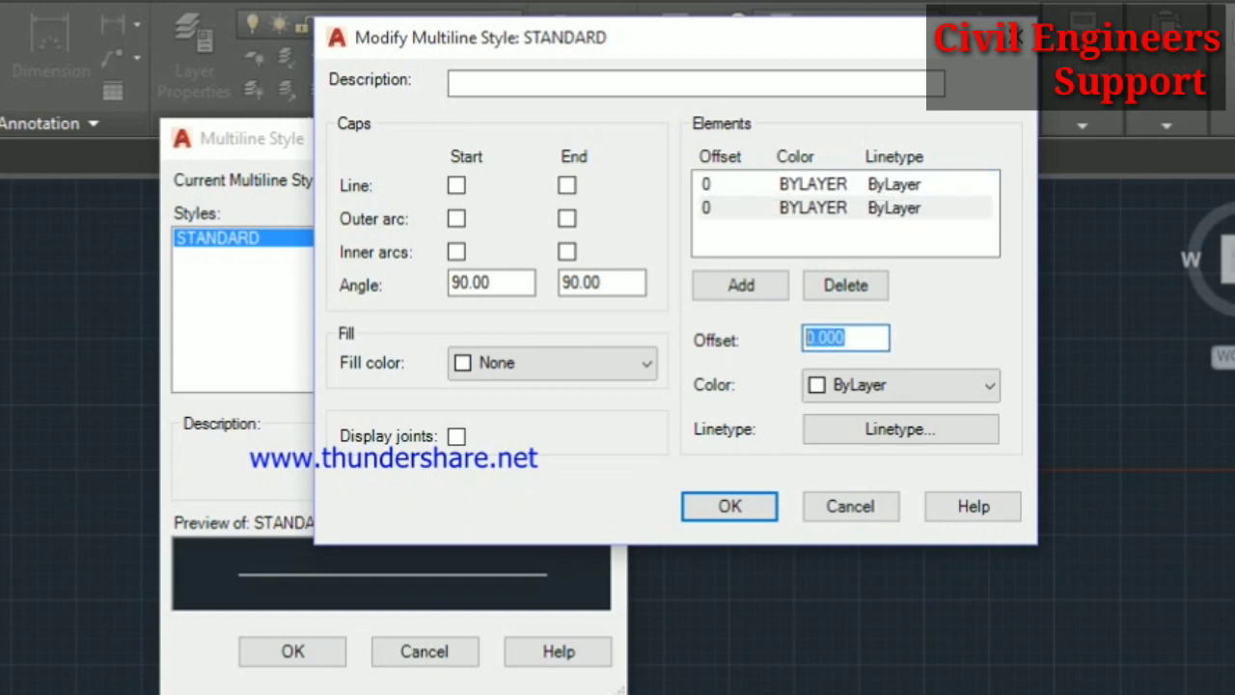
key("BackSpace")
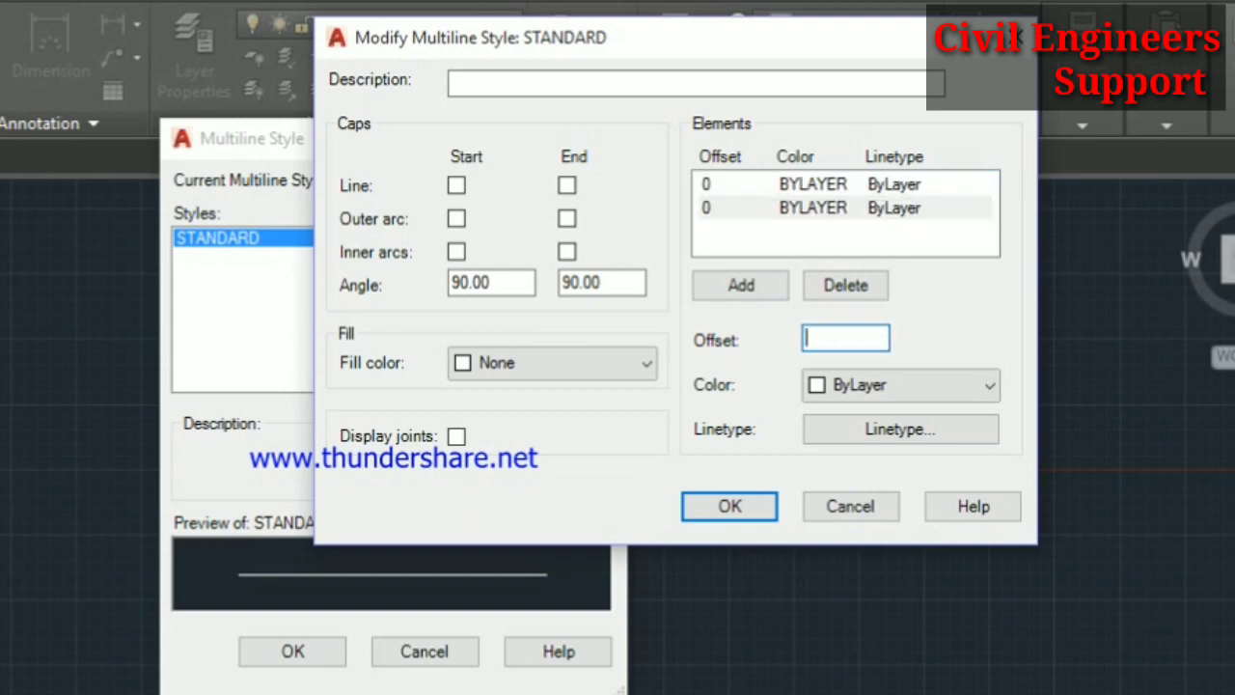
type("-")
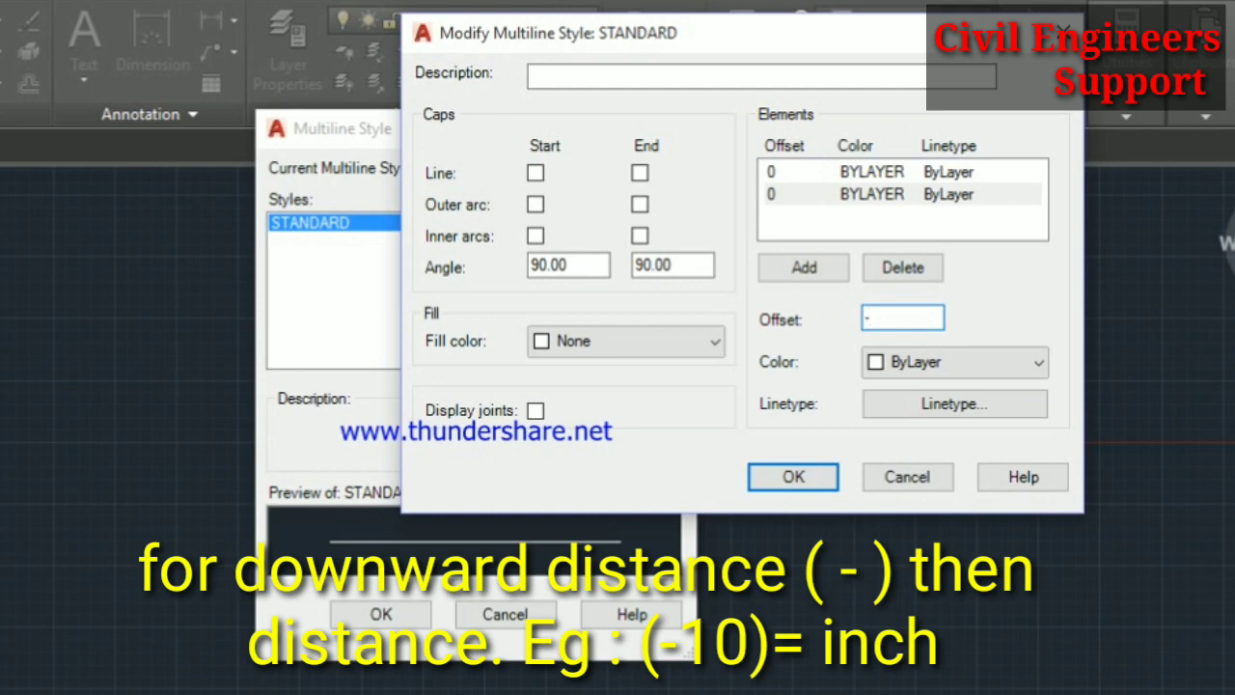
type("5")
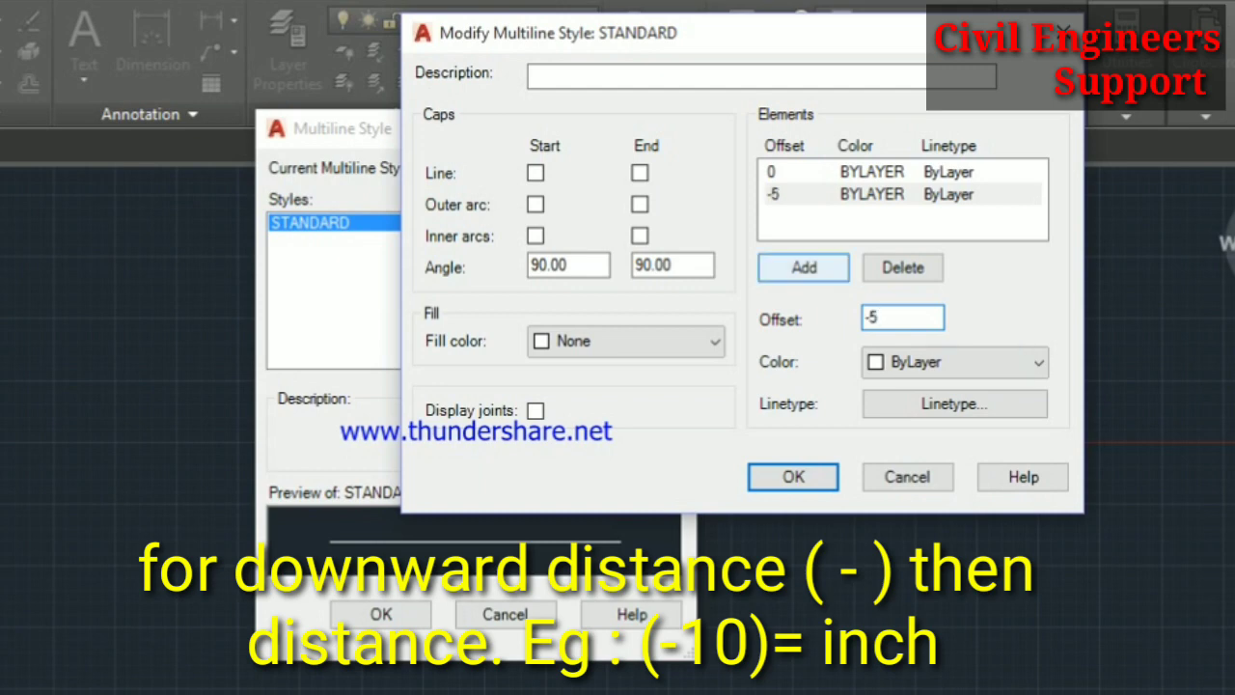
left_click(804, 267)
left_click(801, 194)
double_click(886, 318)
key("BackSpace")
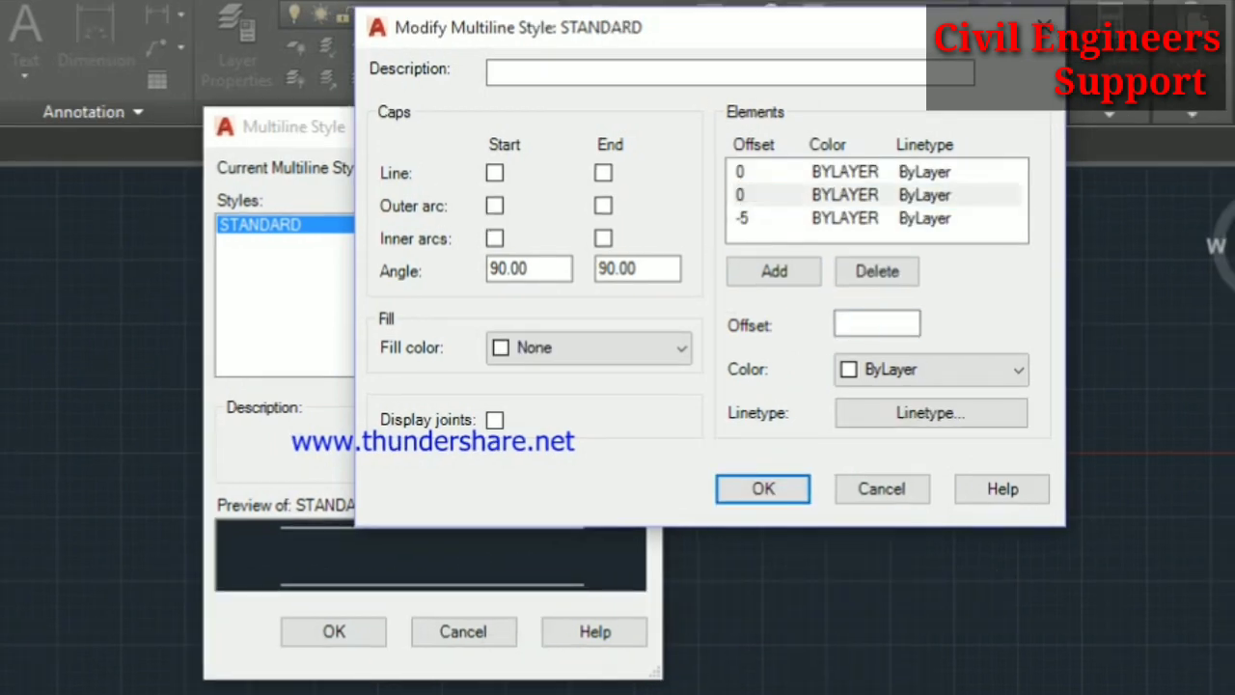
type("-10")
key("Tab")
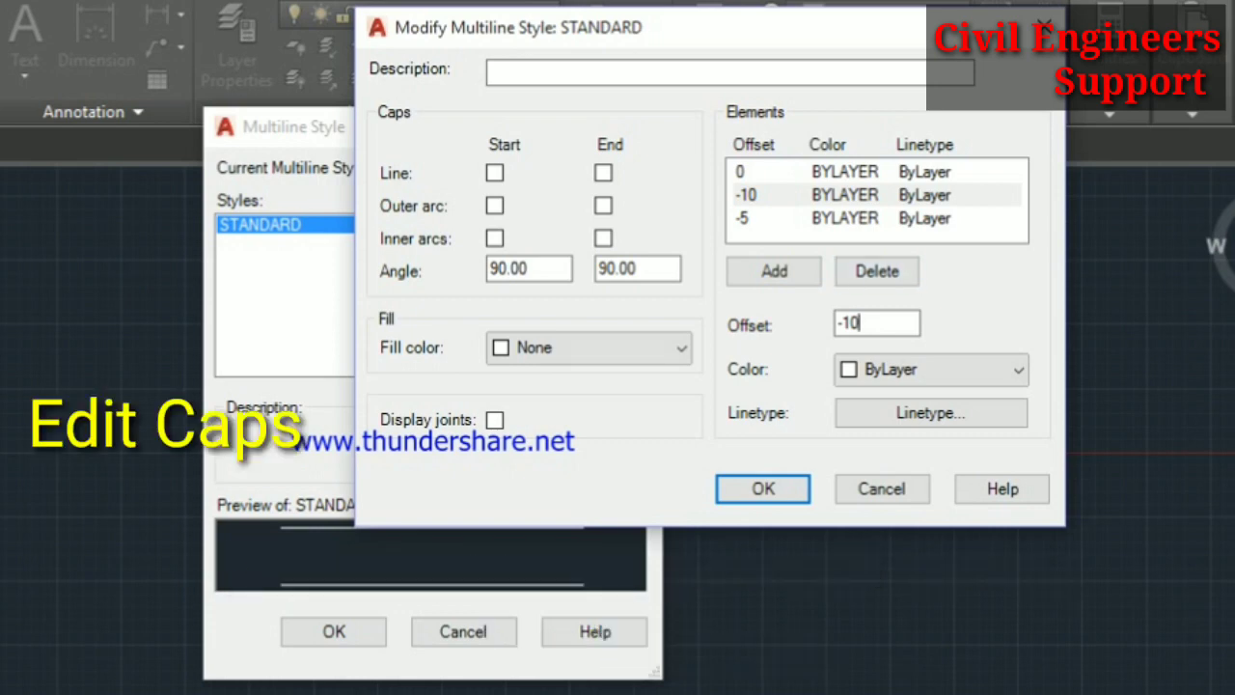
Give the multiline outer-arc caps at both start and end, and clear the start angle
left_click(494, 173)
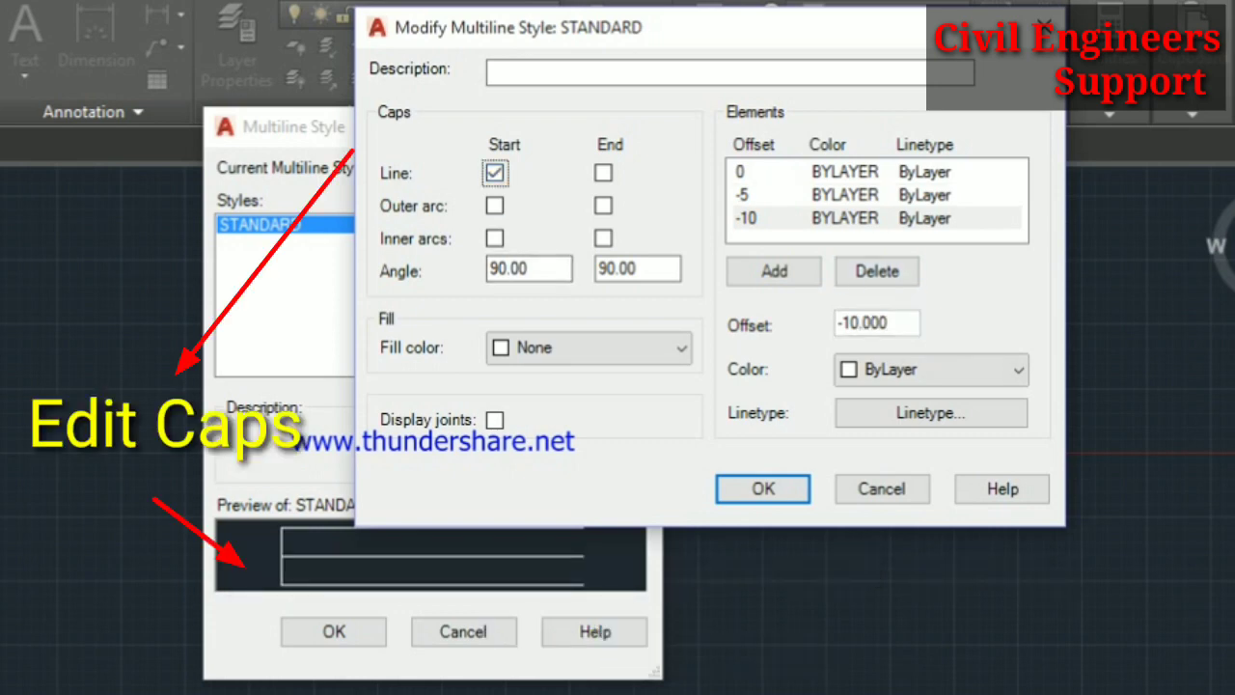
left_click(603, 172)
left_click(494, 205)
left_click(494, 238)
left_click(494, 238)
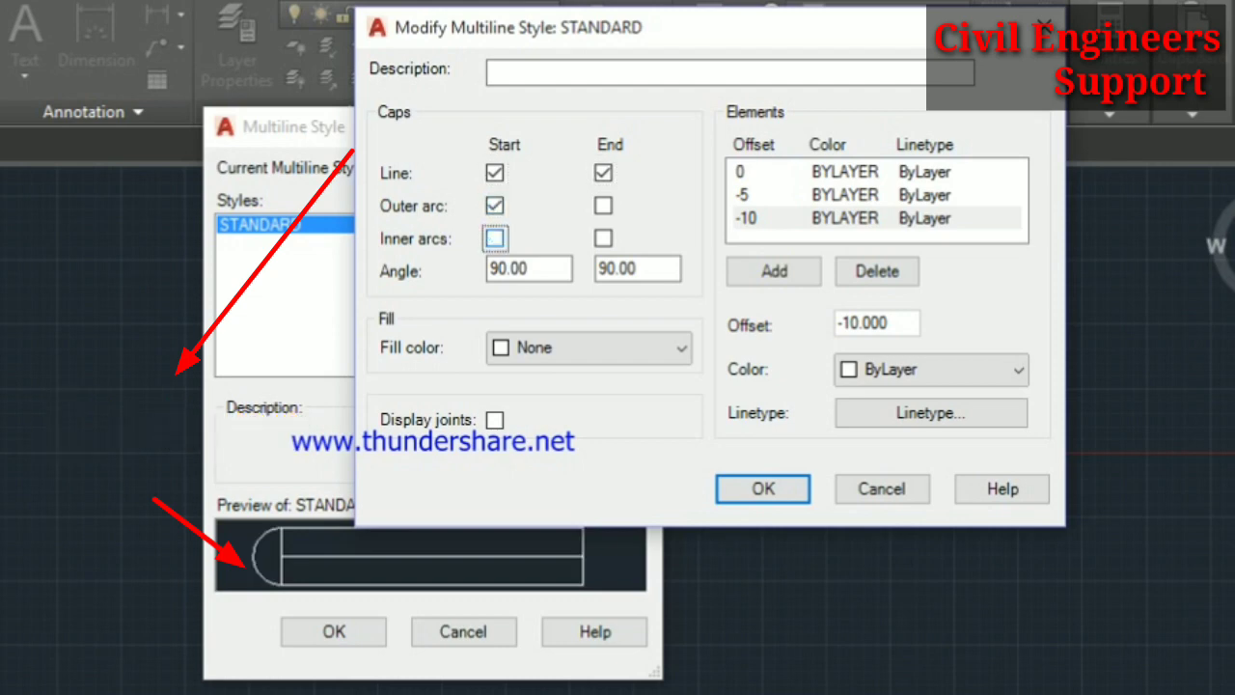
left_click(603, 206)
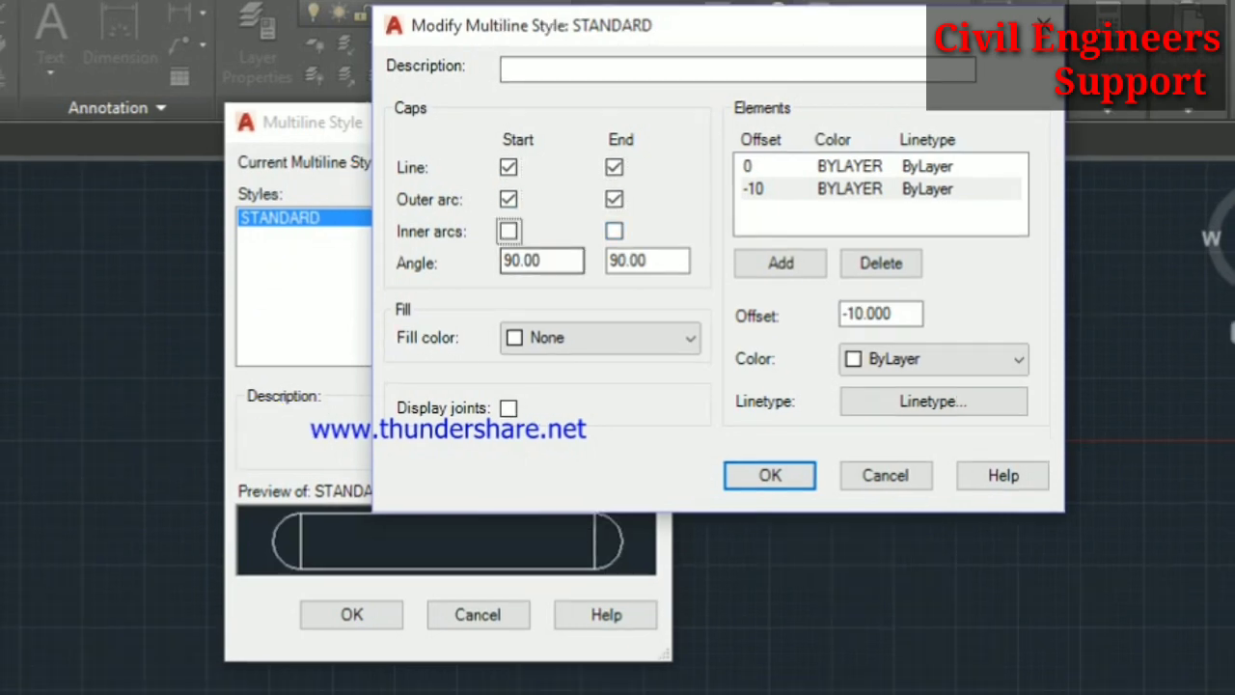
double_click(540, 260)
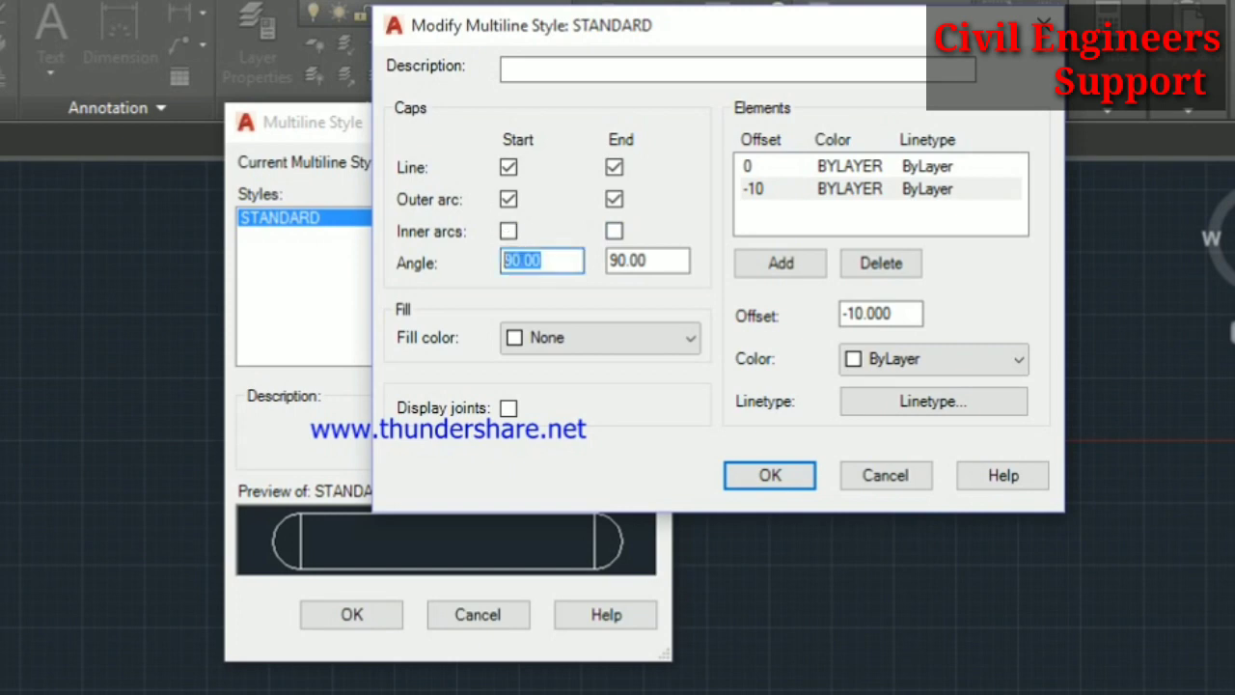
key("BackSpace")
key("Return")
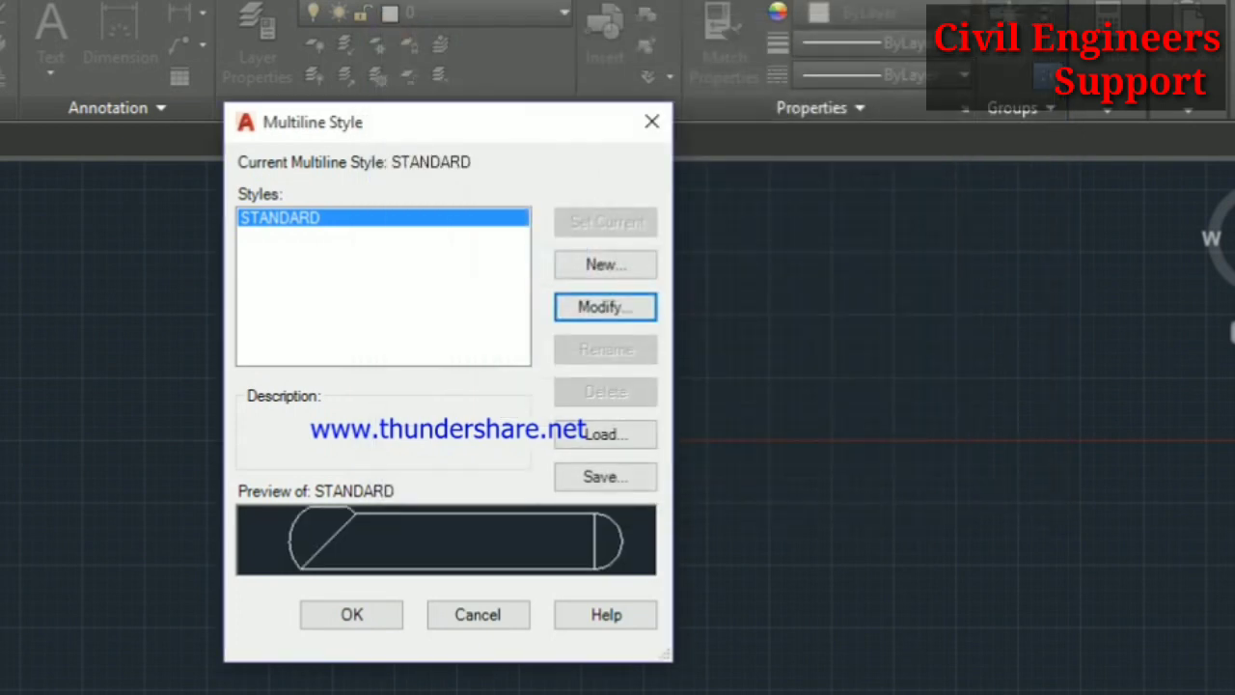
Set the start cap angle to 90 and remove the straight line caps at both ends
key("Return")
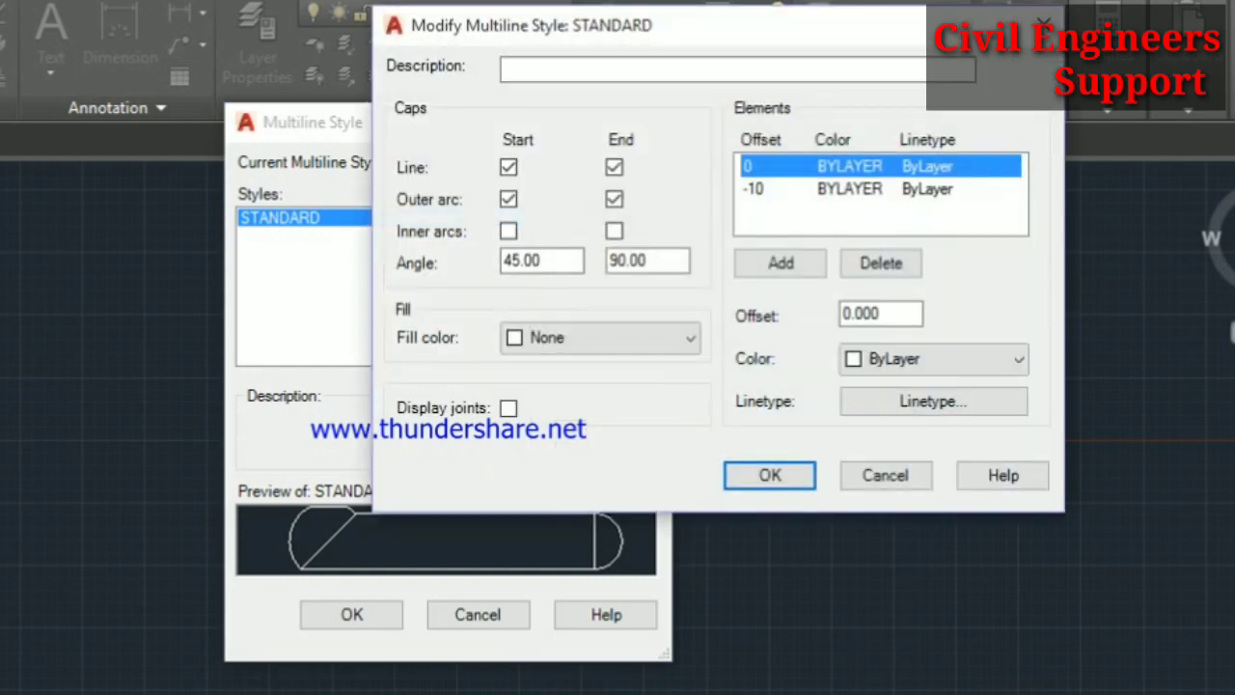
left_click(543, 261)
double_click(521, 260)
key("BackSpace")
type("90")
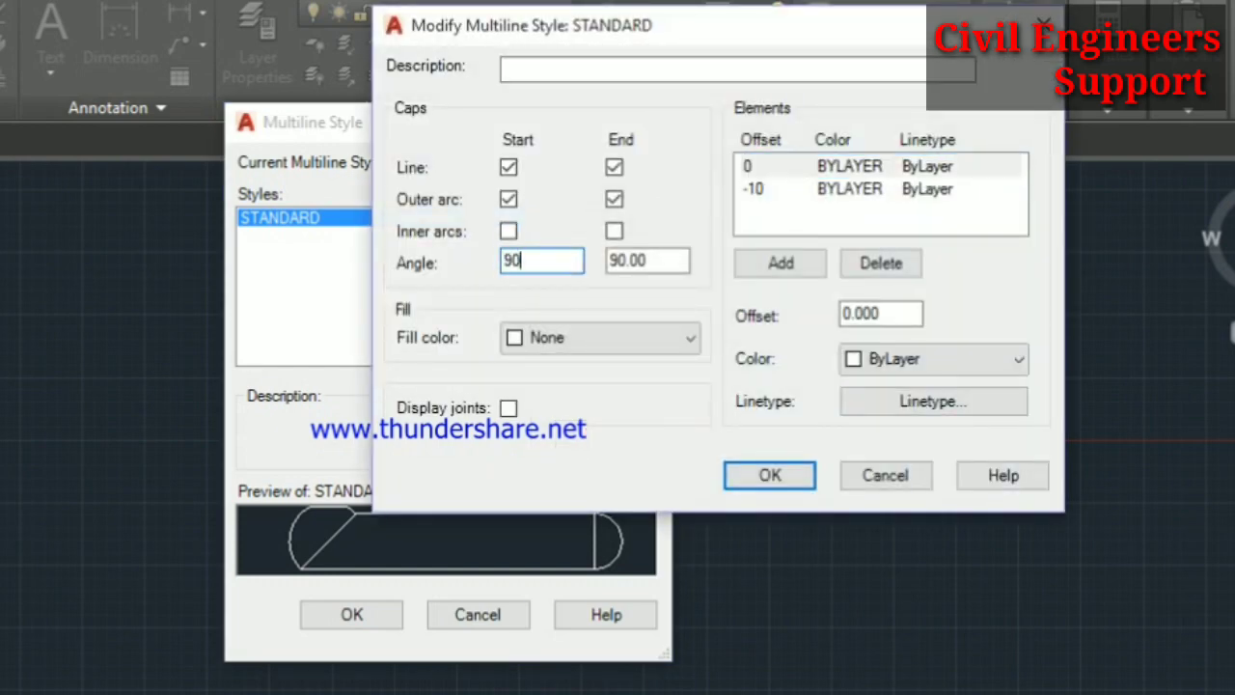
left_click(508, 167)
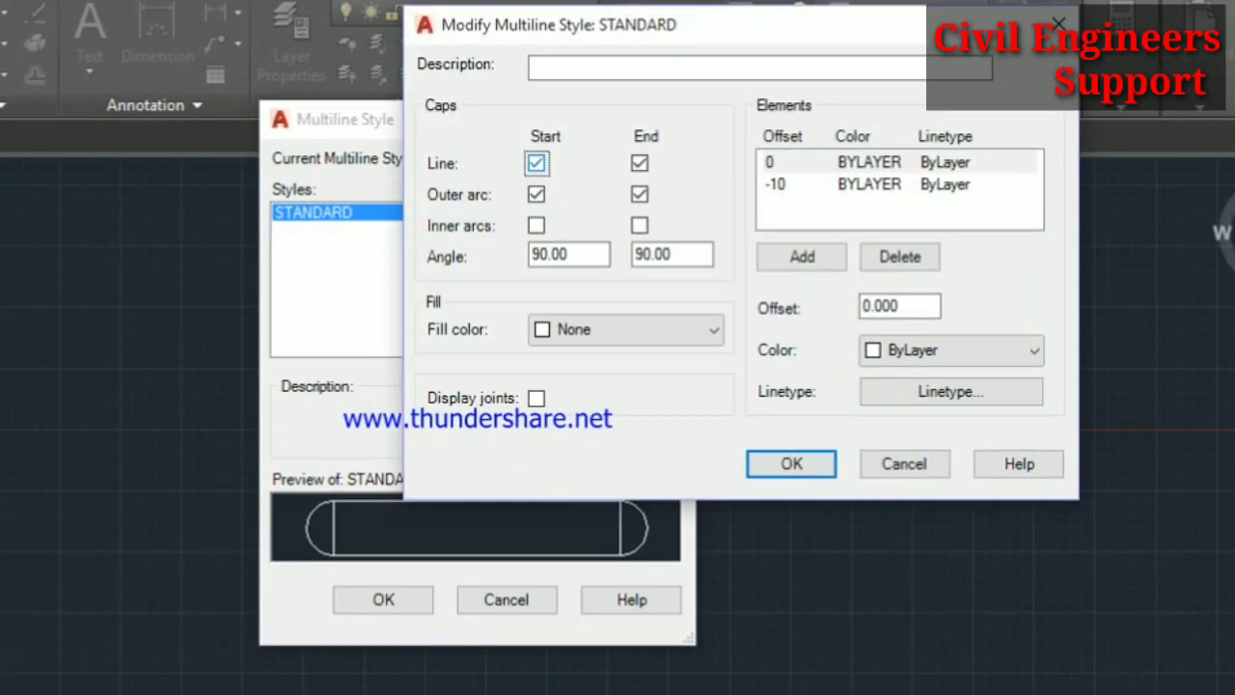
left_click(536, 163)
left_click(537, 163)
left_click(639, 163)
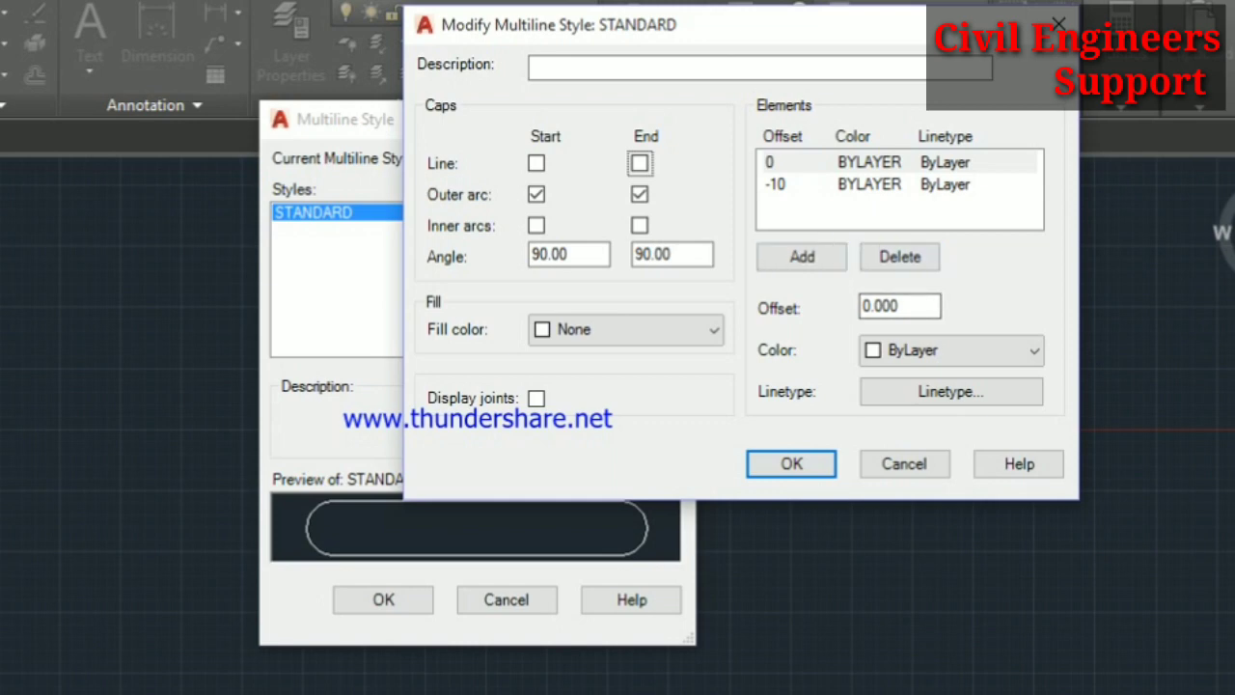
left_click(899, 306)
double_click(880, 306)
Add a new multiline element with a -5 offset
left_click(802, 257)
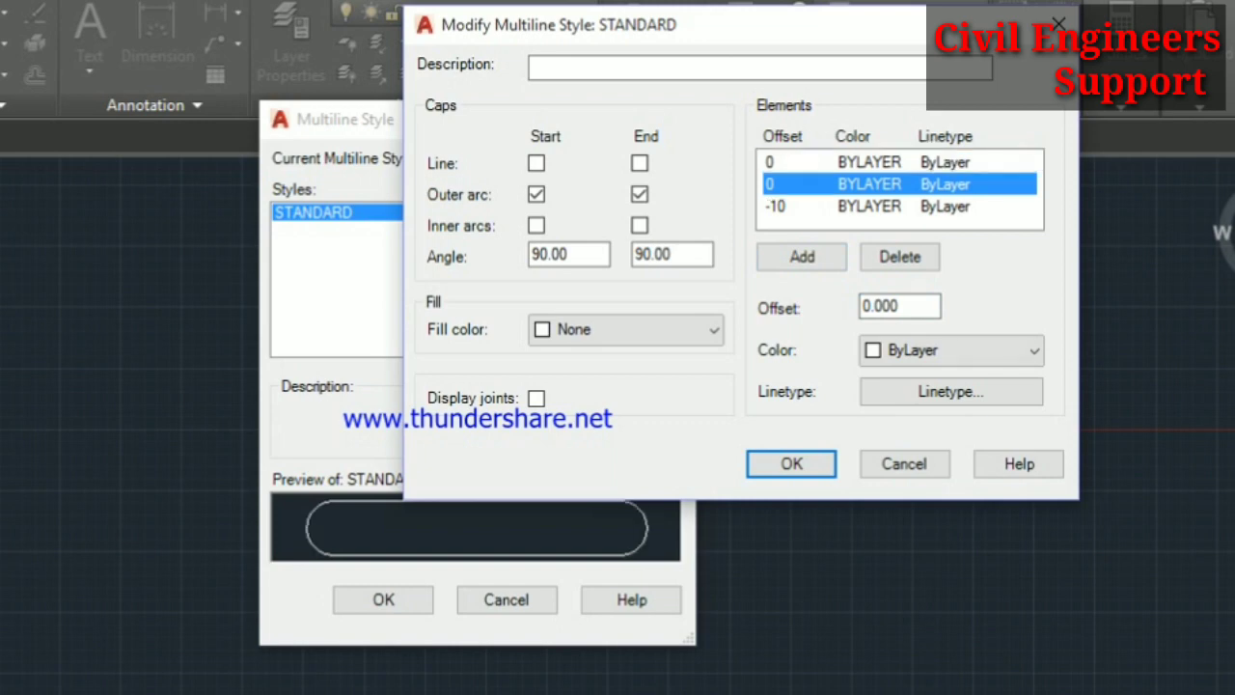
left_click(899, 306)
double_click(880, 306)
key("BackSpace")
type("5")
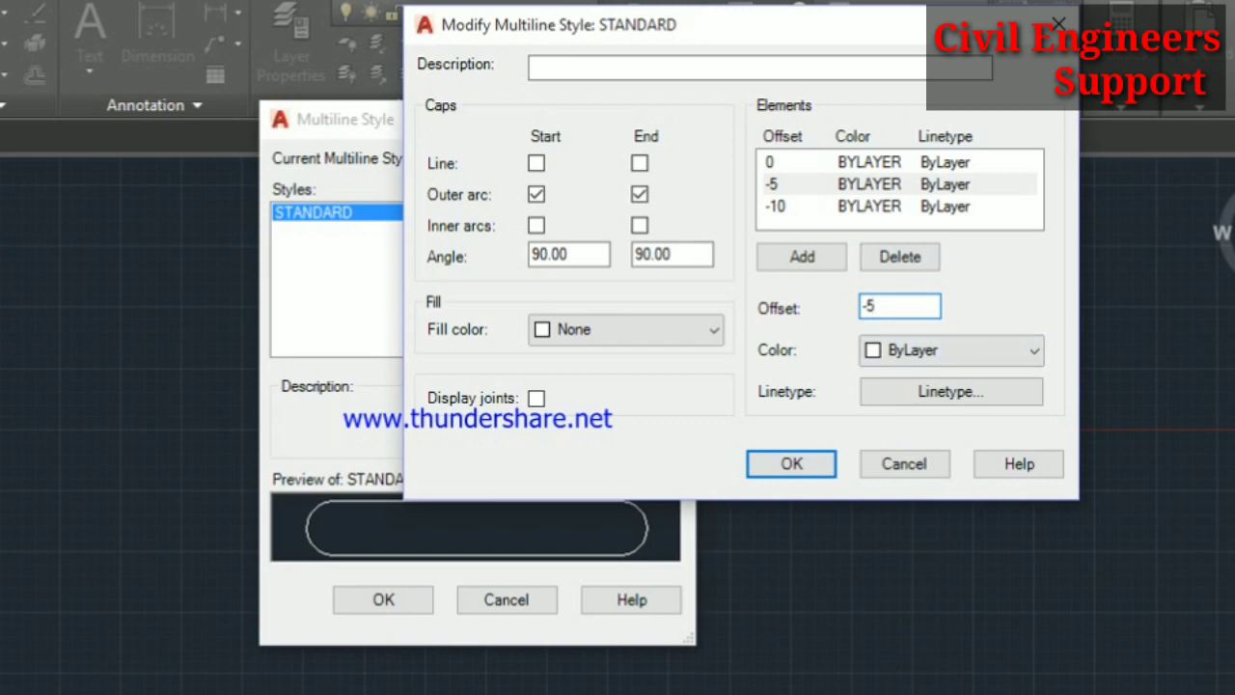
left_click(869, 183)
Load the ACAD_ISO02W100 dashed linetype and assign it to the -5 element
left_click(950, 391)
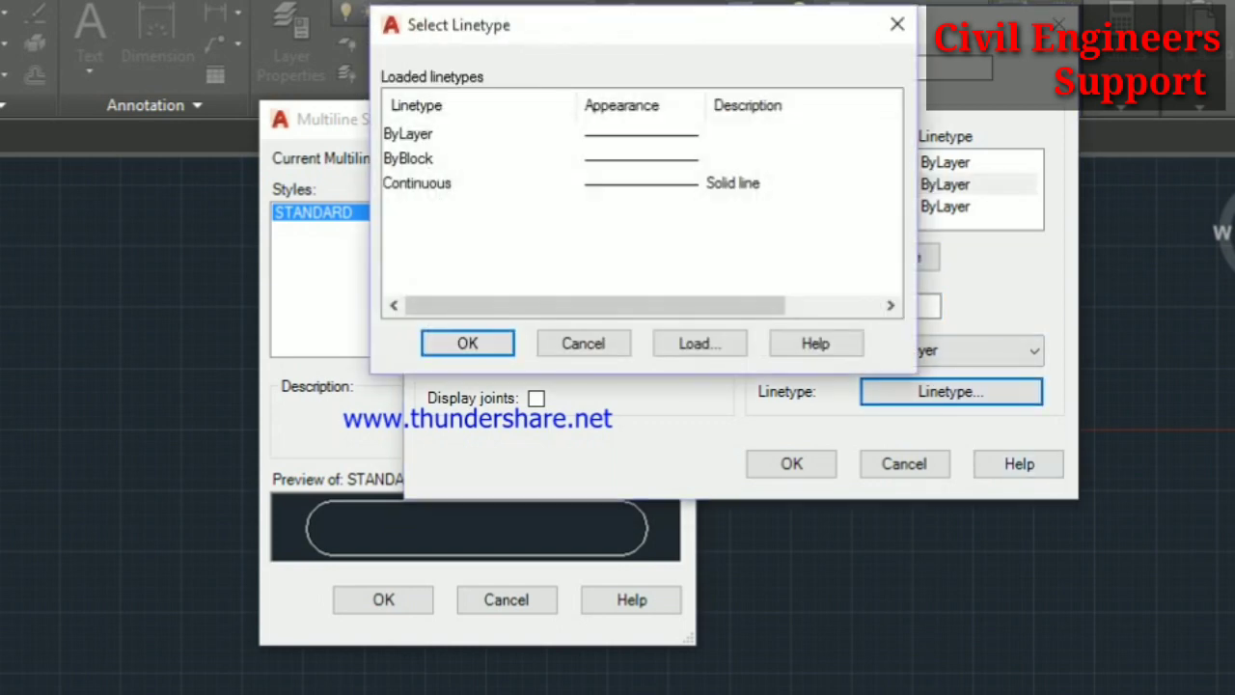
left_click(700, 343)
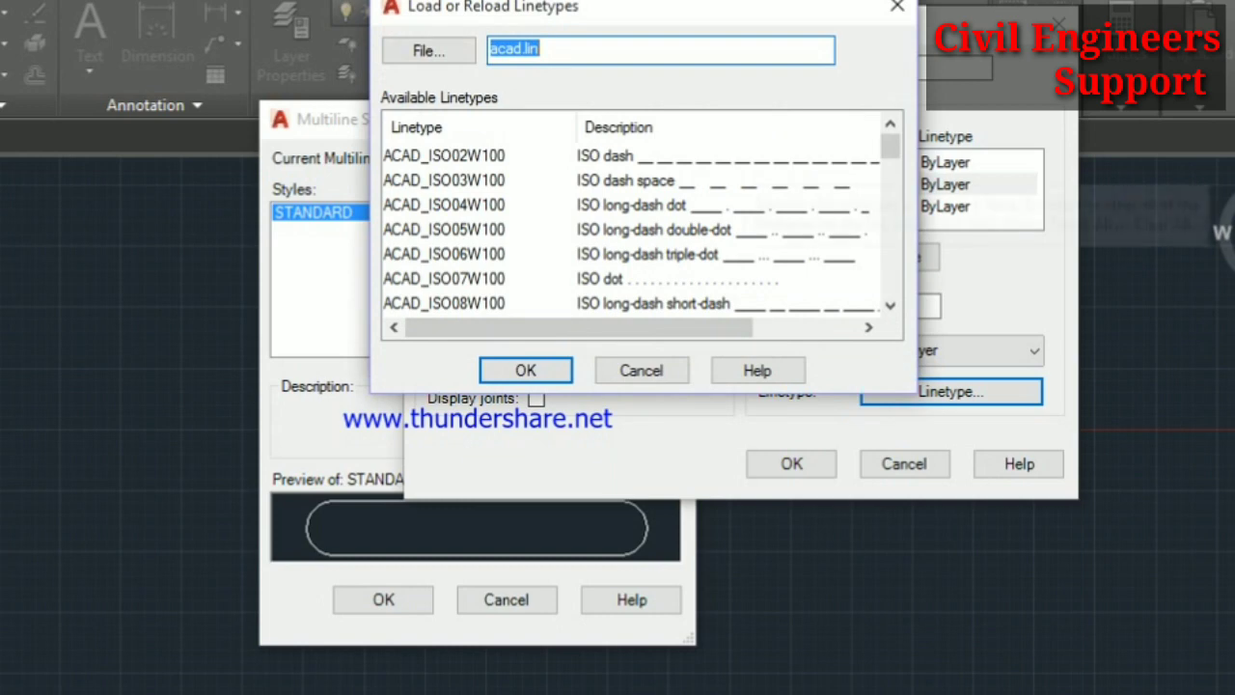
left_click(444, 155)
left_click(525, 371)
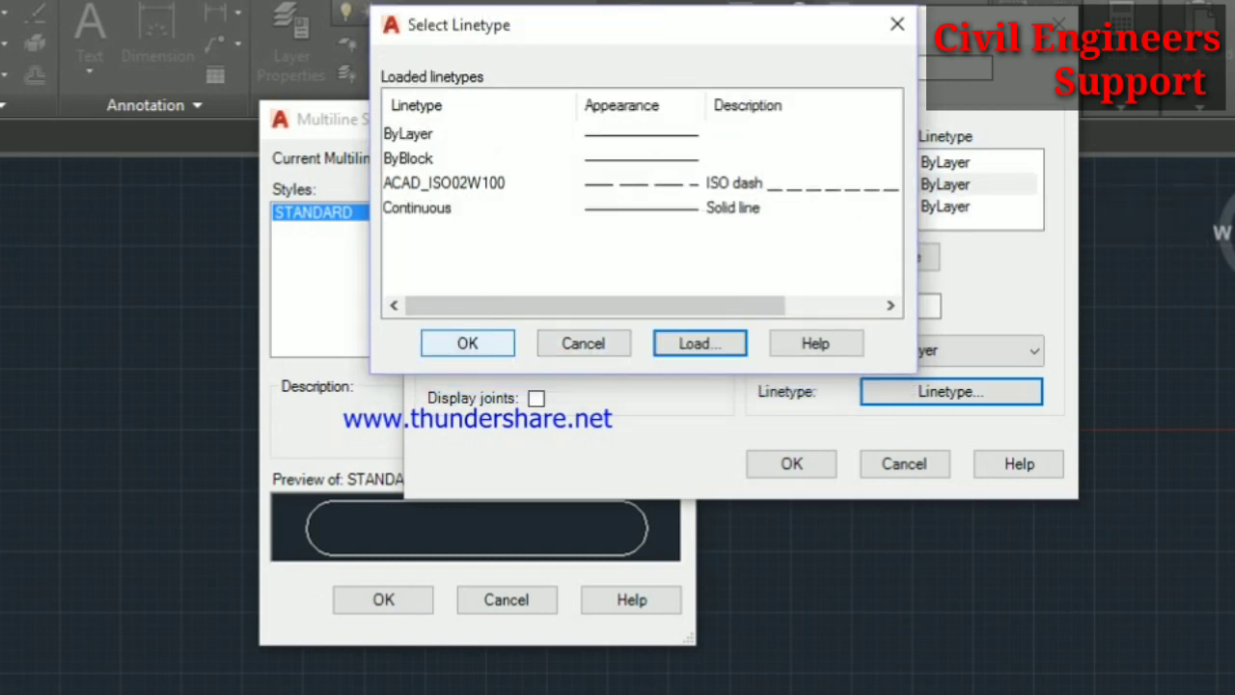
left_click(467, 343)
left_click(769, 102)
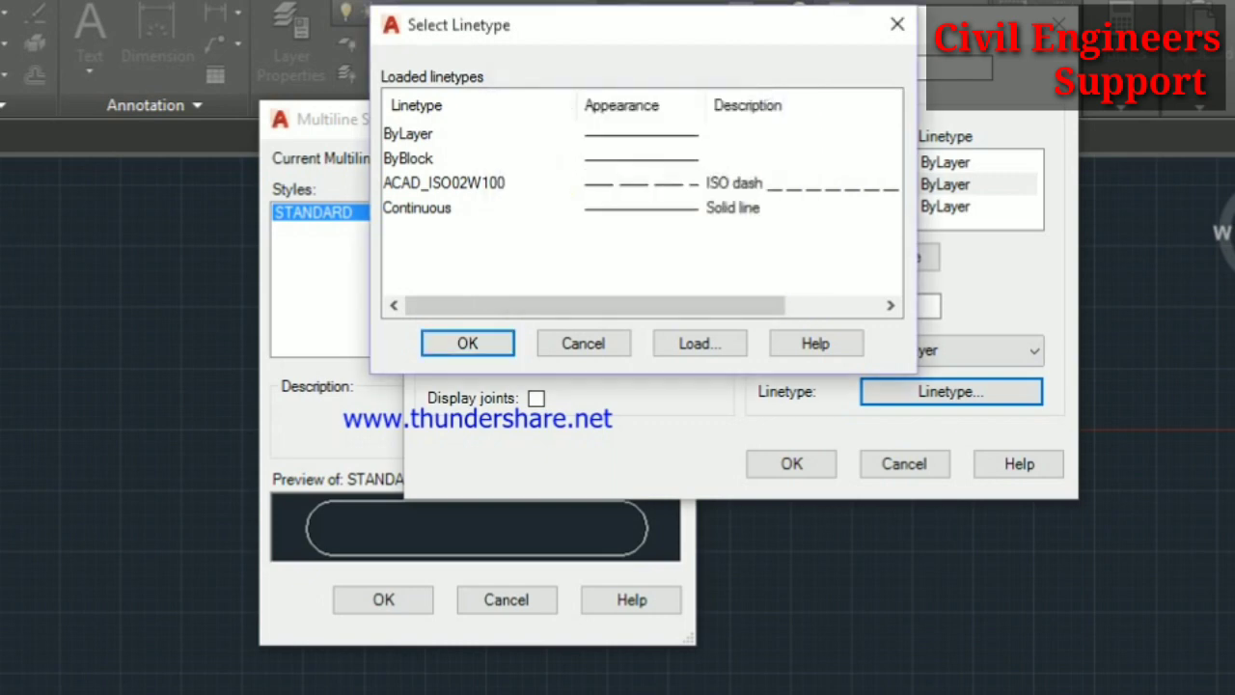
left_click(444, 183)
key("Return")
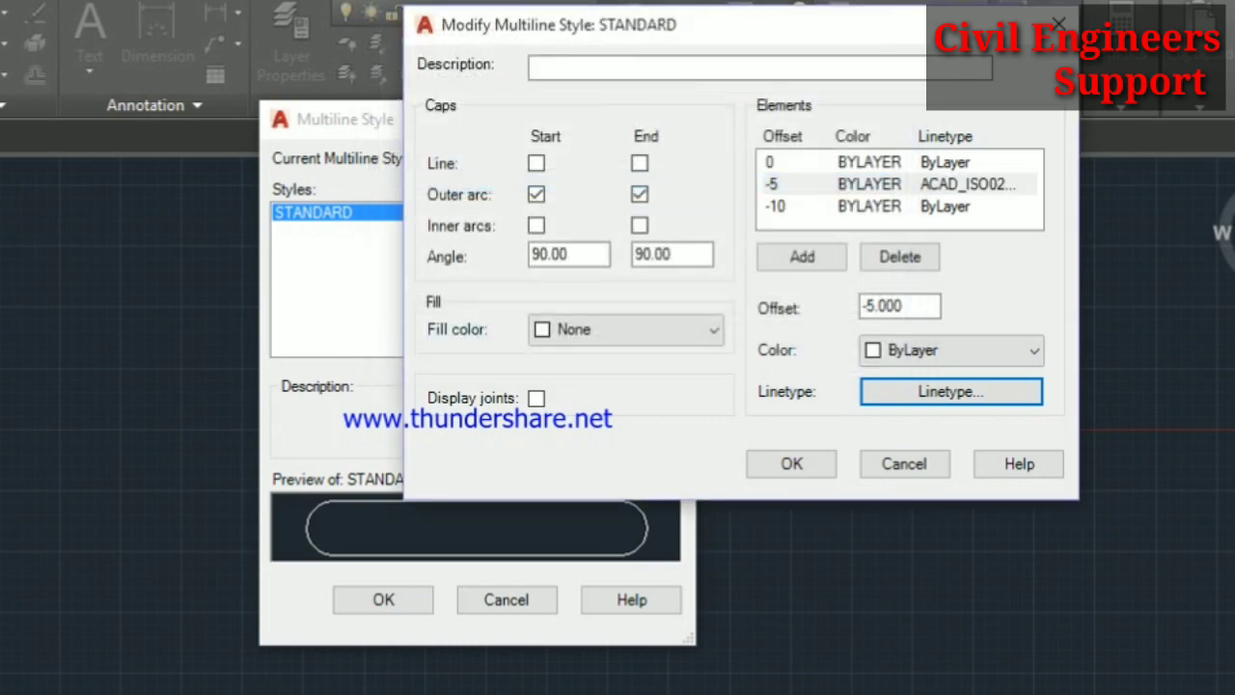
Switch the multiline caps to straight lines at both ends, removing the arc caps
left_click(772, 183)
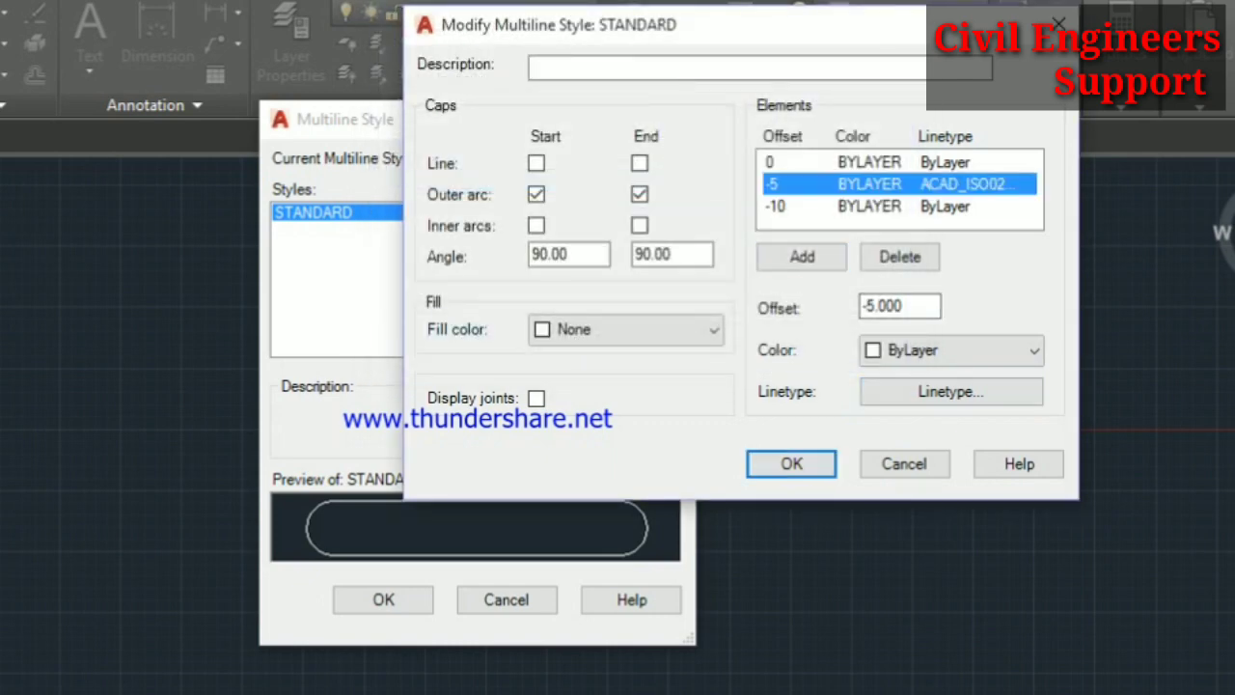
left_click(776, 206)
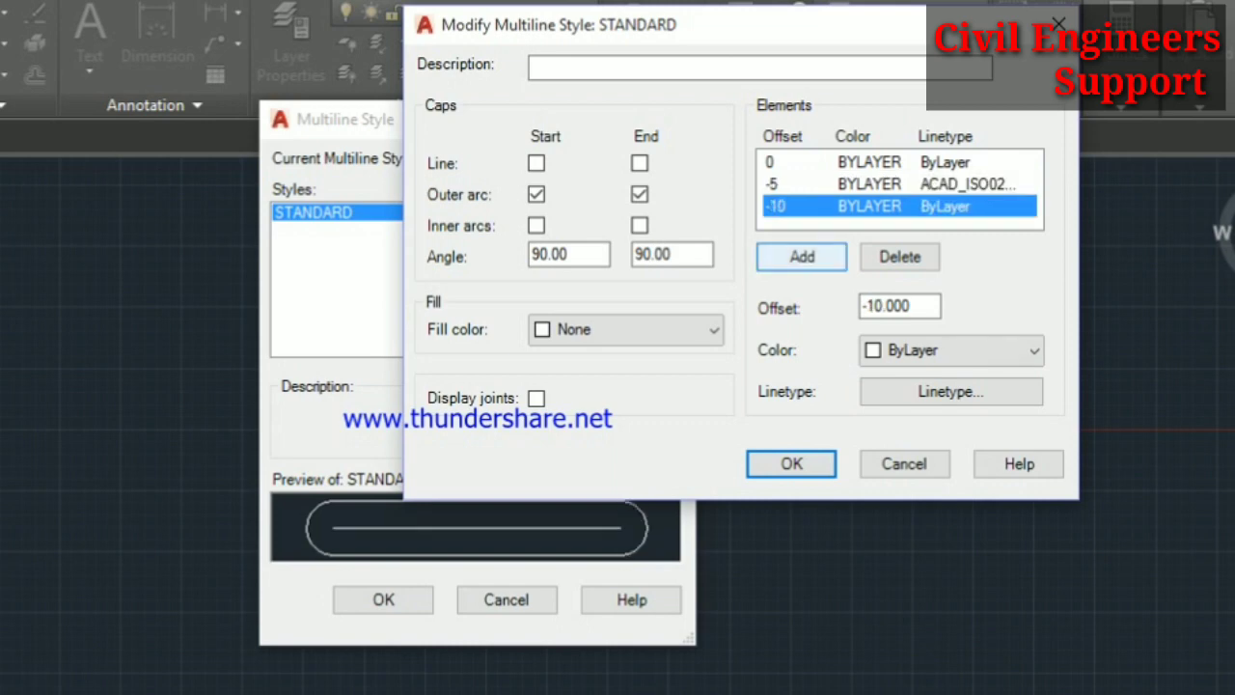
left_click(772, 183)
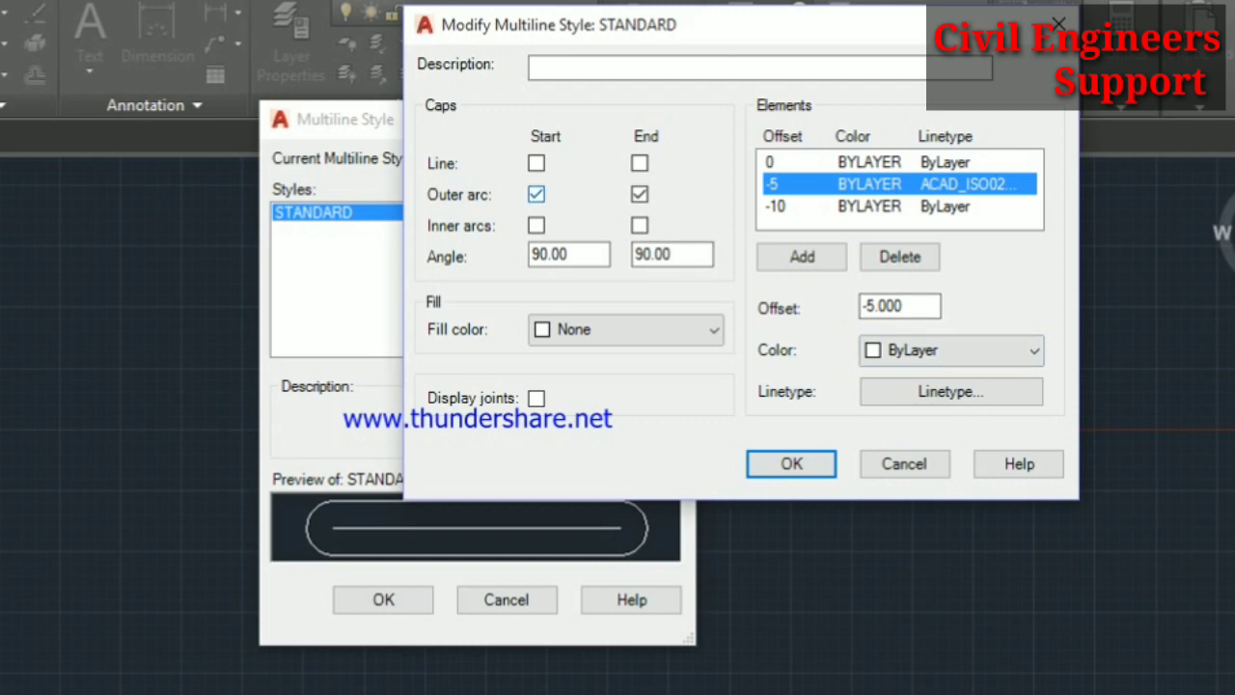
left_click(537, 163)
left_click(639, 163)
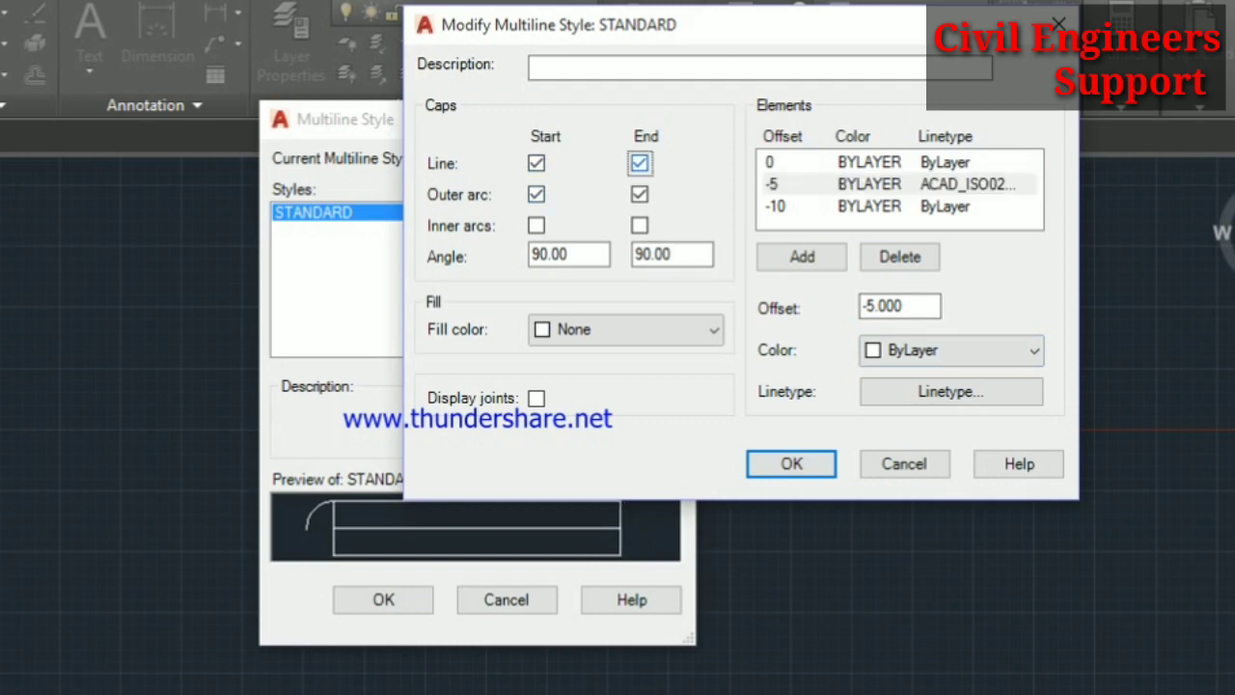
left_click(536, 193)
left_click(639, 194)
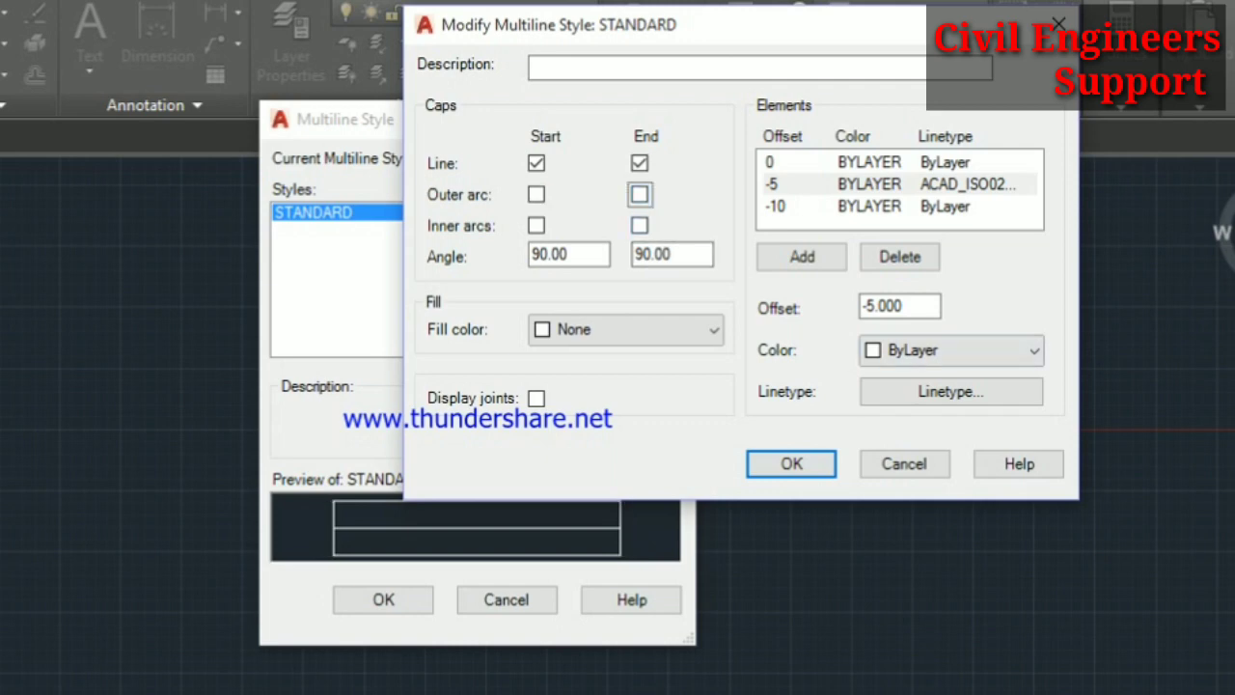
Make the -5 centre element red and the 0 and -10 edge elements blue
left_click(772, 183)
left_click(950, 350)
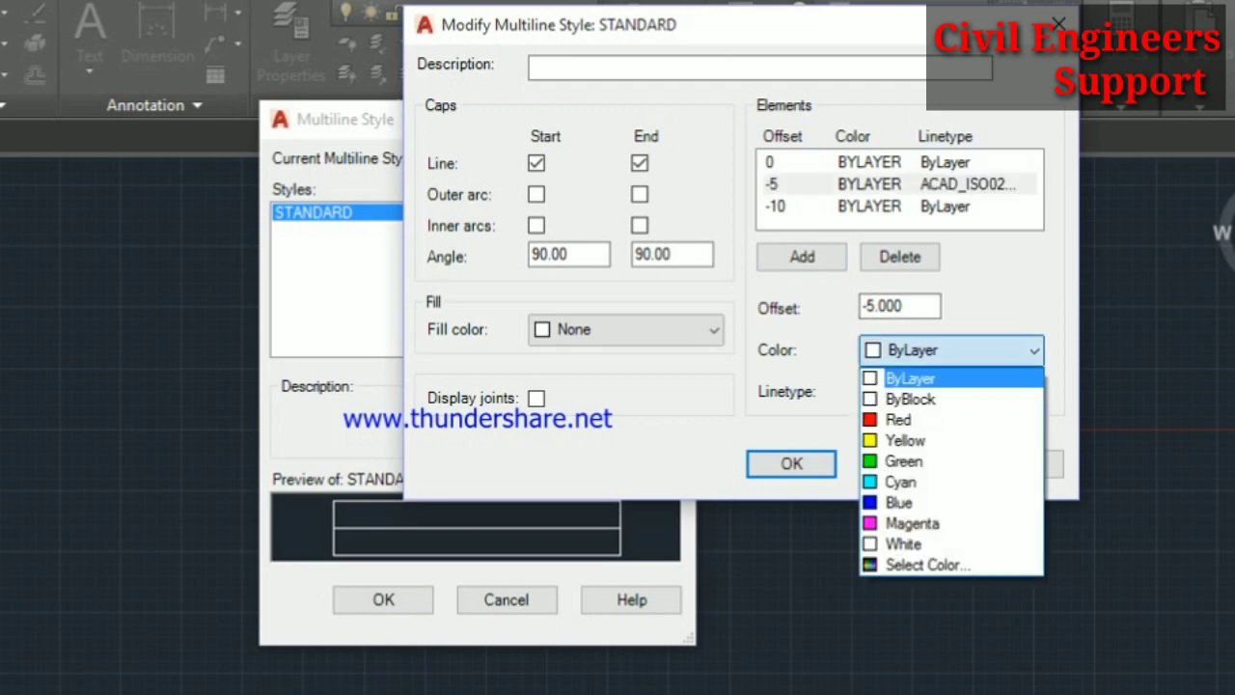
left_click(897, 419)
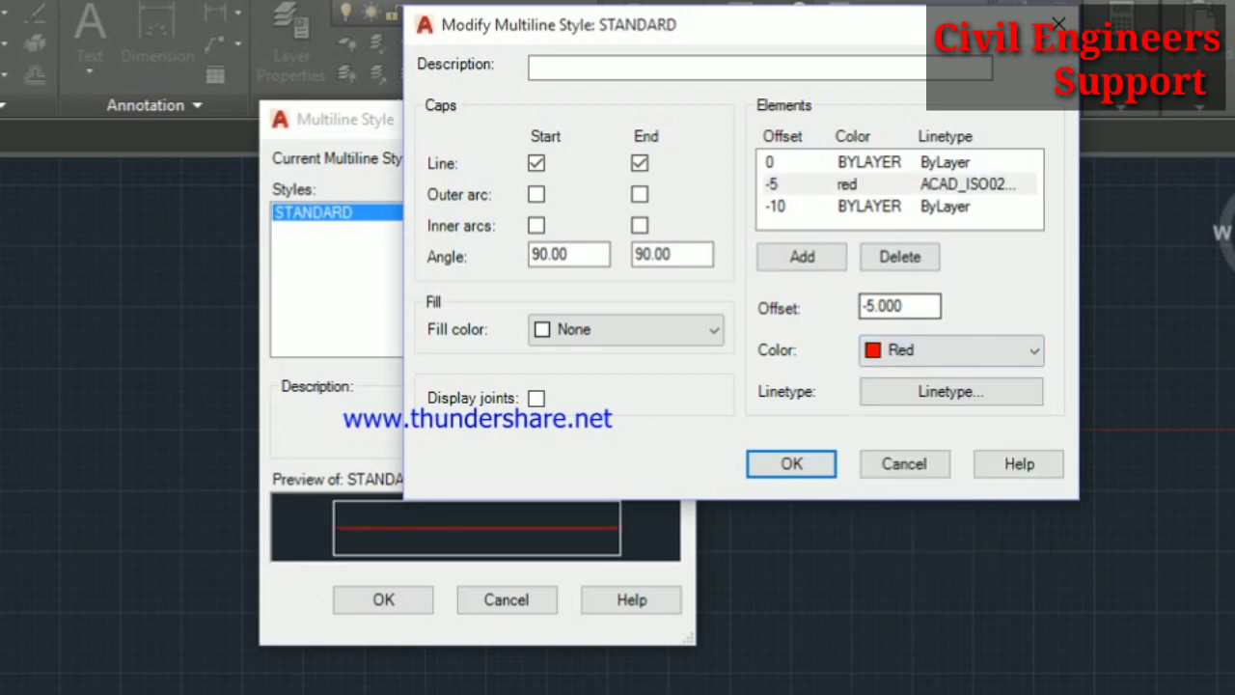
left_click(775, 206)
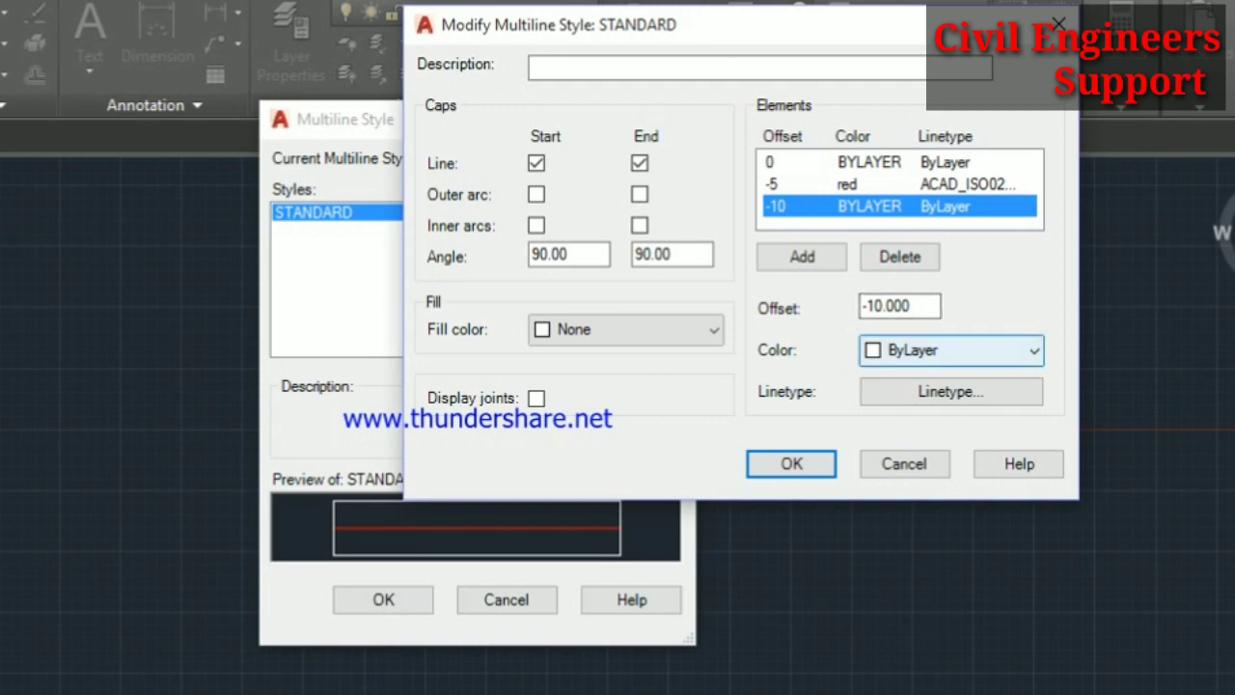
left_click(950, 351)
left_click(899, 501)
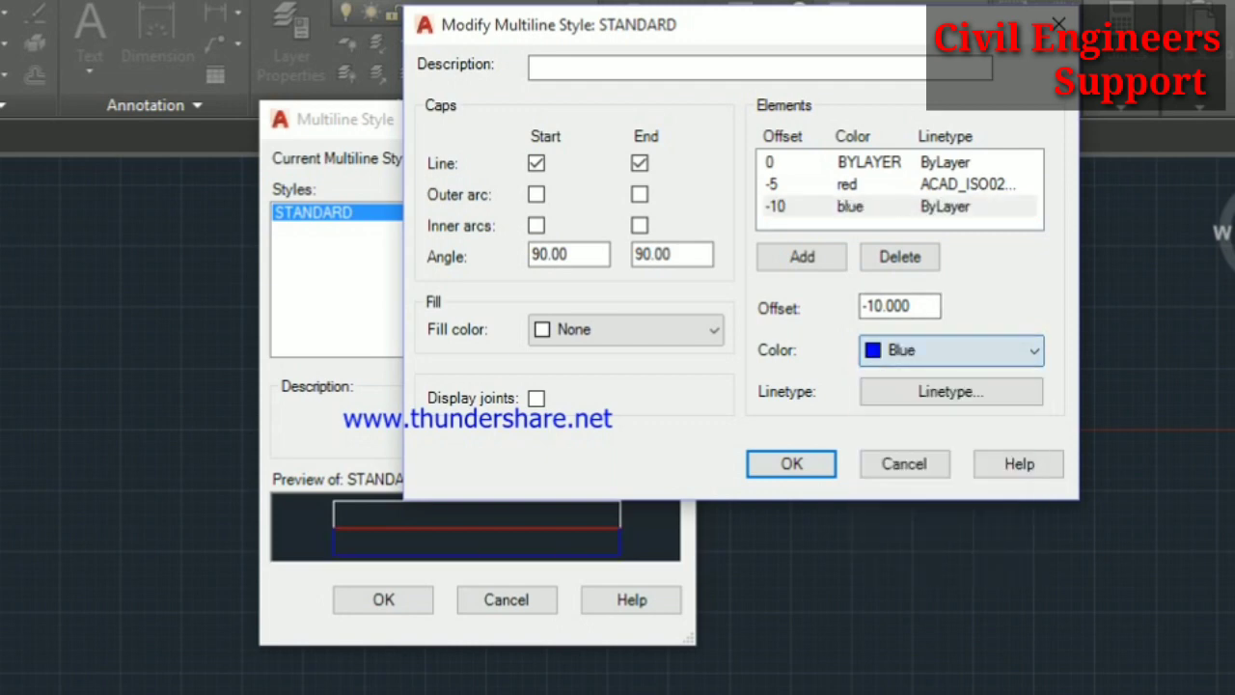
left_click(771, 162)
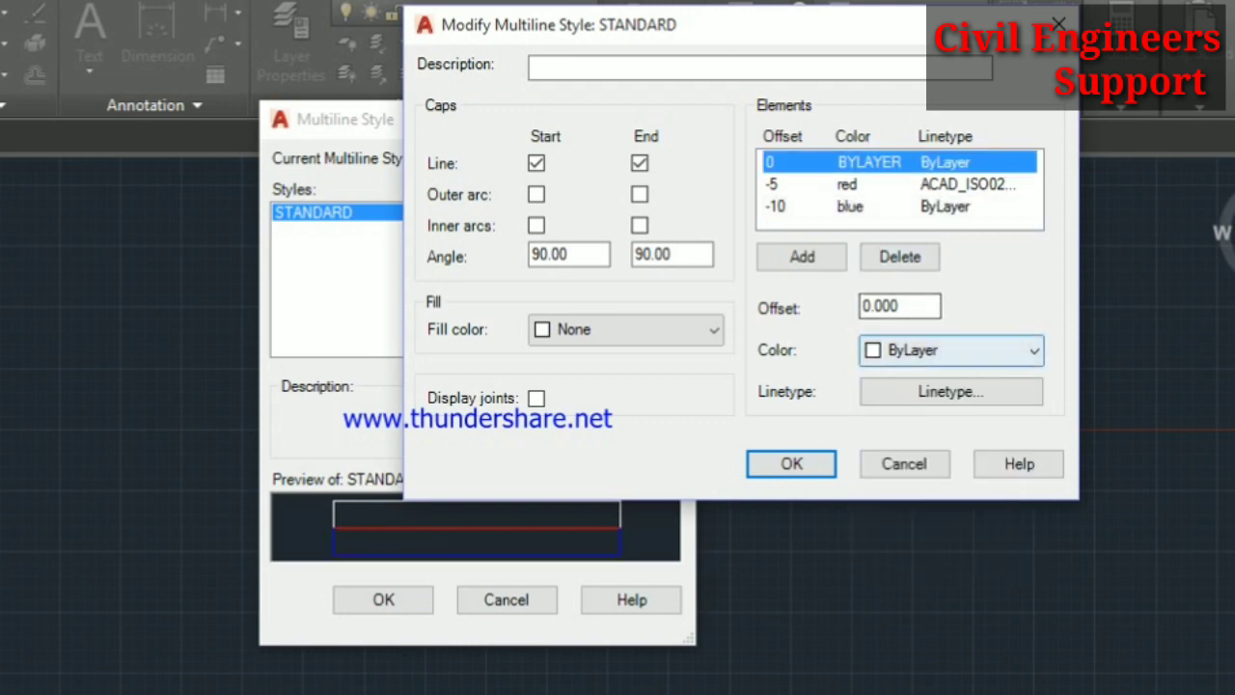
left_click(950, 350)
left_click(898, 502)
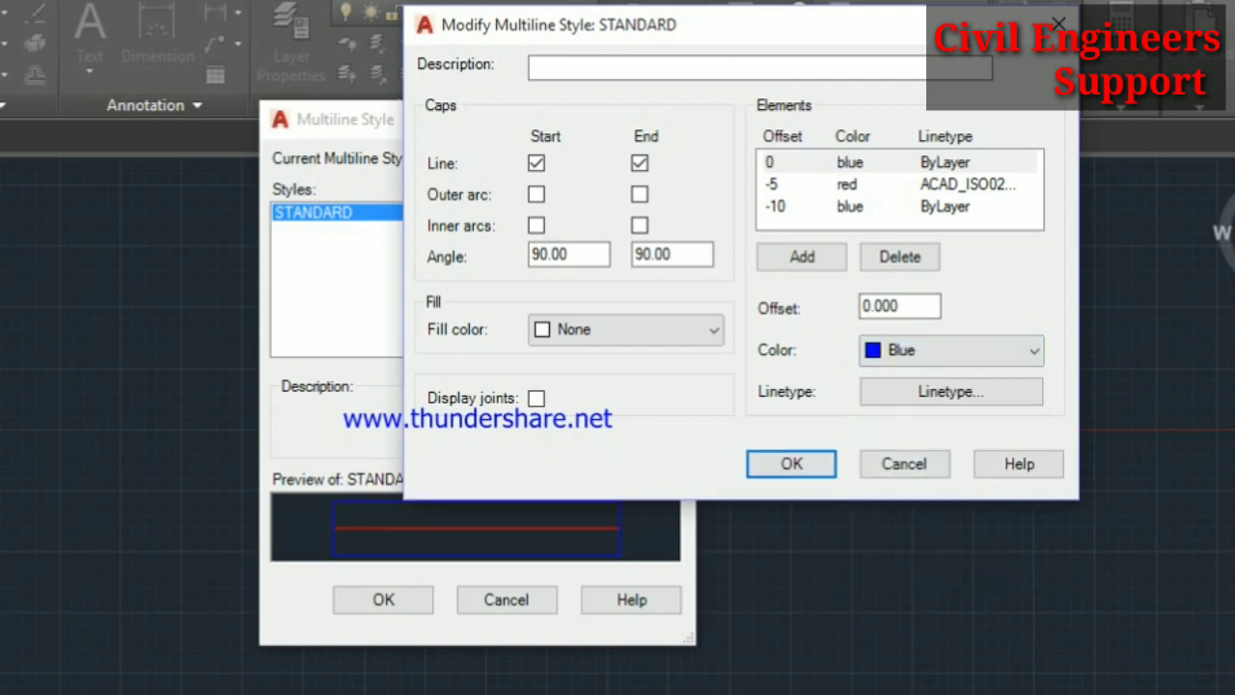
left_click(536, 398)
Set the multiline fill colour to Blue, then accept and close both multiline style dialogs
left_click(626, 329)
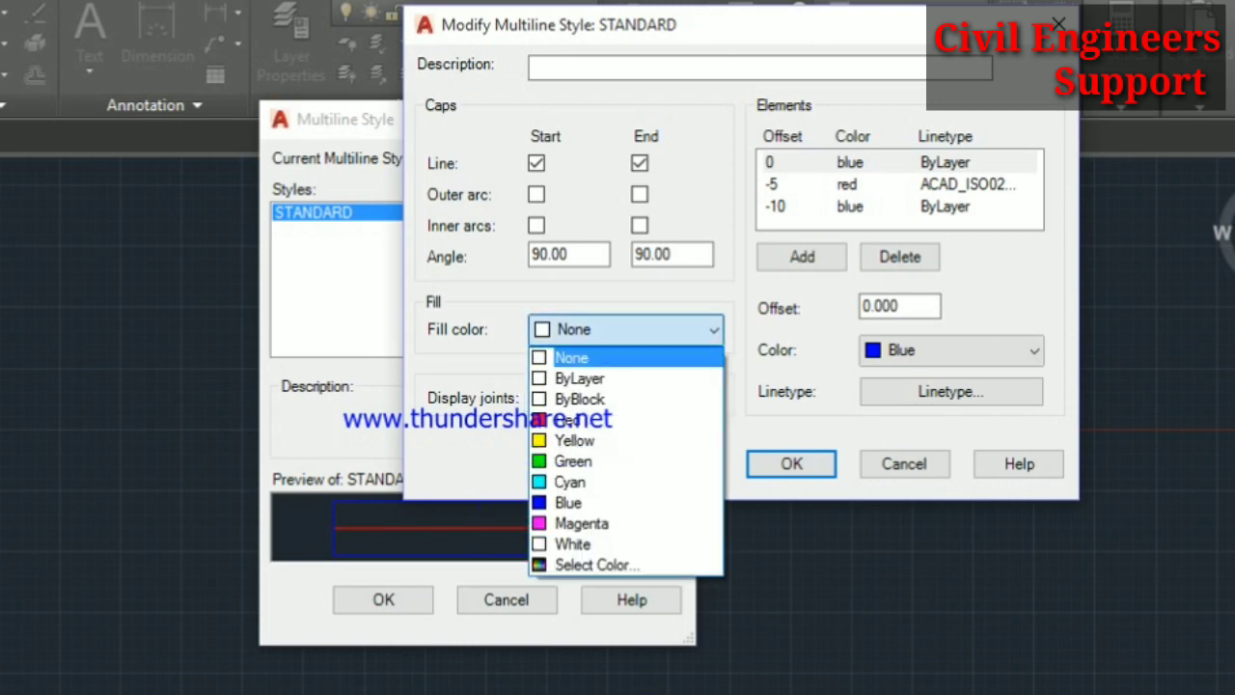
left_click(593, 418)
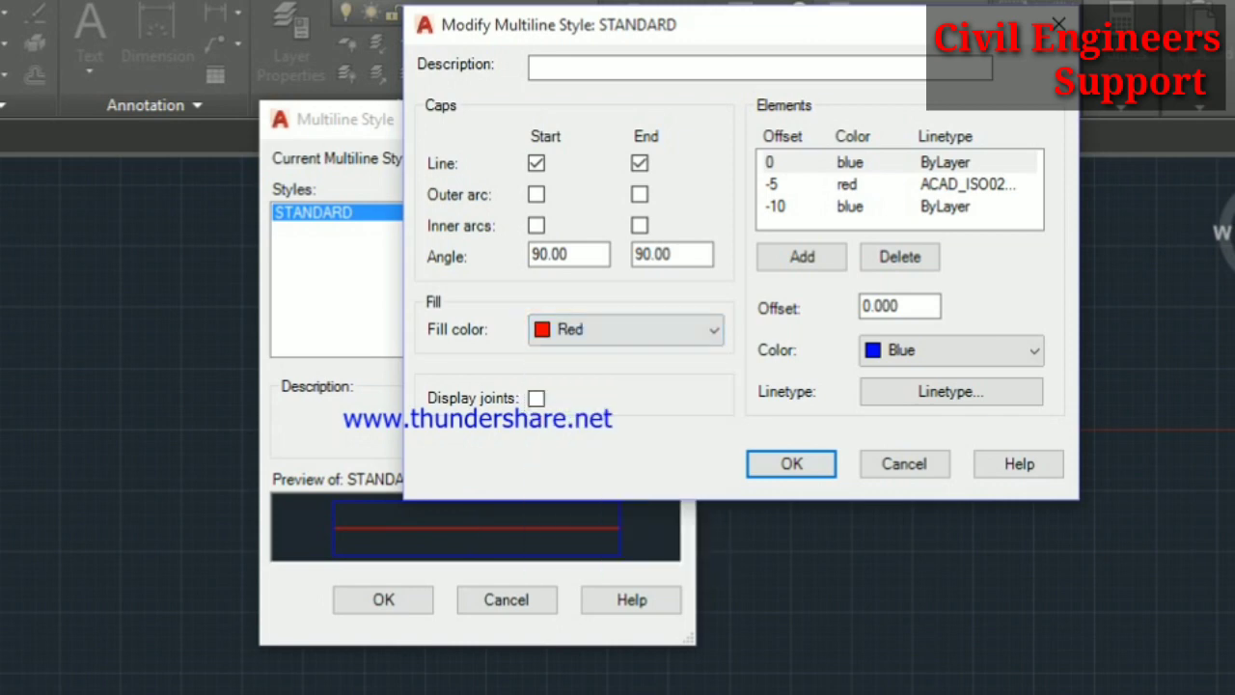
left_click(625, 329)
left_click(598, 481)
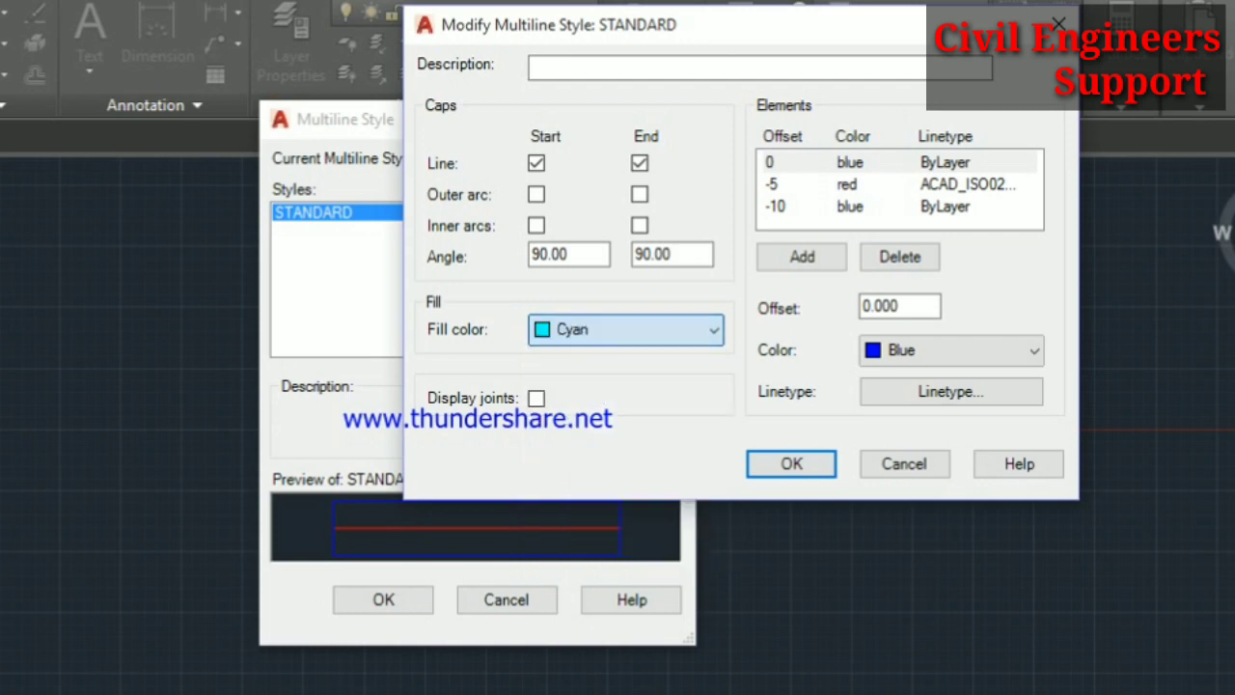
left_click(625, 329)
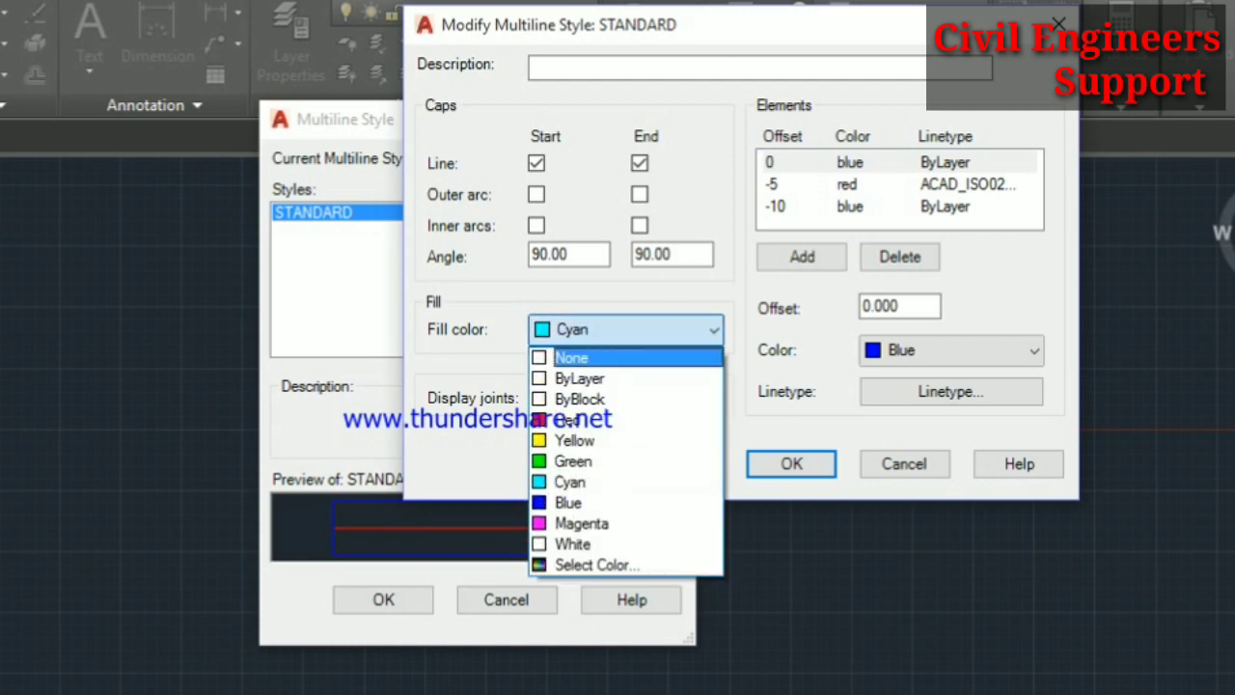
left_click(572, 357)
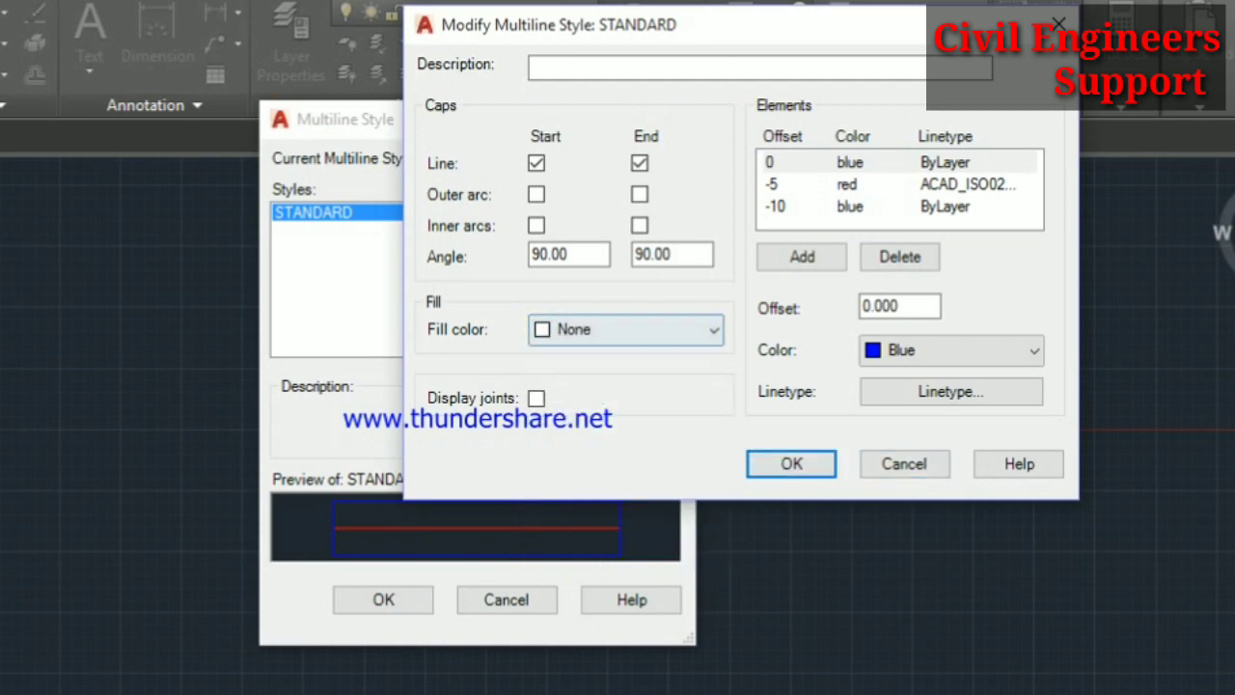
left_click(626, 329)
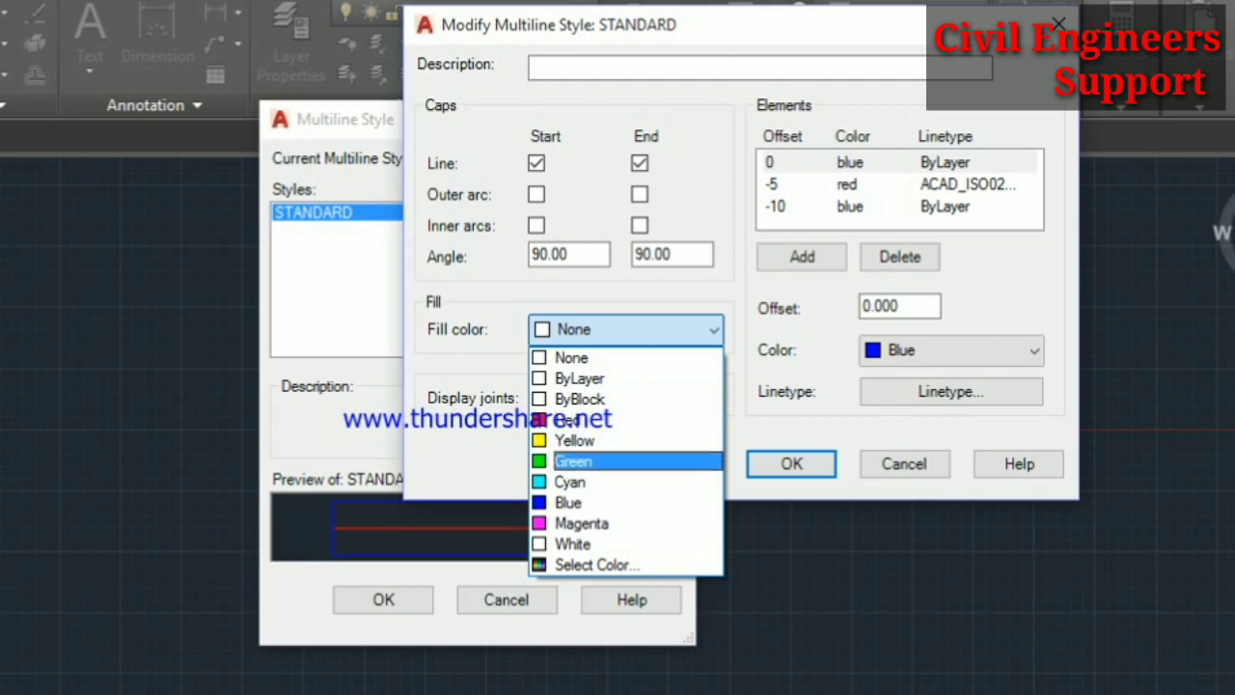
left_click(569, 502)
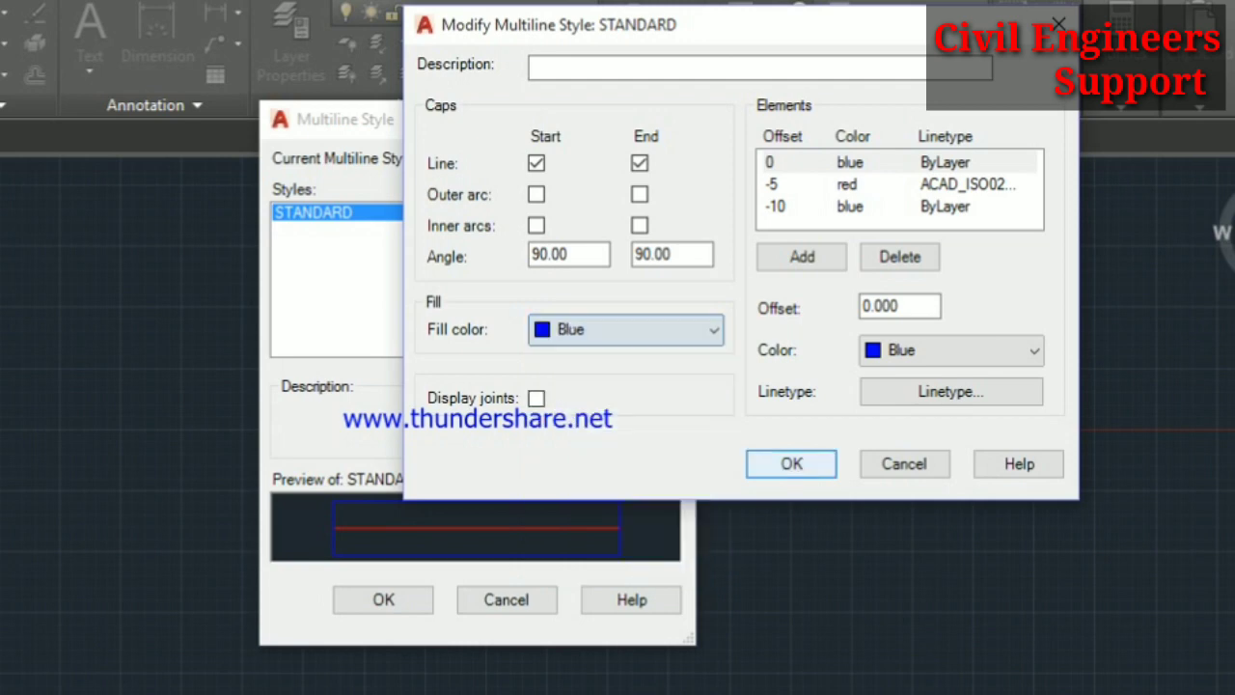
left_click(790, 464)
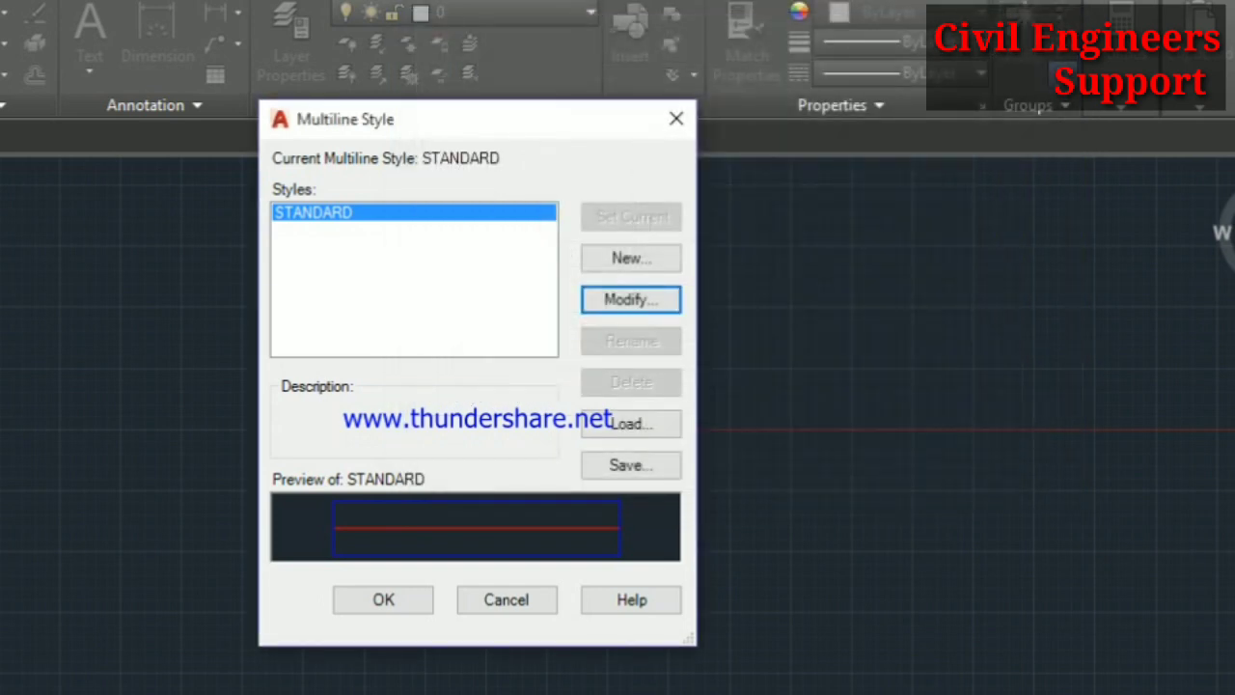
left_click(383, 599)
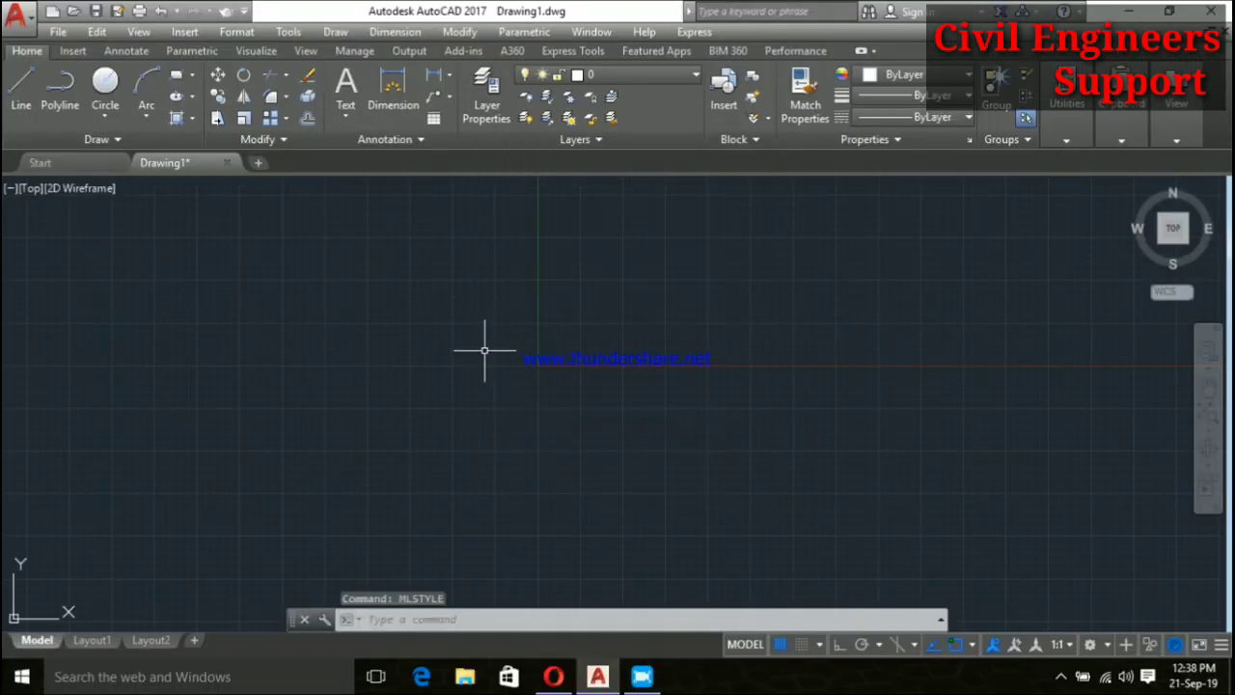
Draw a five-vertex test road multiline with ML across the drawing
type("ml")
key("Return")
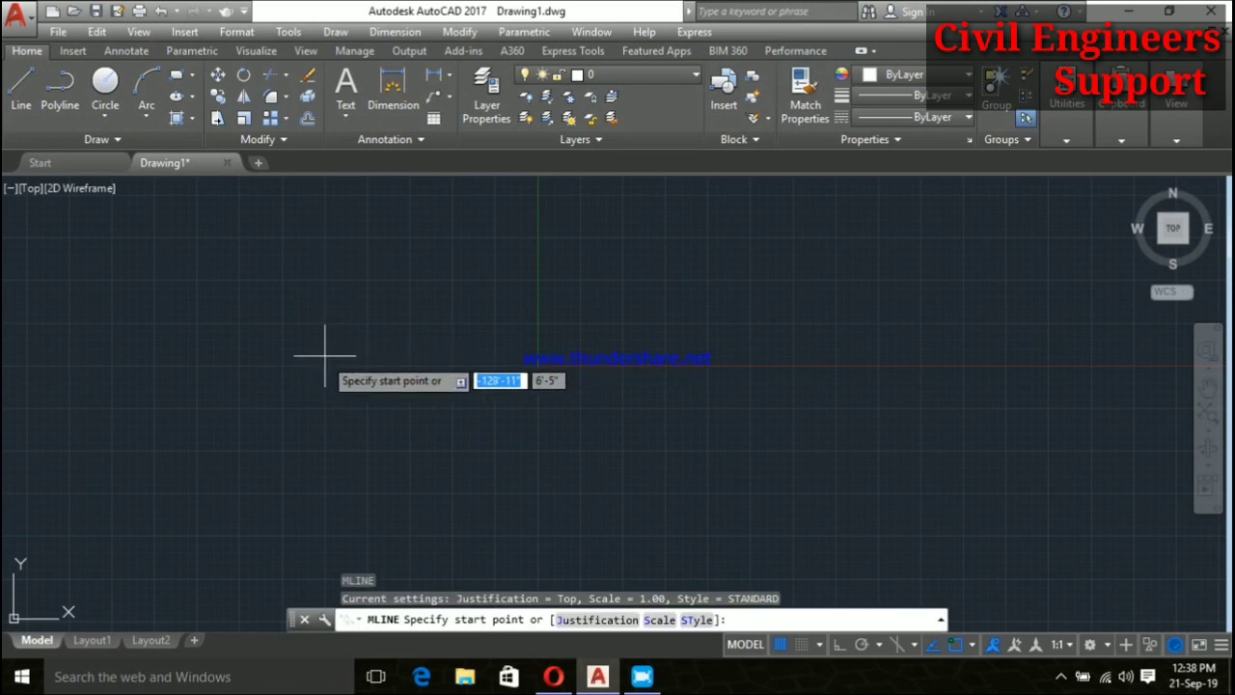
left_click(317, 405)
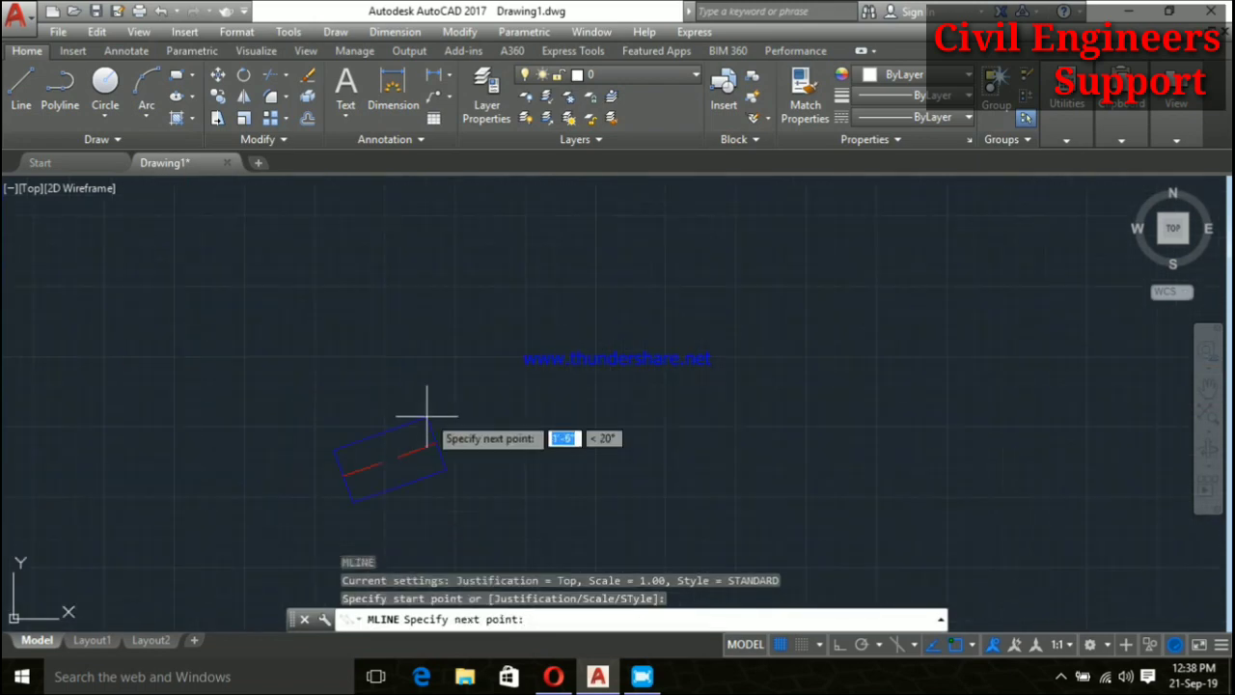
left_click(606, 253)
left_click(883, 419)
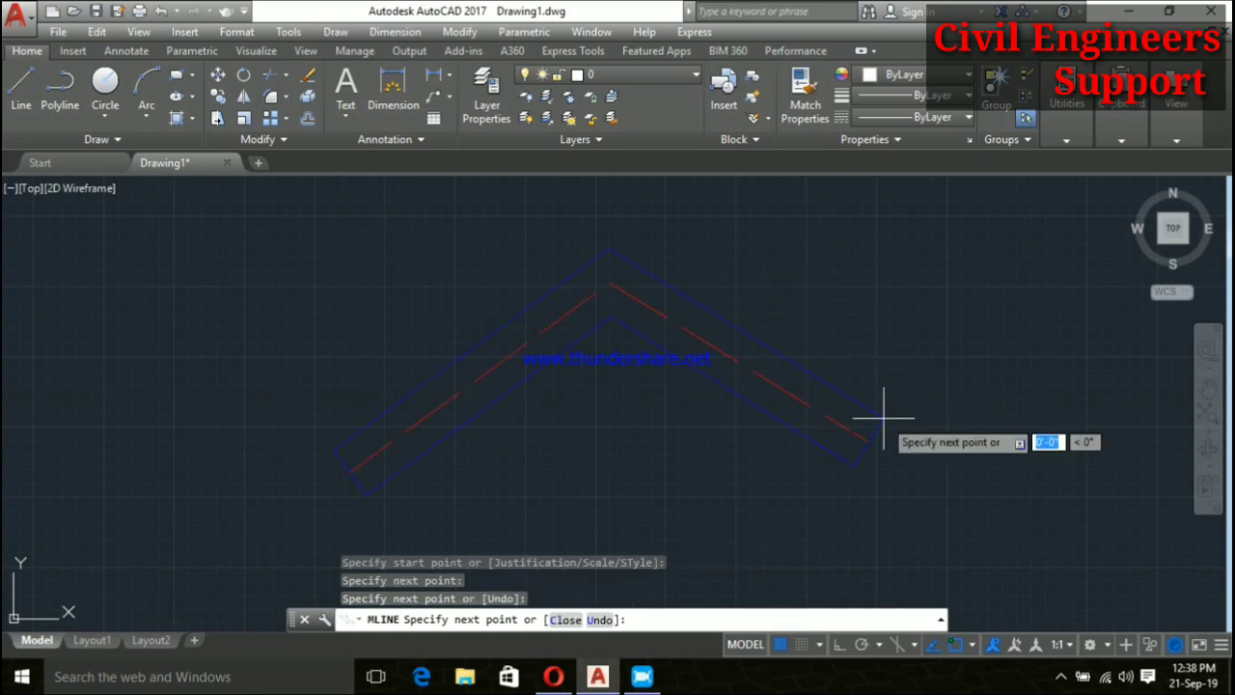
scroll(641, 448, "down", 4)
scroll(574, 396, "up", 3)
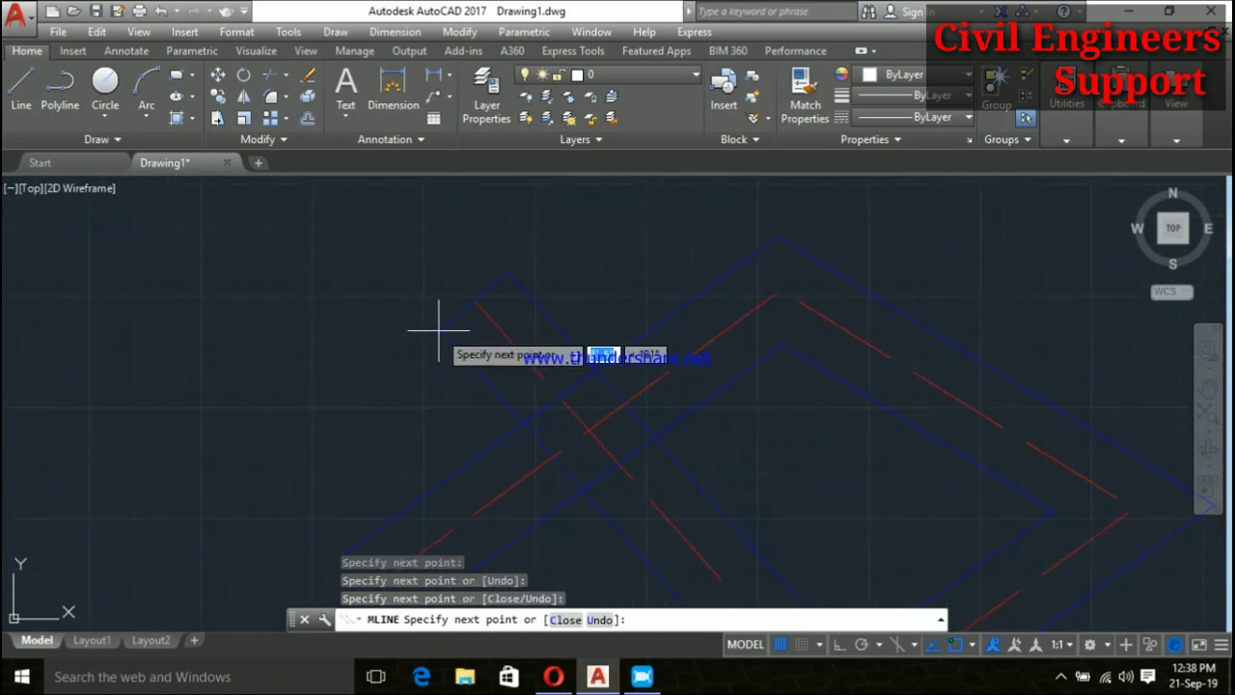
left_click(350, 322)
scroll(388, 296, "down", 3)
scroll(388, 296, "down", 2)
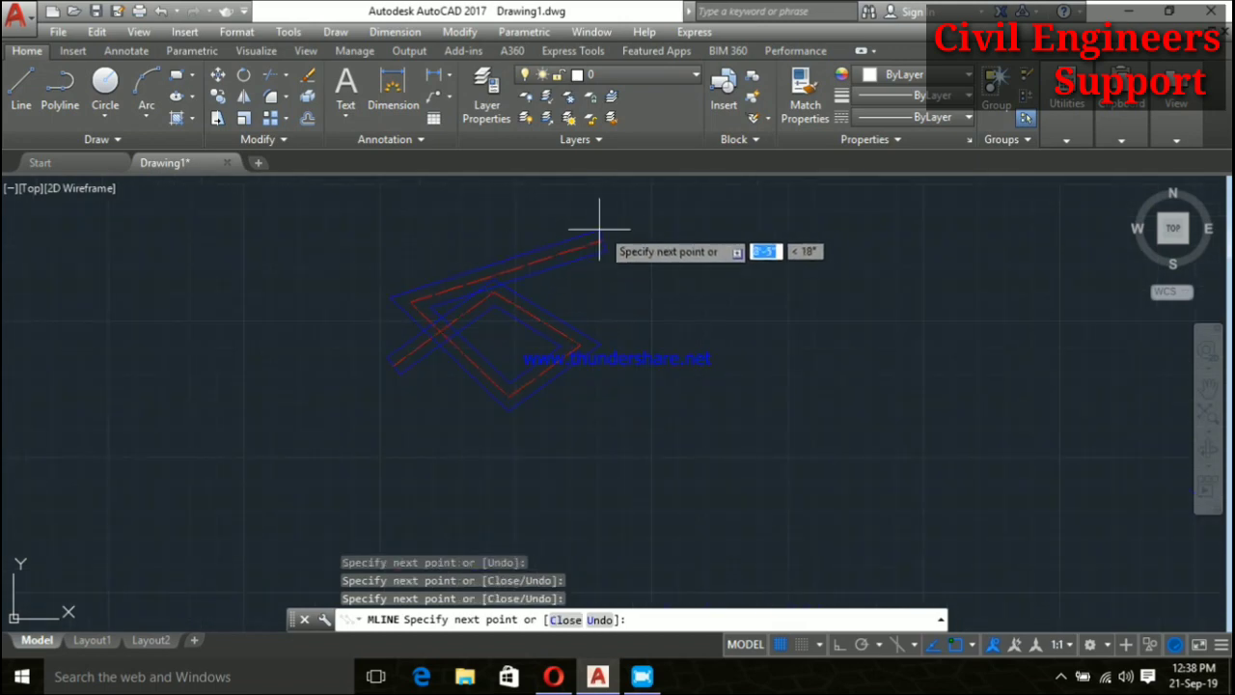
left_click(468, 212)
key("Escape")
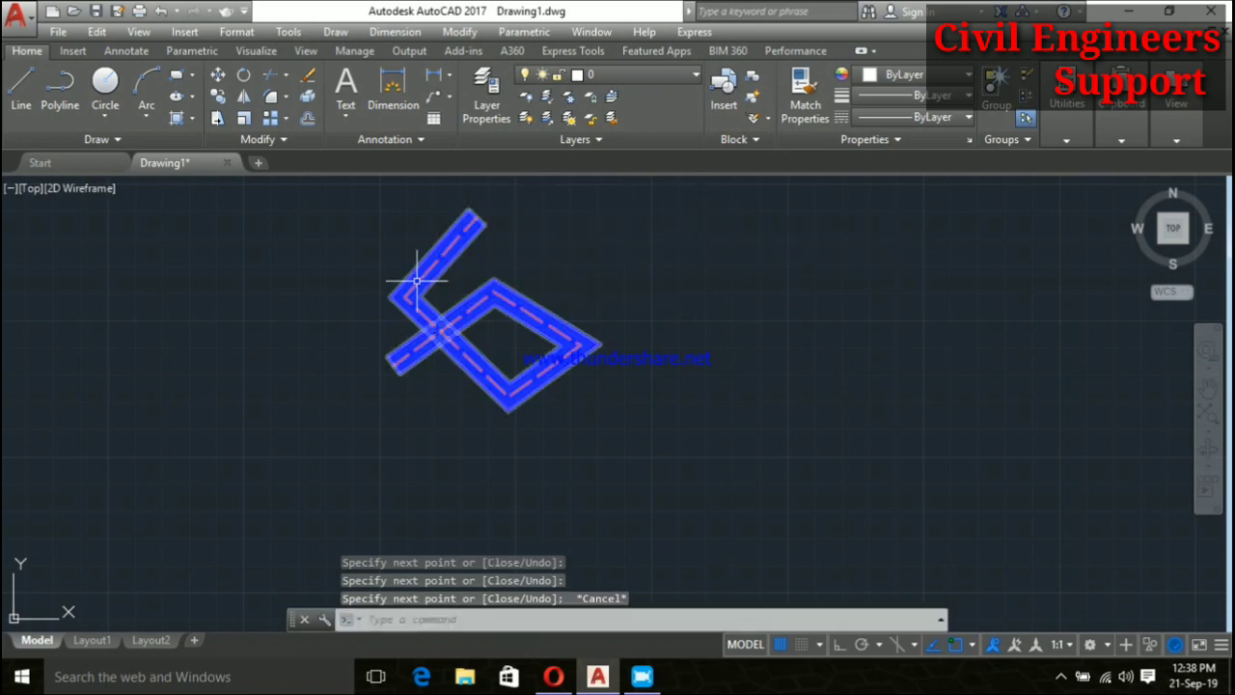
scroll(417, 281, "up", 1)
scroll(405, 296, "up", 5)
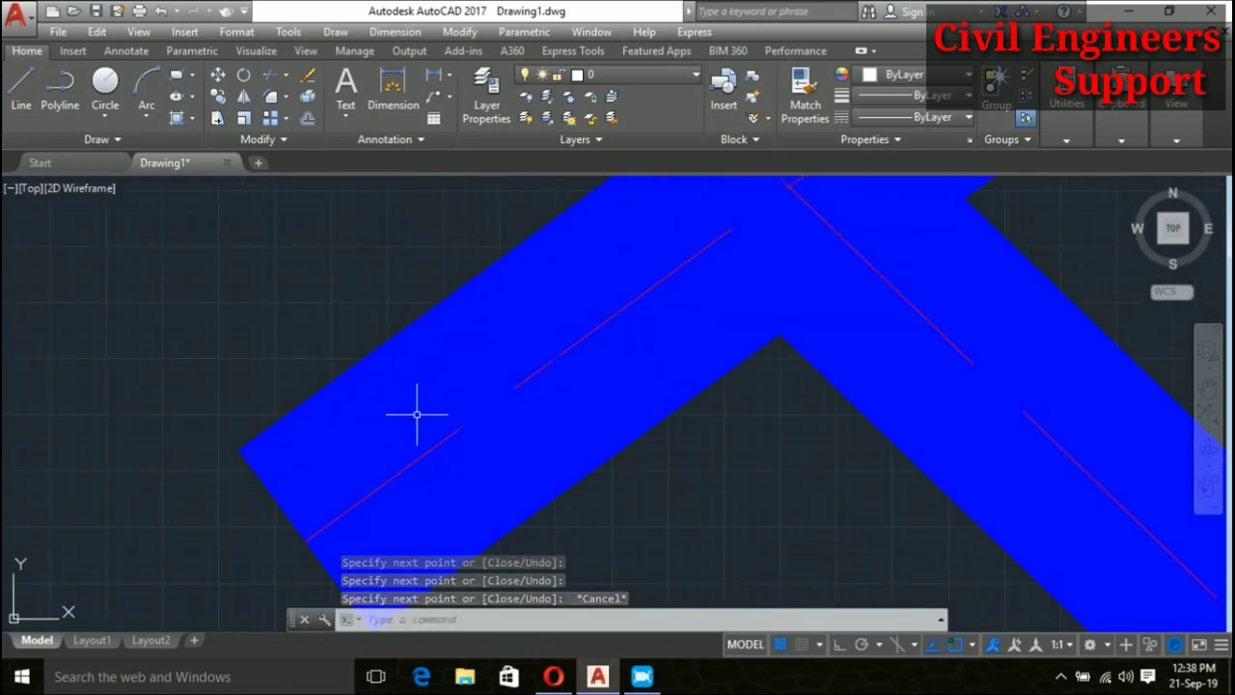
scroll(408, 402, "down", 3)
Window-select the test road multiline and delete it
key("Escape")
left_click(670, 499)
left_click(408, 303)
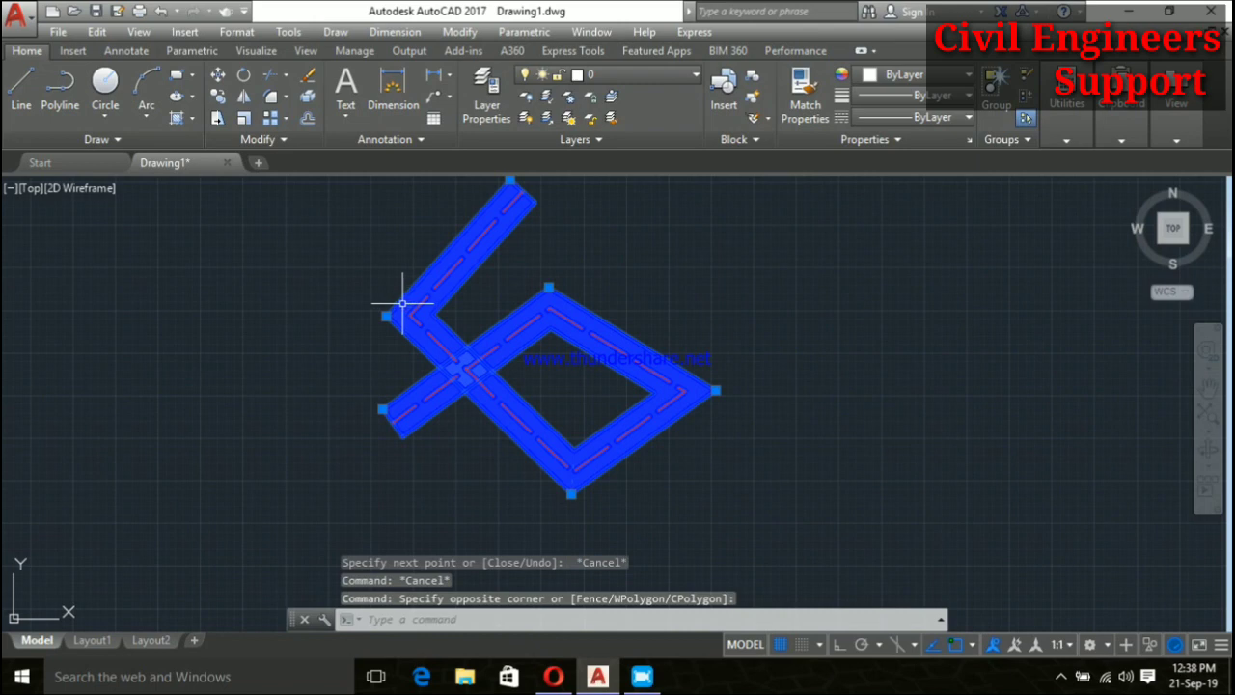
key("Delete")
key("Down")
key("Down")
key("Down")
key("Up")
key("Up")
key("Up")
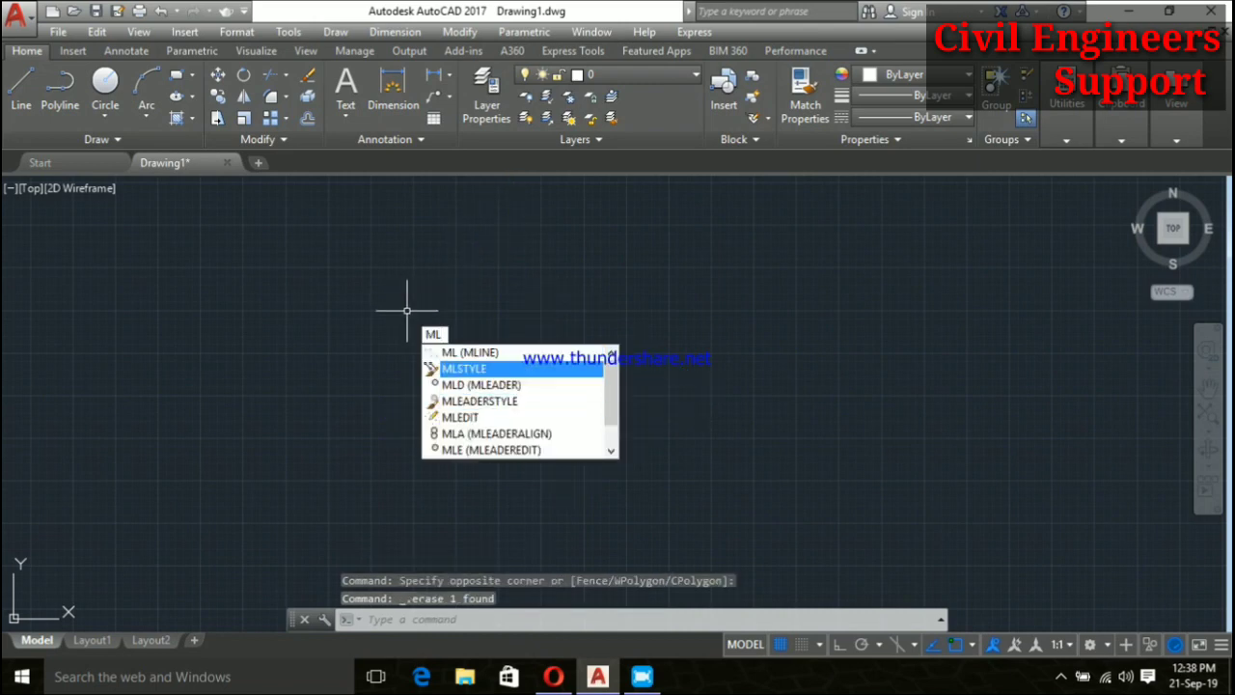
In MLSTYLE, set STANDARD's fill colour to None and enable outer arc caps
key("Return")
left_click(724, 275)
left_click(722, 295)
left_click(721, 315)
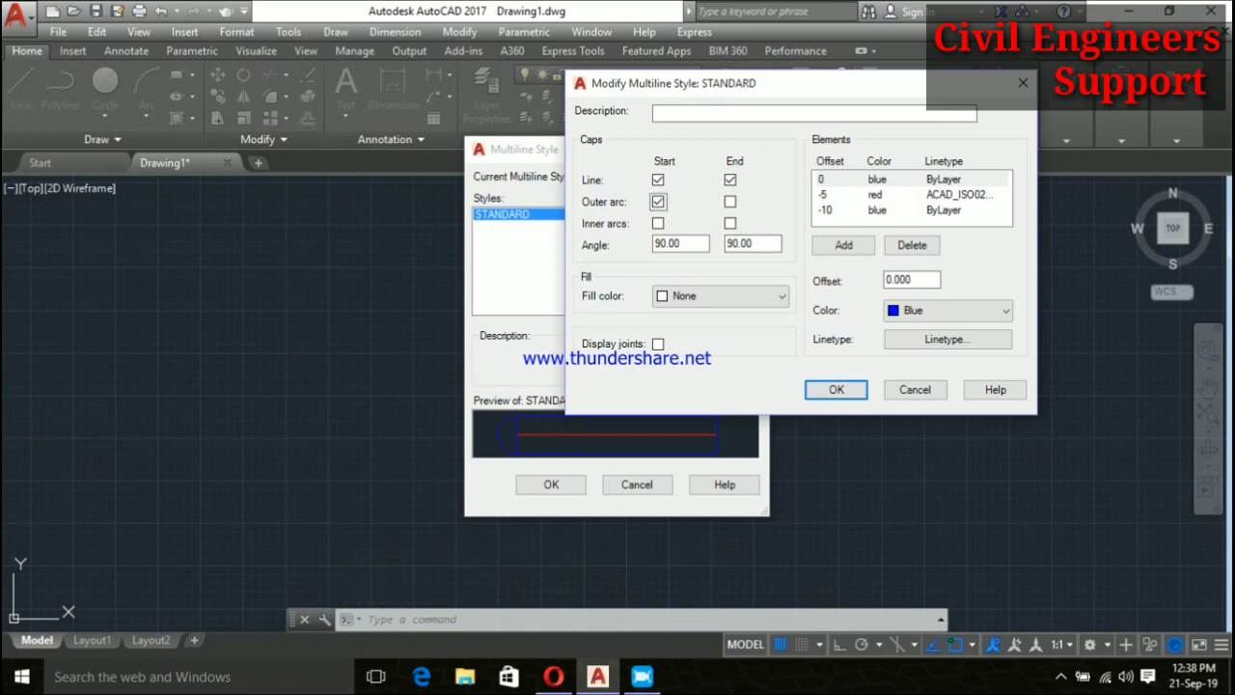
key("Return")
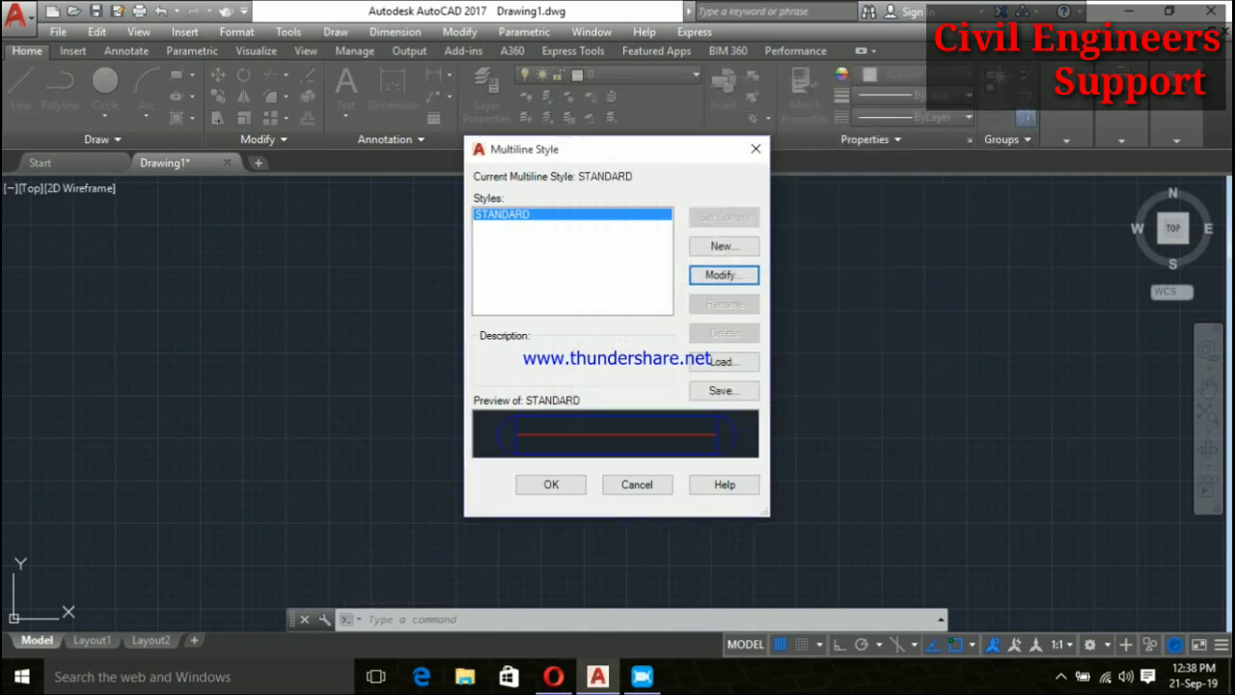
Close the style manager and draw a five-vertex test multiline with round, unfilled ends
left_click(551, 485)
key("Return")
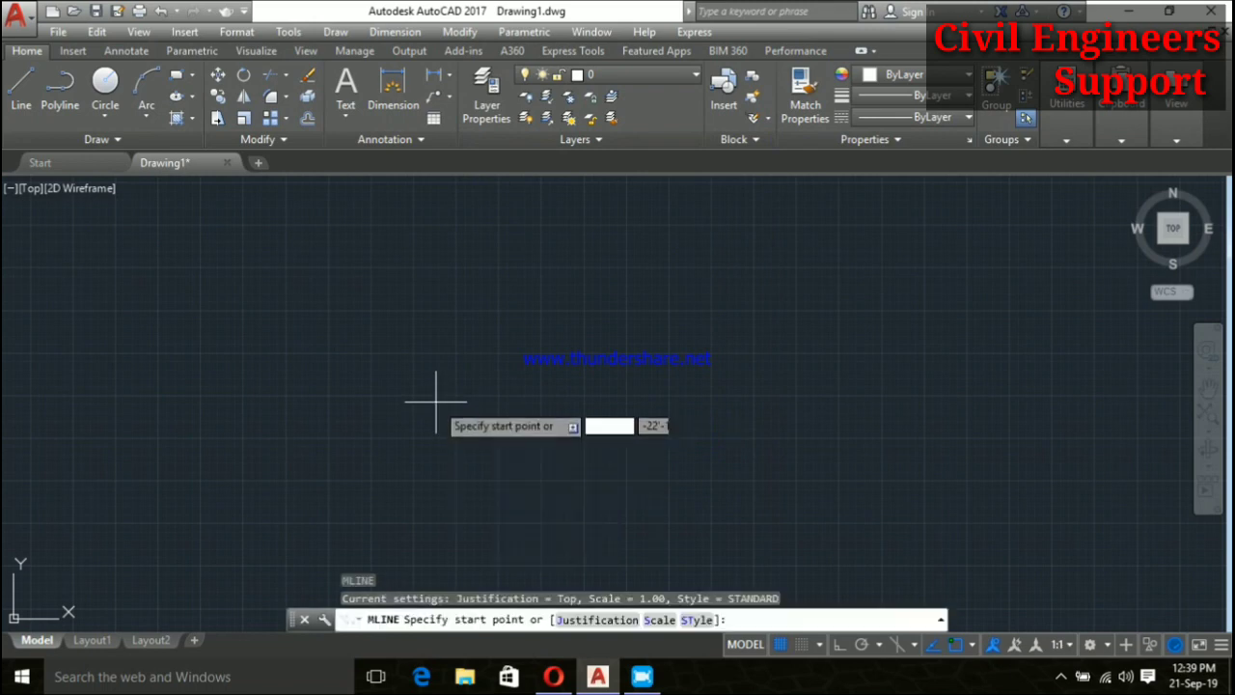
left_click(376, 432)
left_click(529, 331)
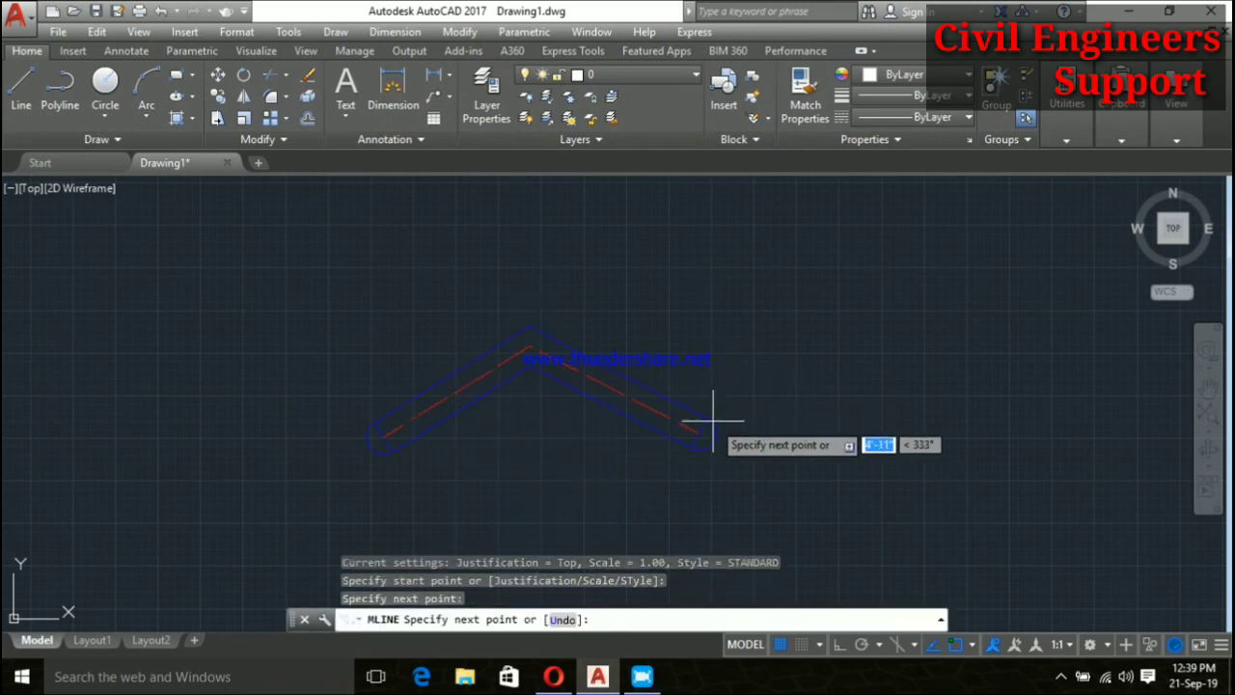
left_click(714, 419)
left_click(518, 492)
left_click(415, 365)
key("Escape")
Erase the test multiline with a crossing window
scroll(441, 418, "up", 3)
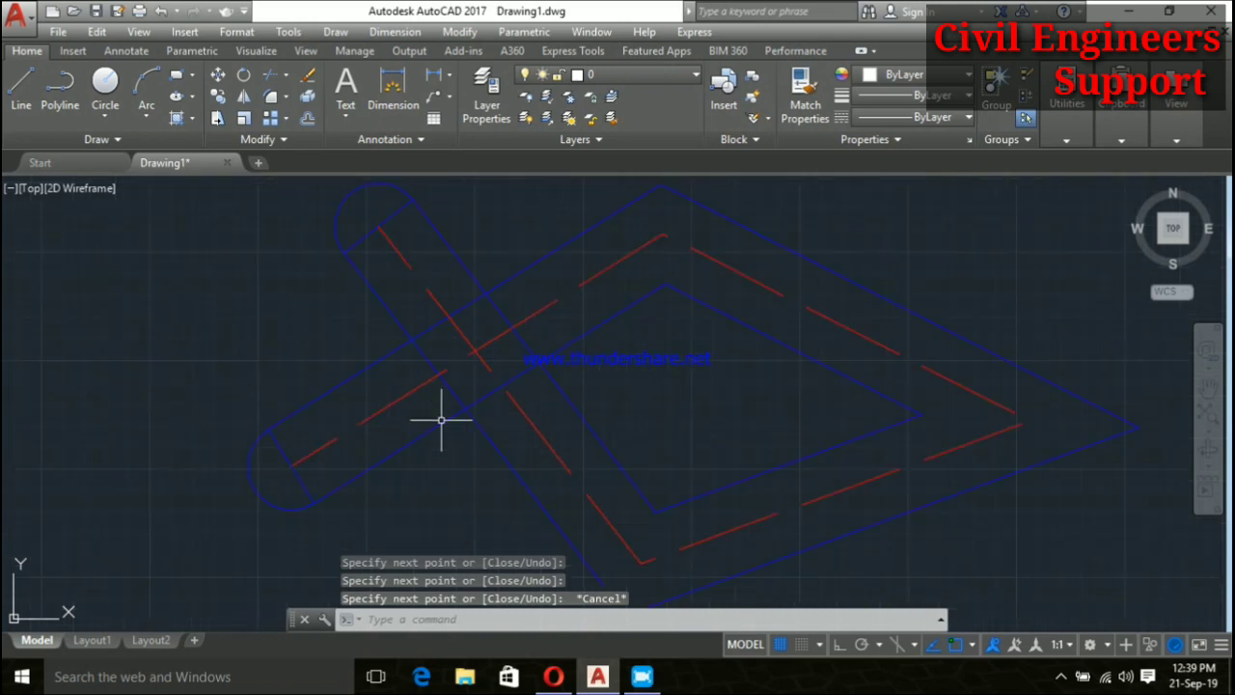
scroll(441, 419, "down", 3)
left_click_drag(685, 493, 427, 331)
key("Delete")
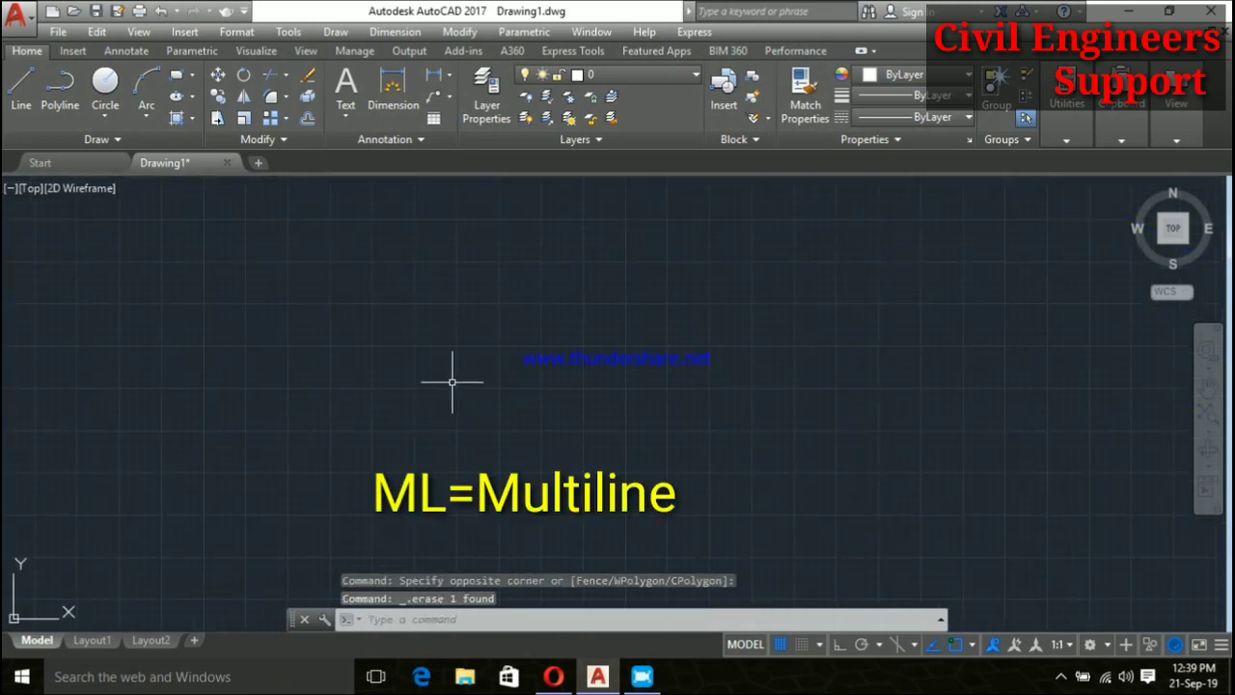
type("ml")
key("Return")
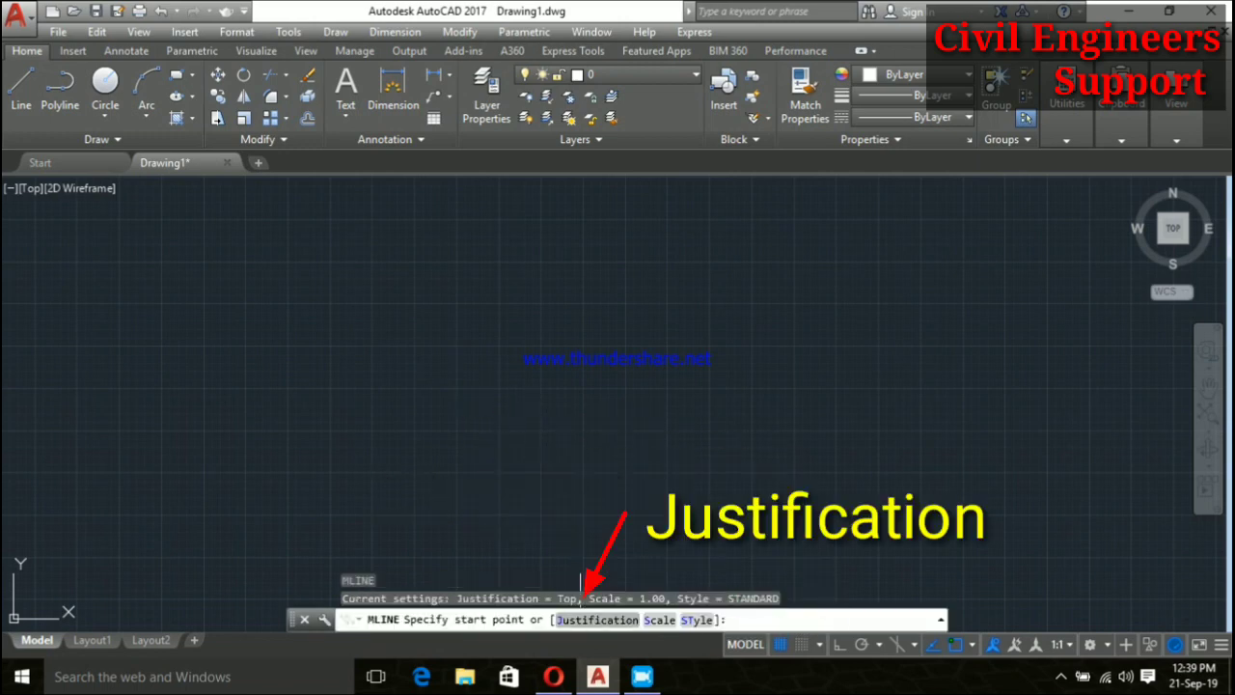
Draw a four-point zigzag multiline with Top justification
left_click(596, 619)
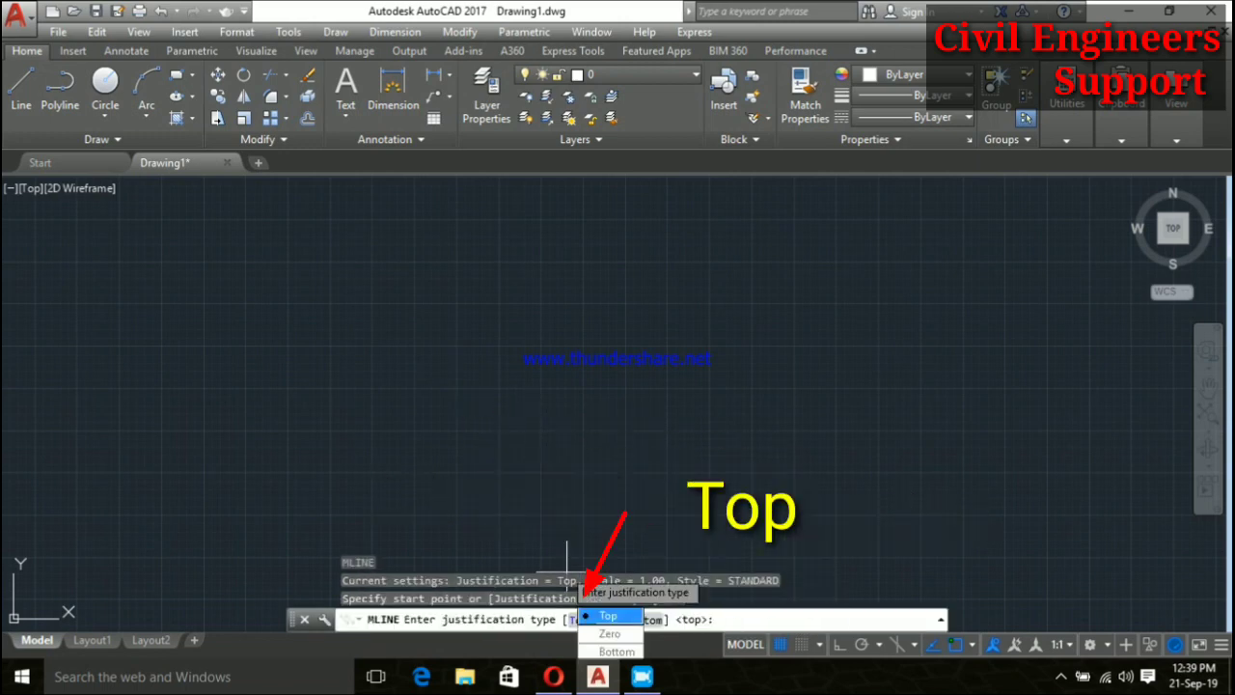
left_click(608, 615)
left_click(409, 393)
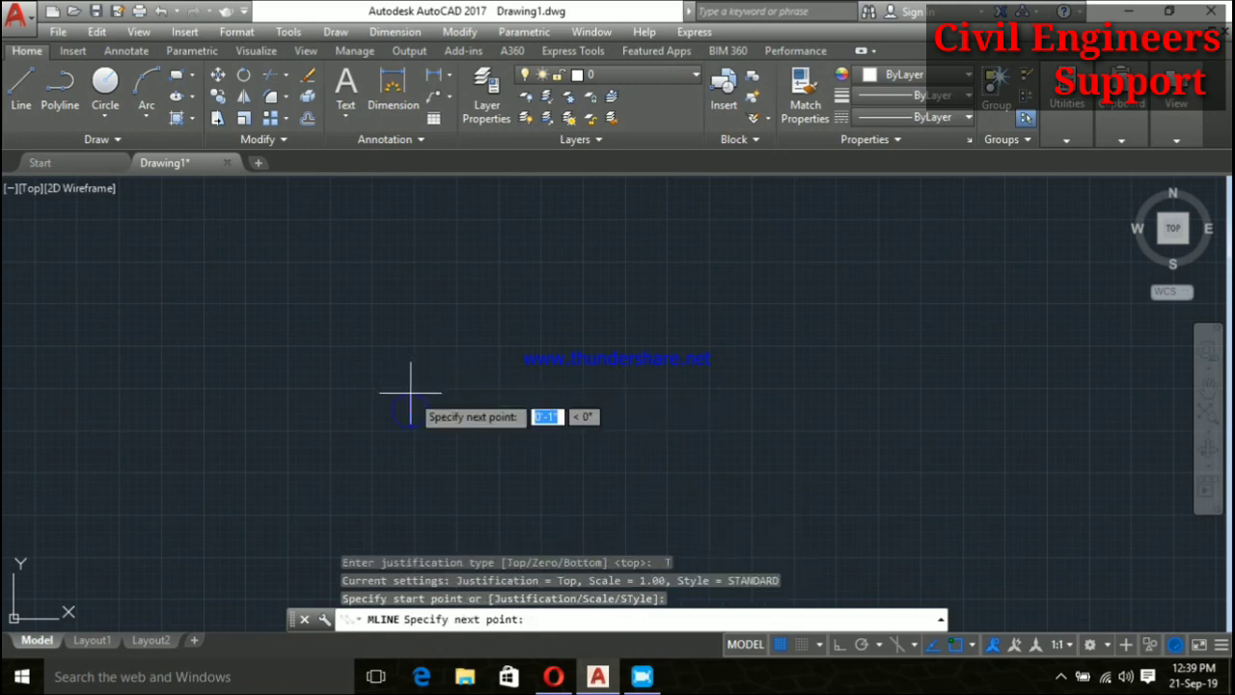
left_click(540, 295)
left_click(709, 386)
left_click(761, 286)
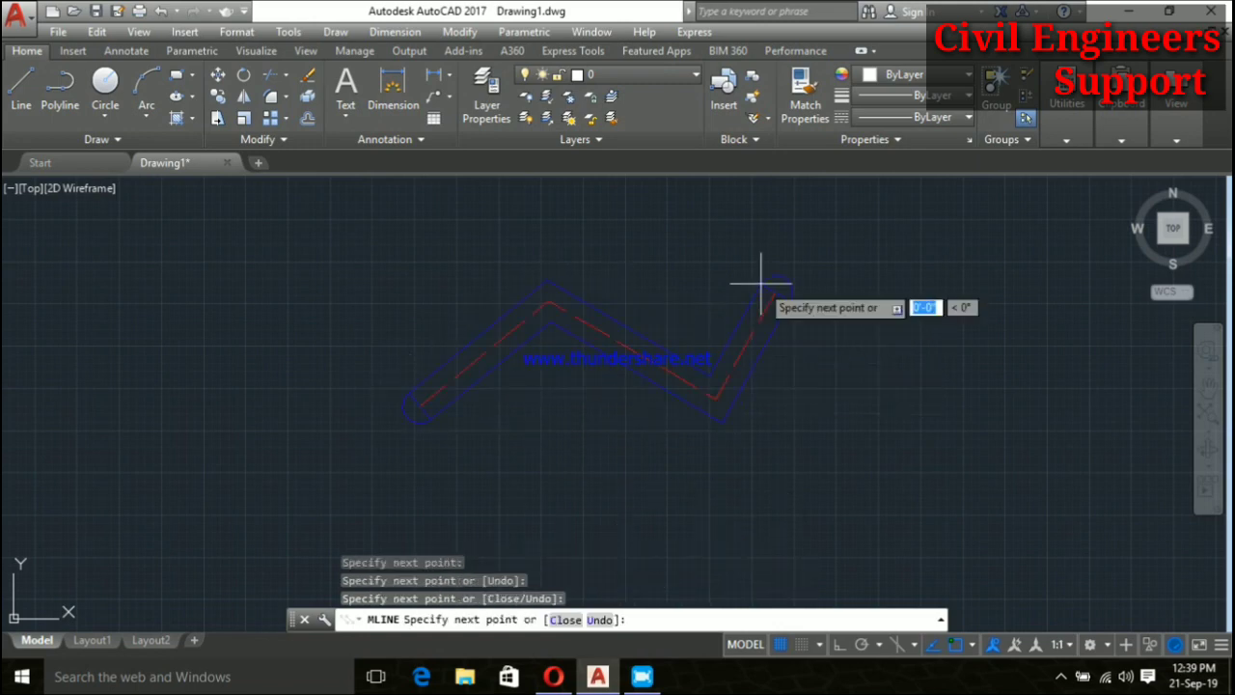
key("Escape")
Select the zigzag to inspect its vertices, then window-select and erase it
scroll(410, 410, "up", 6)
scroll(450, 305, "down", 5)
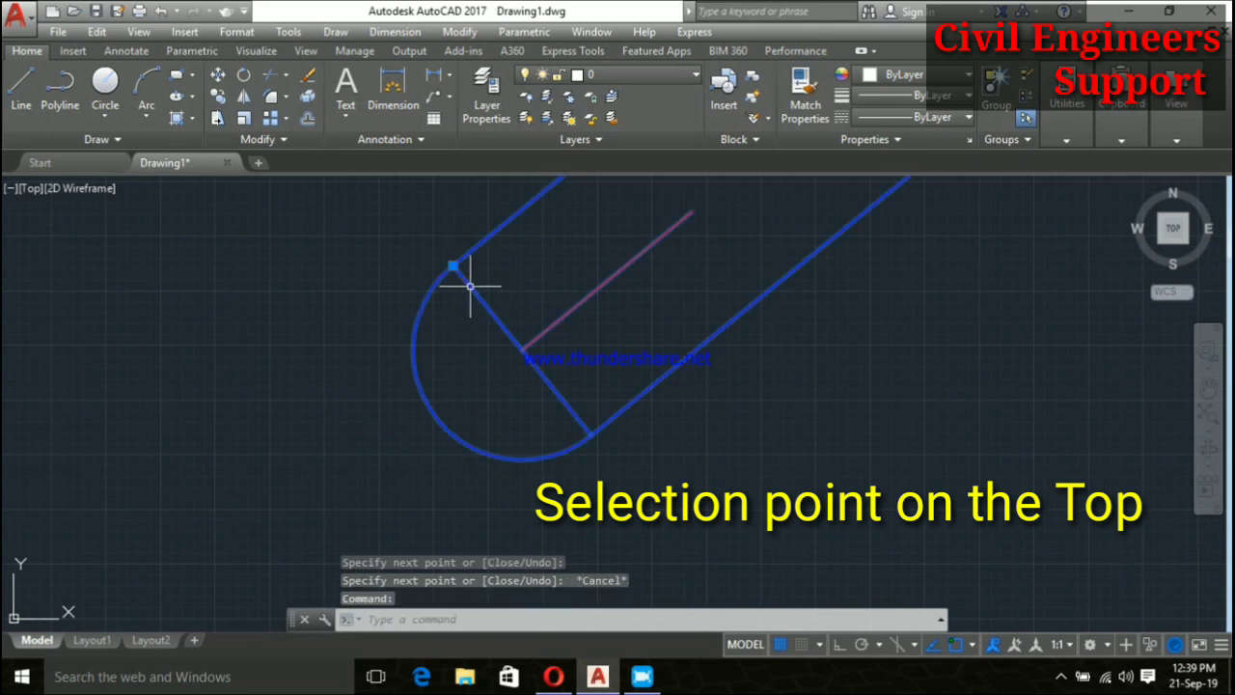
left_click(446, 383)
scroll(434, 400, "down", 2)
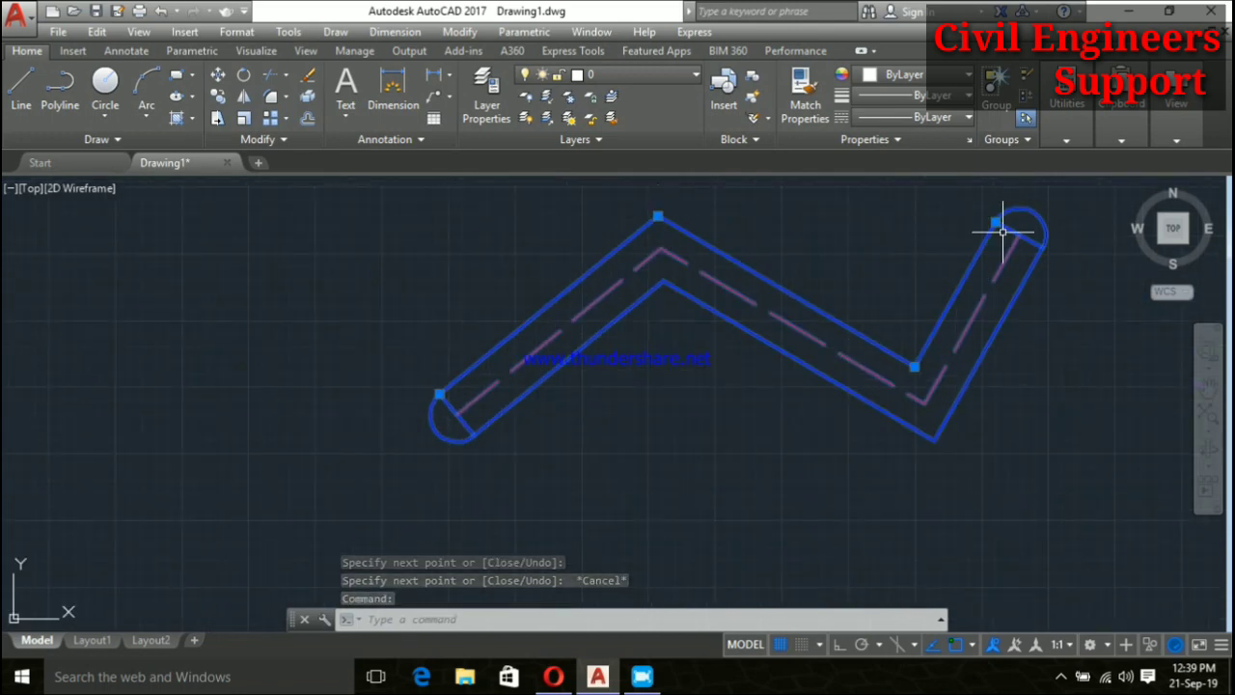
key("Escape")
left_click(662, 386)
left_click(525, 288)
key("Delete")
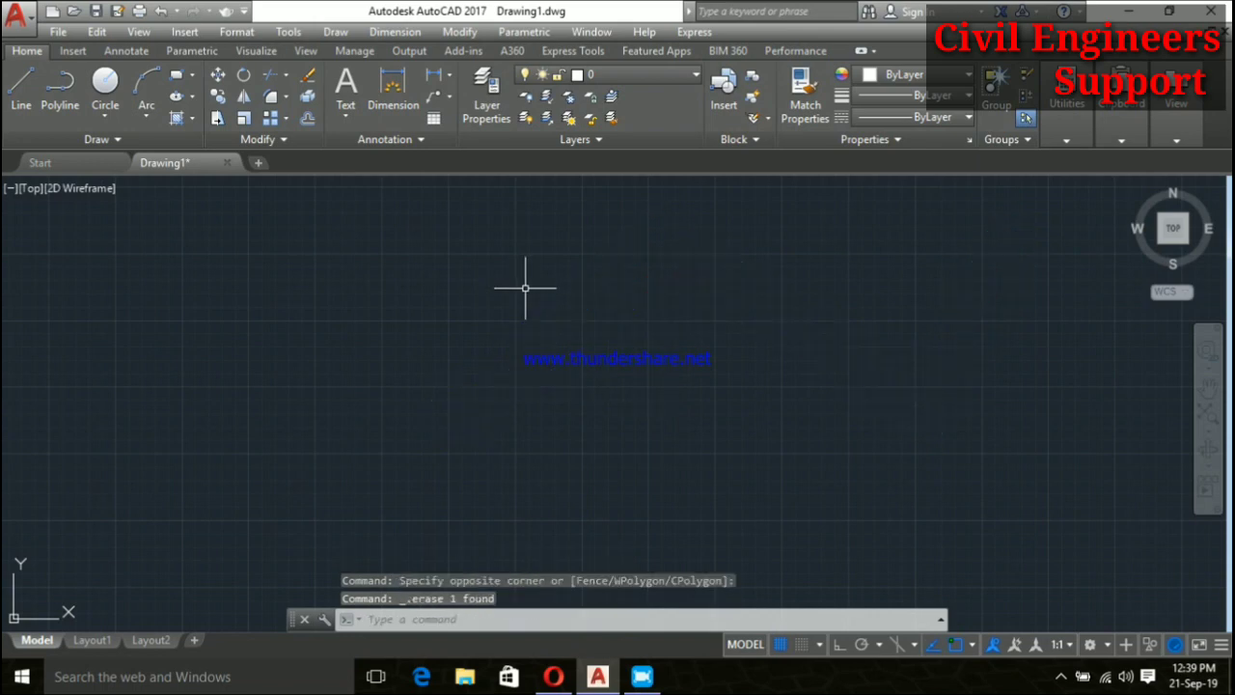
Draw a diamond-shaped multiline with Bottom justification
type("ml")
key("Return")
left_click(597, 620)
type("b")
key("Return")
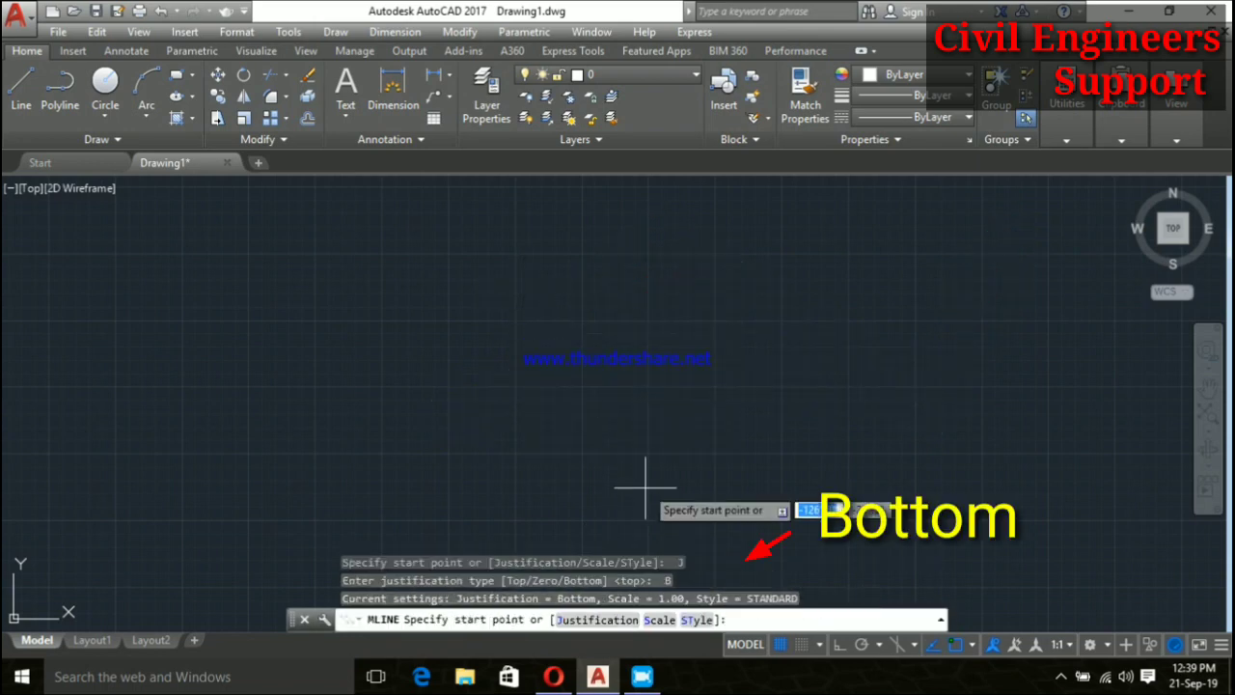
left_click(375, 384)
left_click(536, 257)
left_click(799, 366)
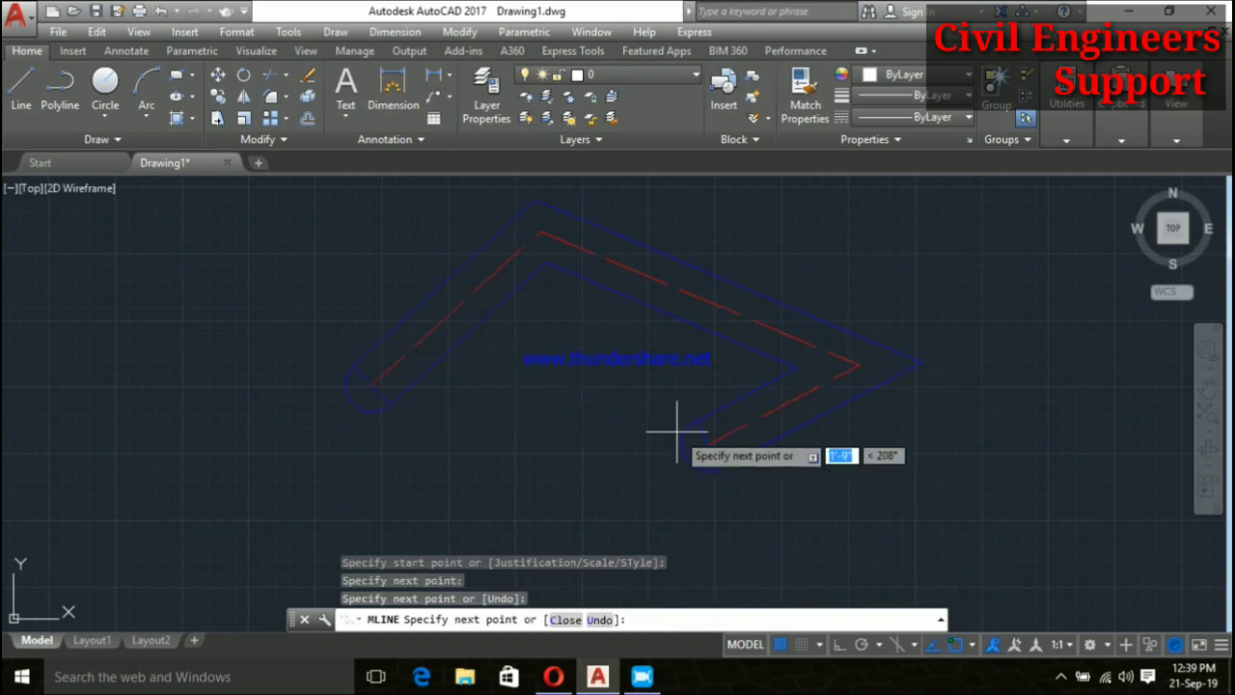
left_click(612, 481)
left_click(385, 247)
key("Escape")
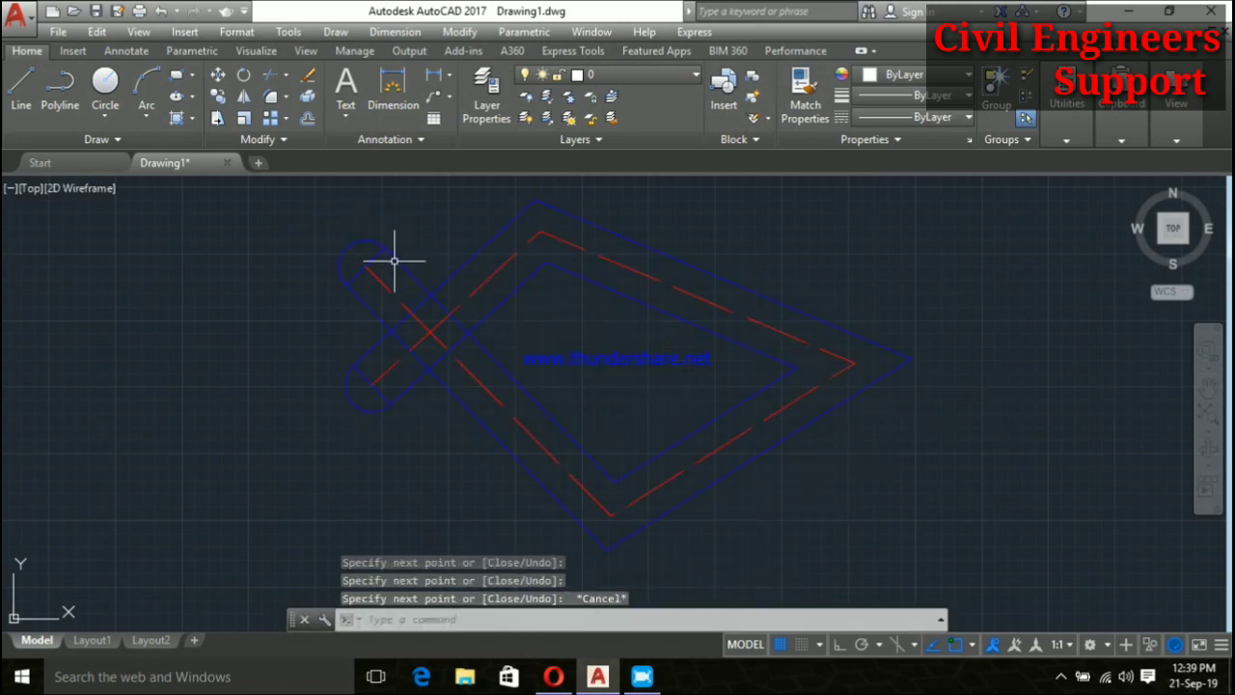
Select the diamond multiline to view its grips, then window-select and erase it
left_click(394, 258)
scroll(408, 312, "up", 3)
scroll(415, 357, "up", 2)
scroll(421, 341, "down", 2)
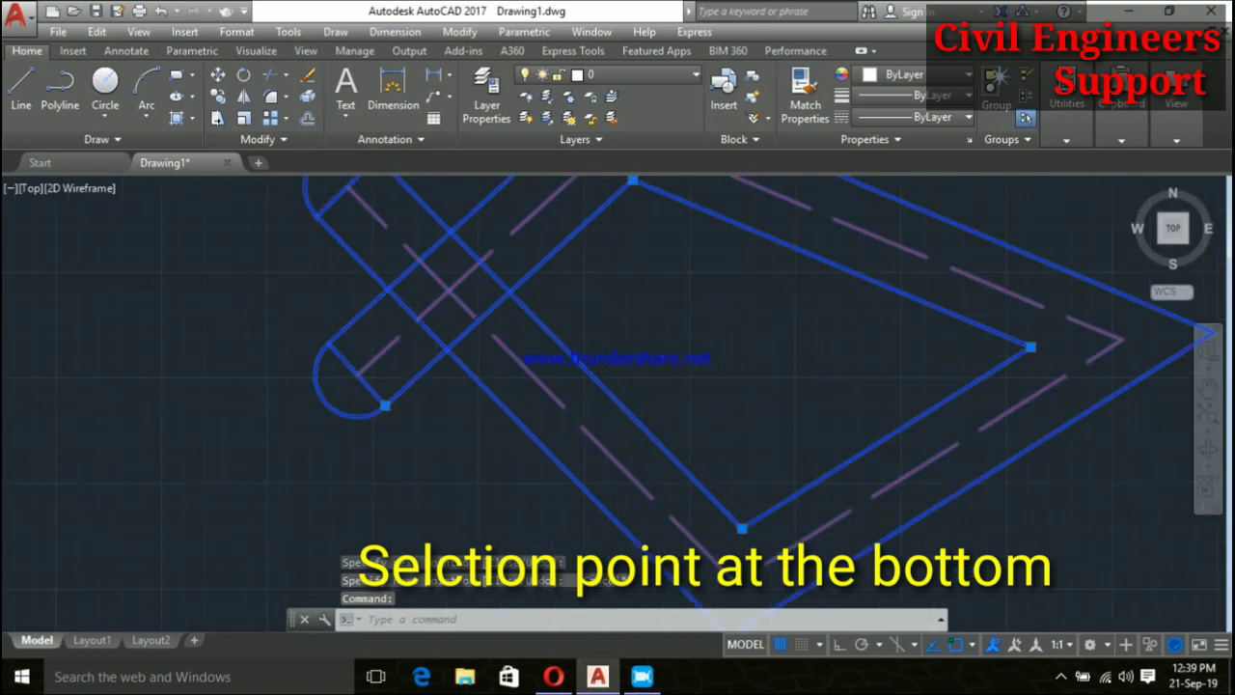
scroll(344, 465, "down", 2)
key("Escape")
left_click(829, 445)
left_click(722, 399)
key("Delete")
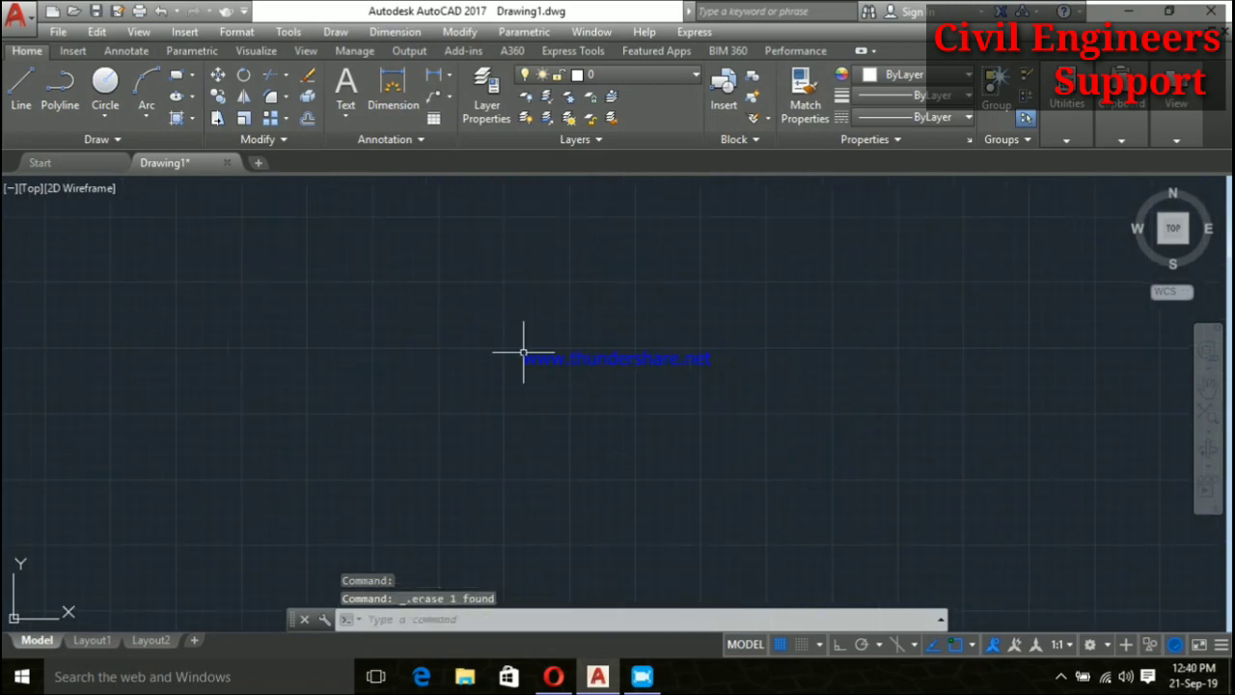
type("ML")
Delete STANDARD's red -5 element, keeping the blue 0 and -10 lines
key("Down")
key("Return")
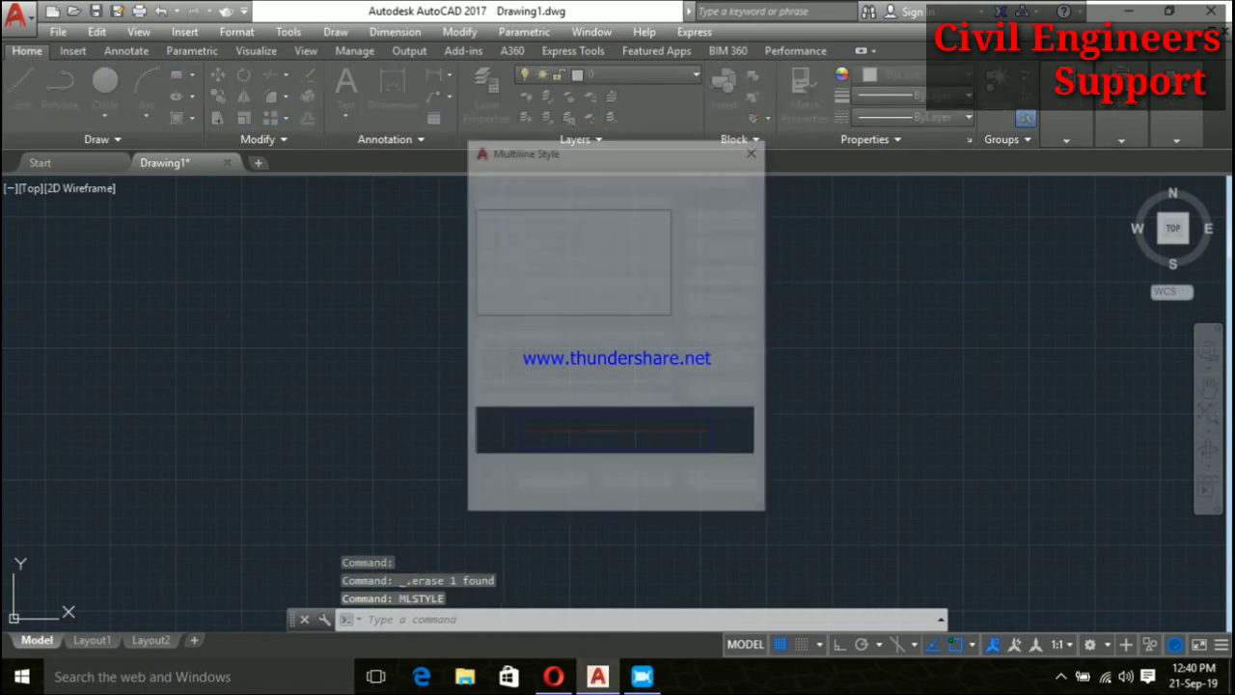
left_click(724, 275)
left_click(828, 194)
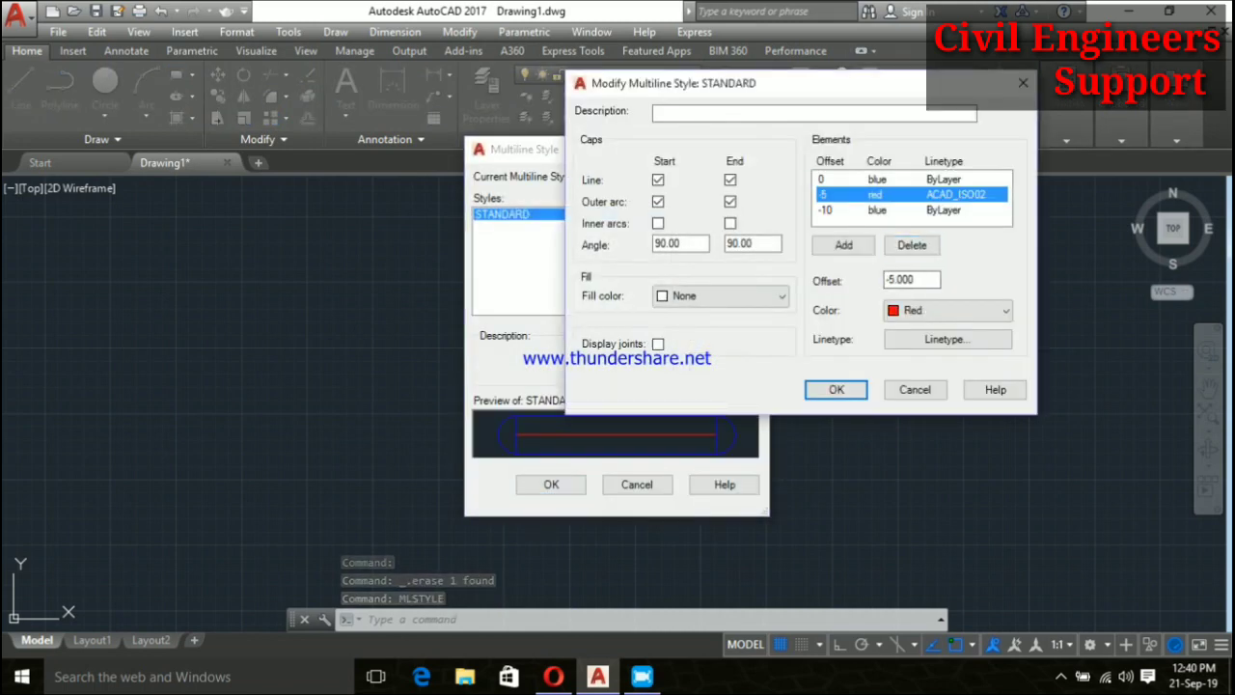
left_click(912, 245)
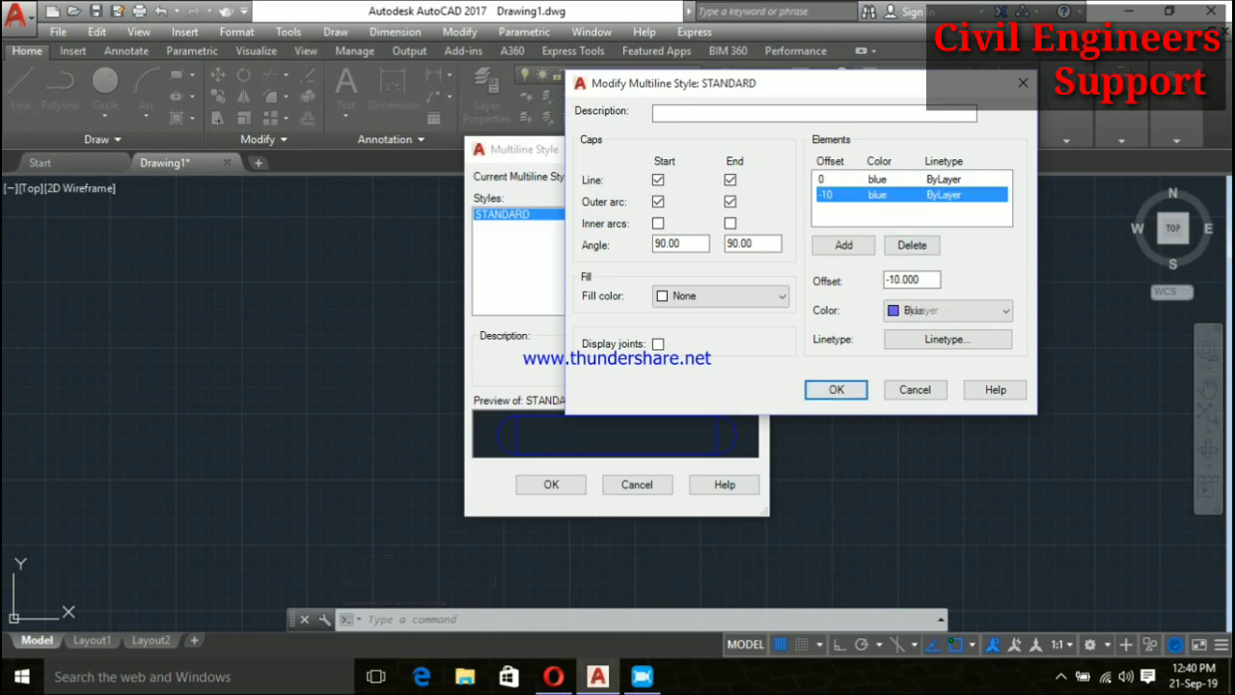
key("Return")
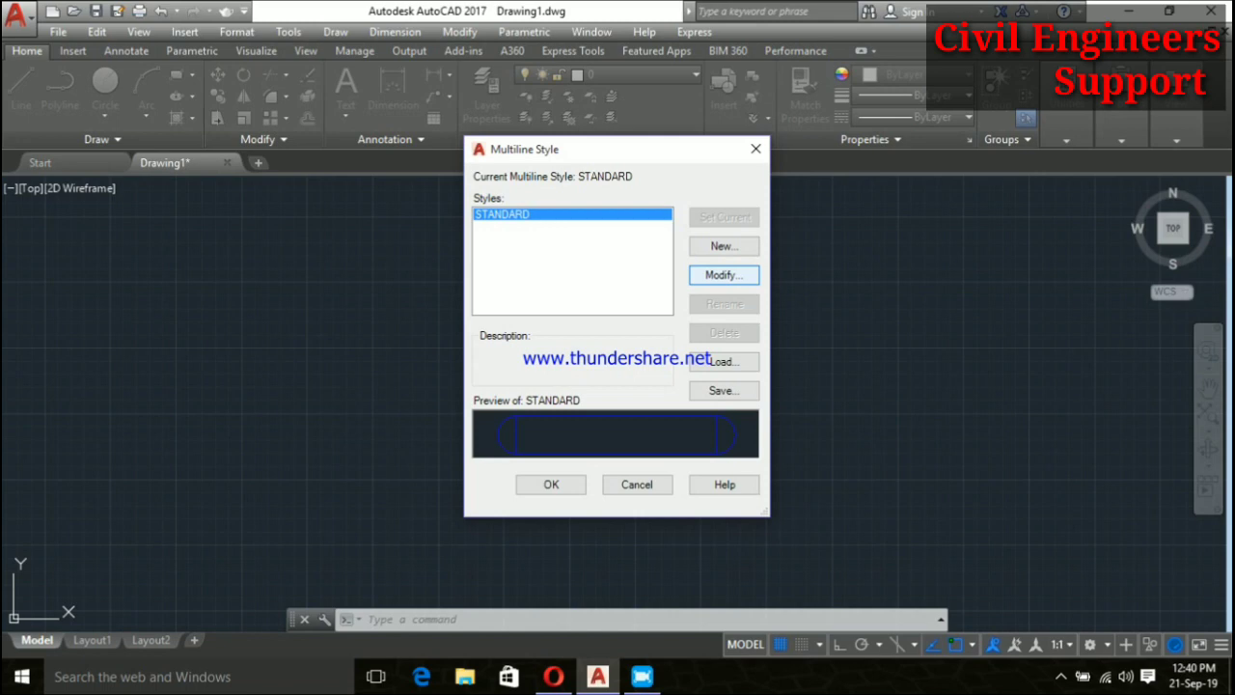
key("Return")
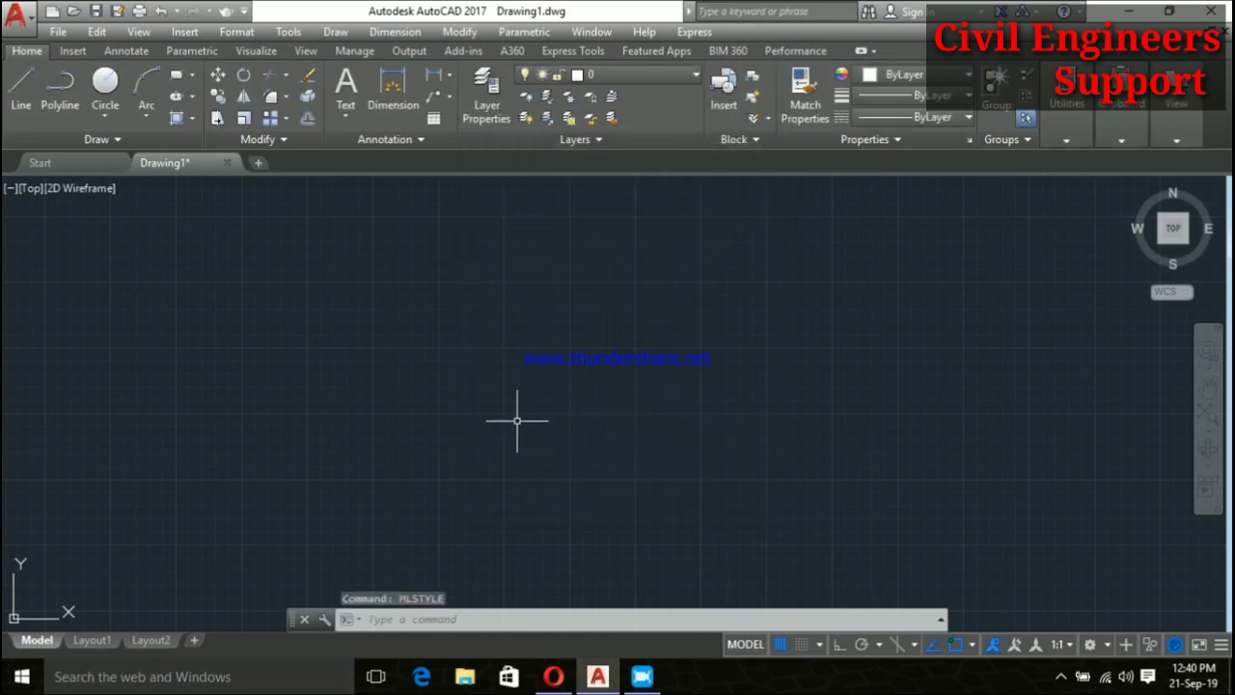
type("ML")
key("Up")
key("Down")
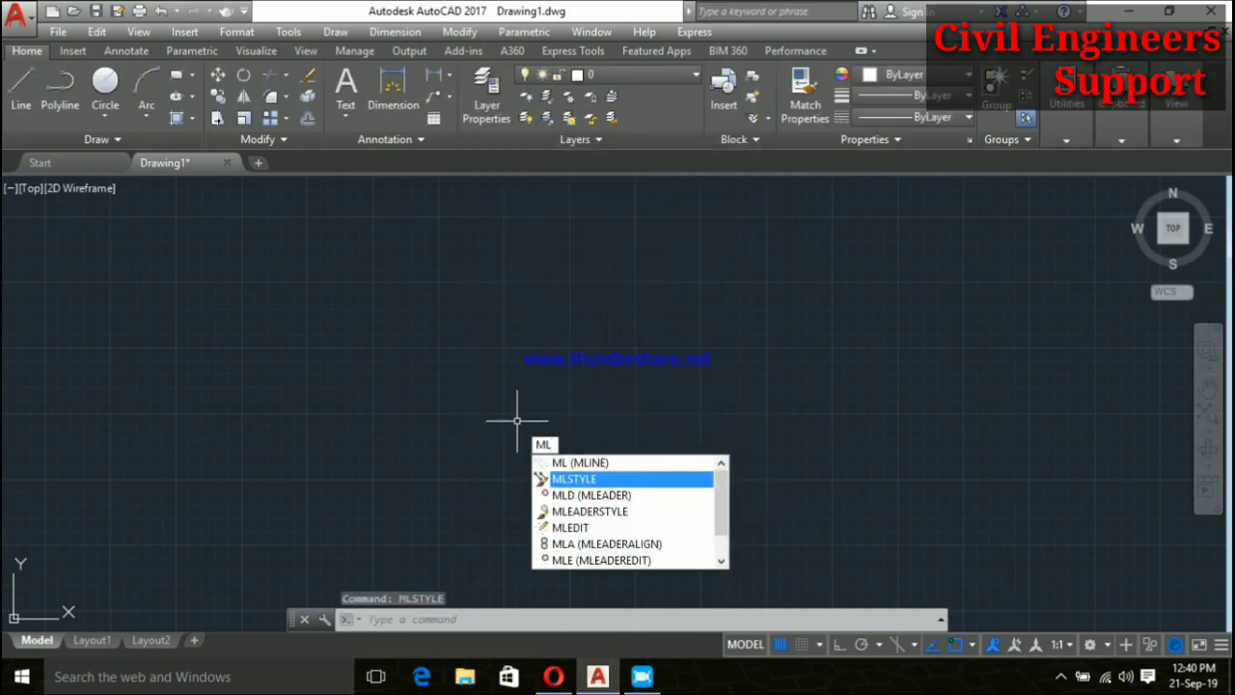
key("Up")
key("Return")
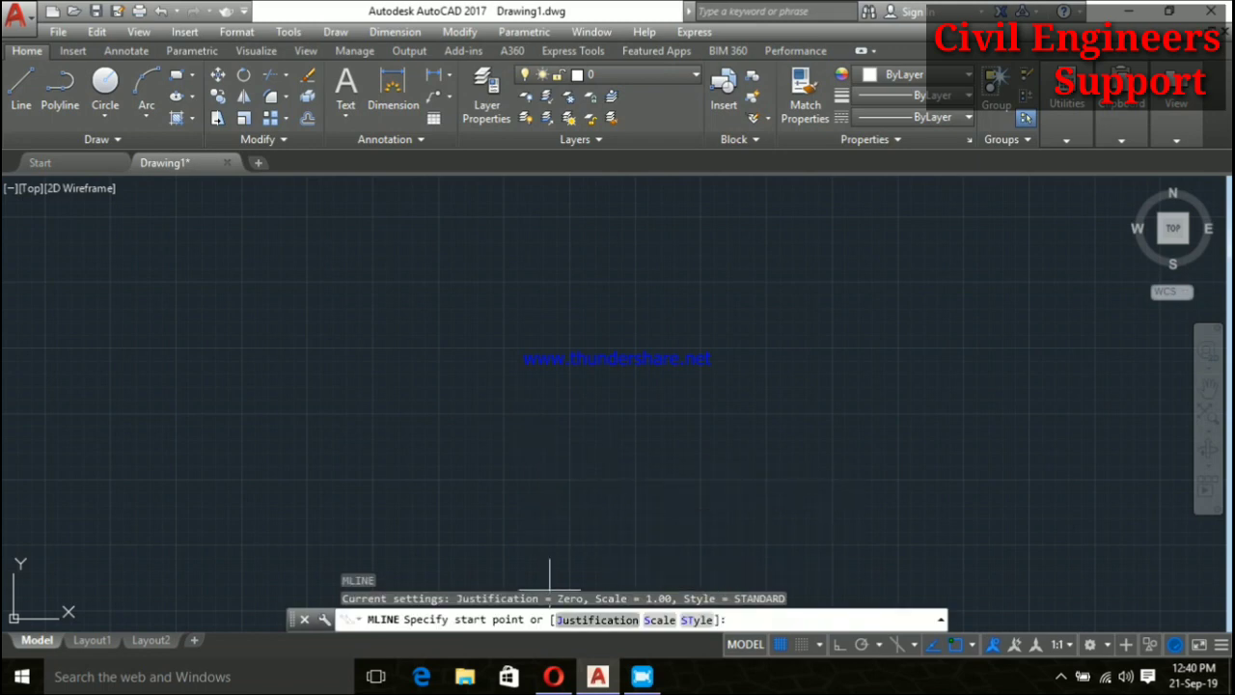
left_click(598, 620)
left_click(606, 619)
left_click(442, 452)
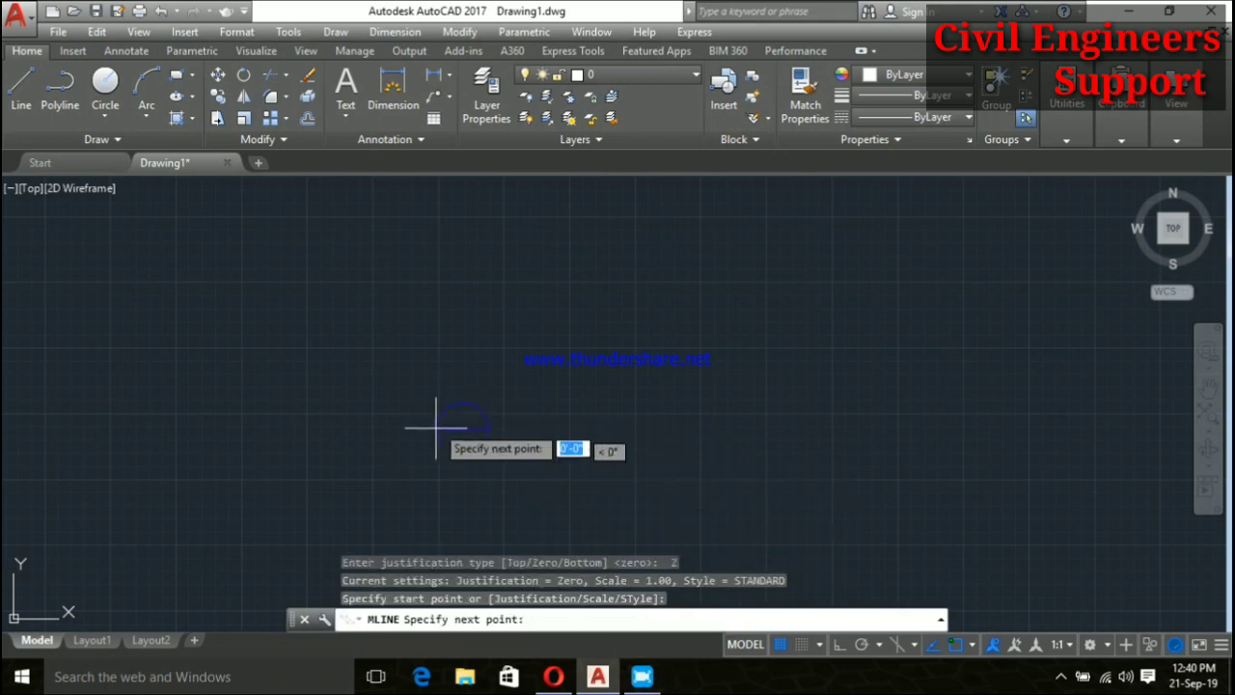
left_click(611, 286)
left_click(849, 410)
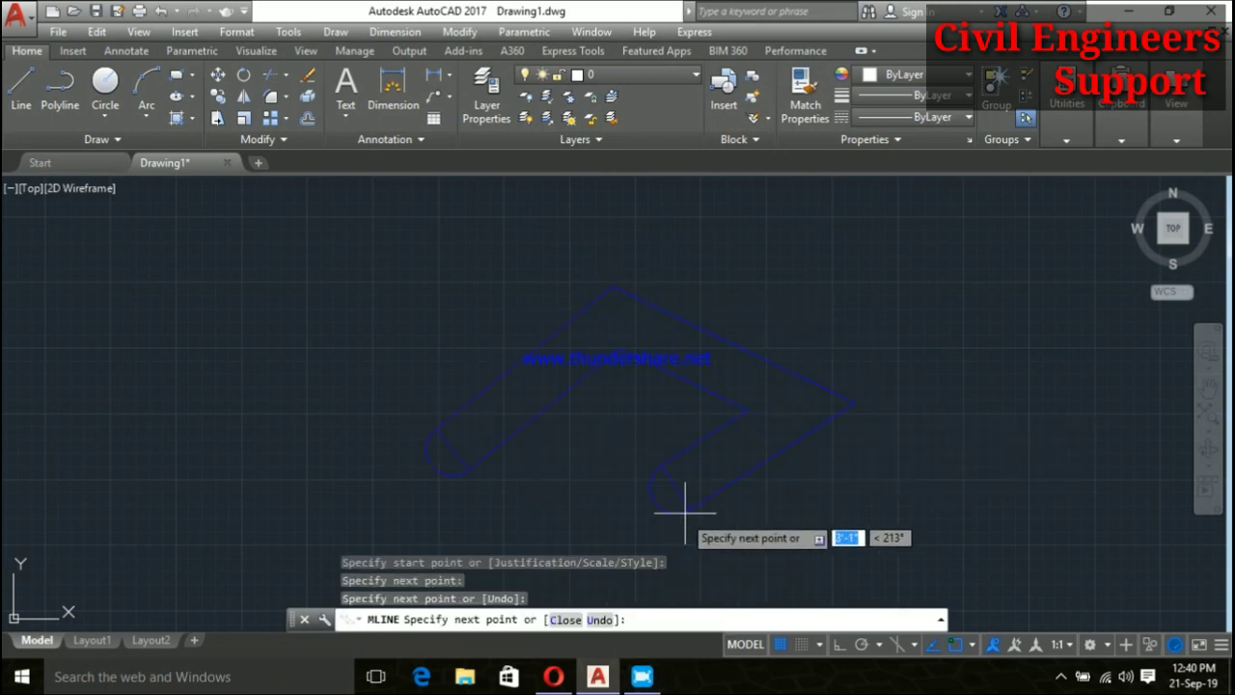
left_click(666, 501)
key("Escape")
left_click(570, 393)
scroll(447, 458, "up", 2)
scroll(449, 415, "up", 2)
scroll(446, 414, "up", 2)
scroll(397, 420, "up", 2)
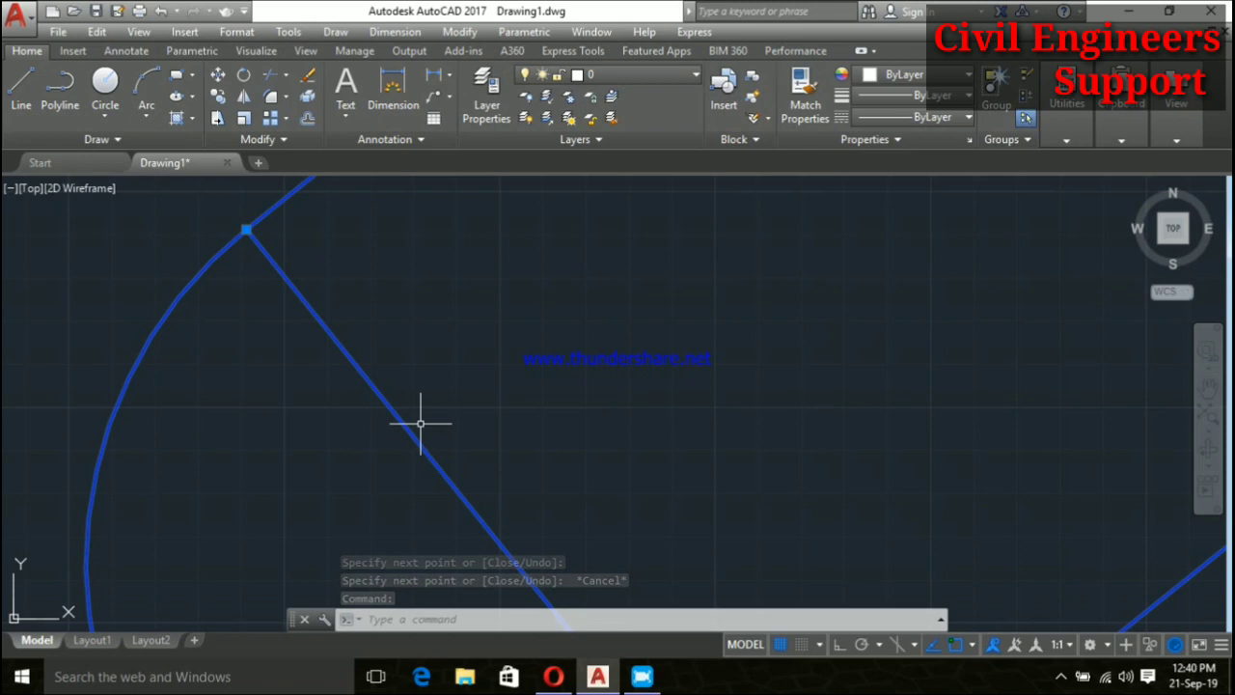
scroll(434, 425, "down", 3)
scroll(424, 405, "down", 2)
key("Delete")
key("Escape")
key("Escape")
key("Escape")
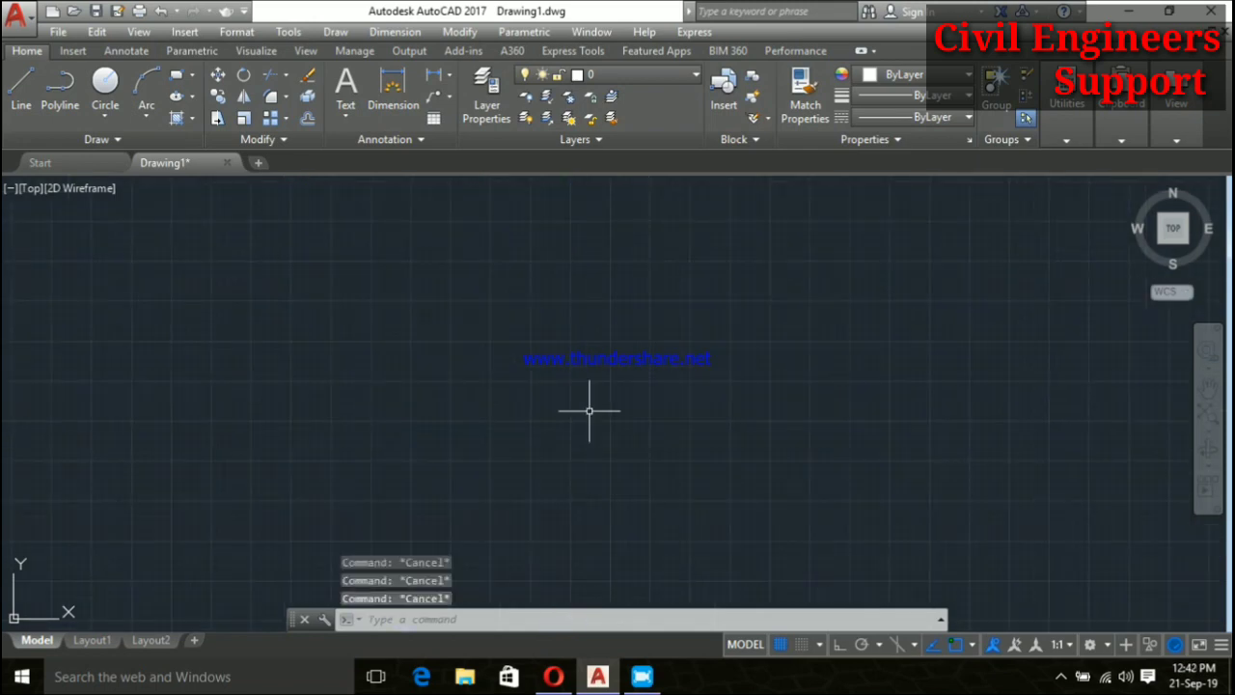
type("ml")
Start a new multiline style named ROAD in the style manager
key("Down")
key("Return")
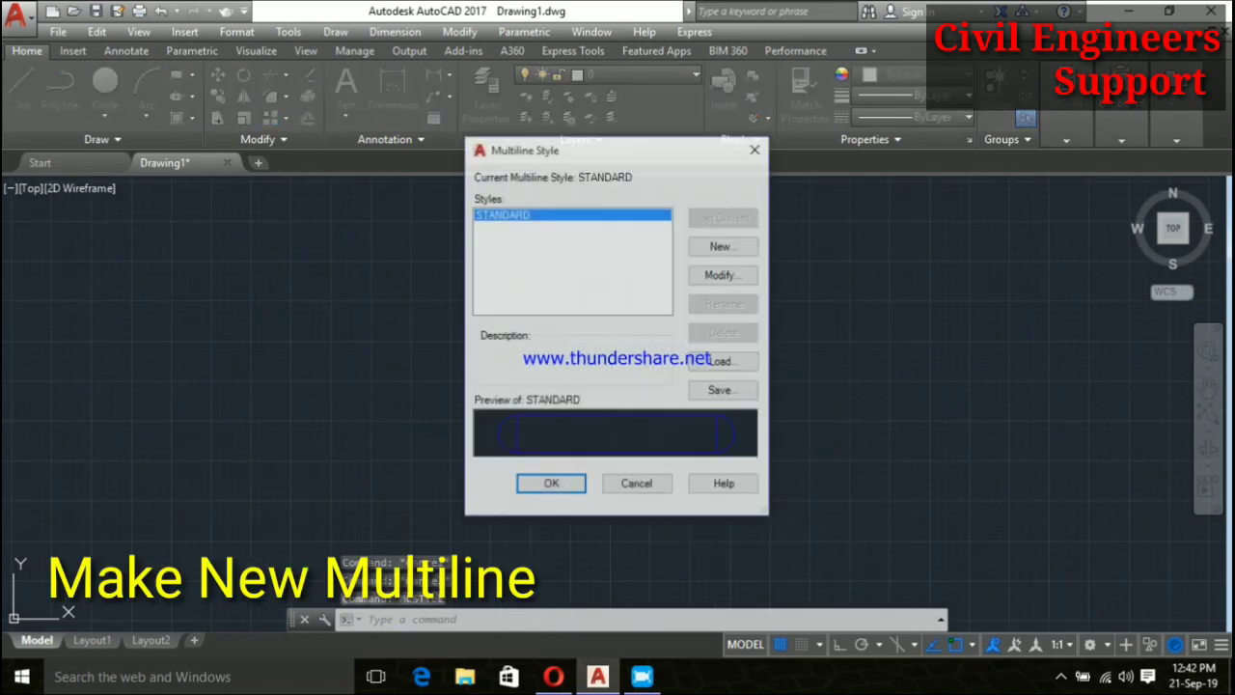
key("Return")
type("road")
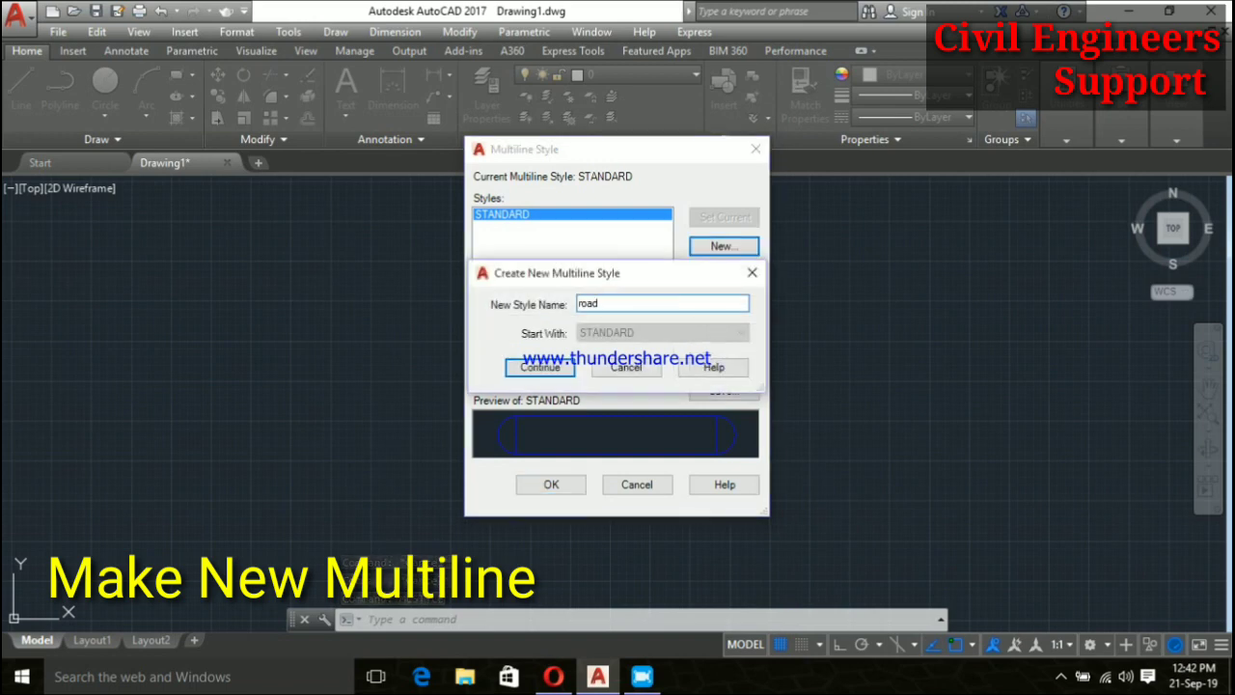
key("Return")
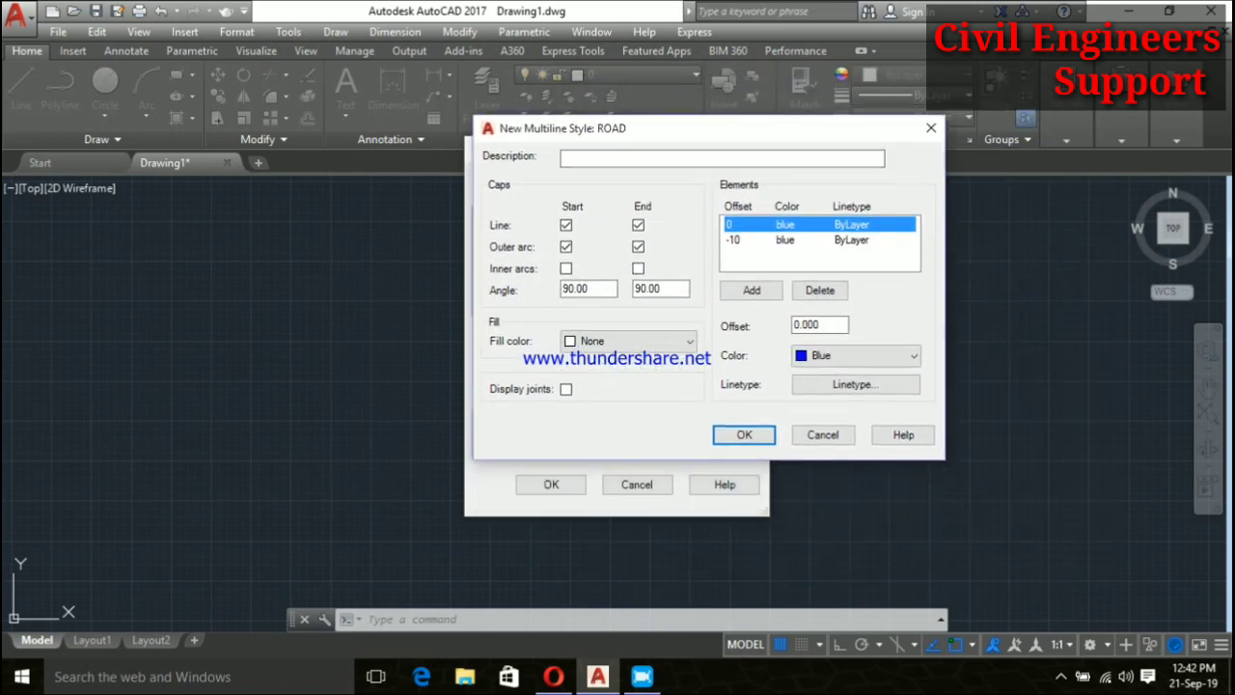
Add a red element at offset -5 to the ROAD style
left_click(752, 289)
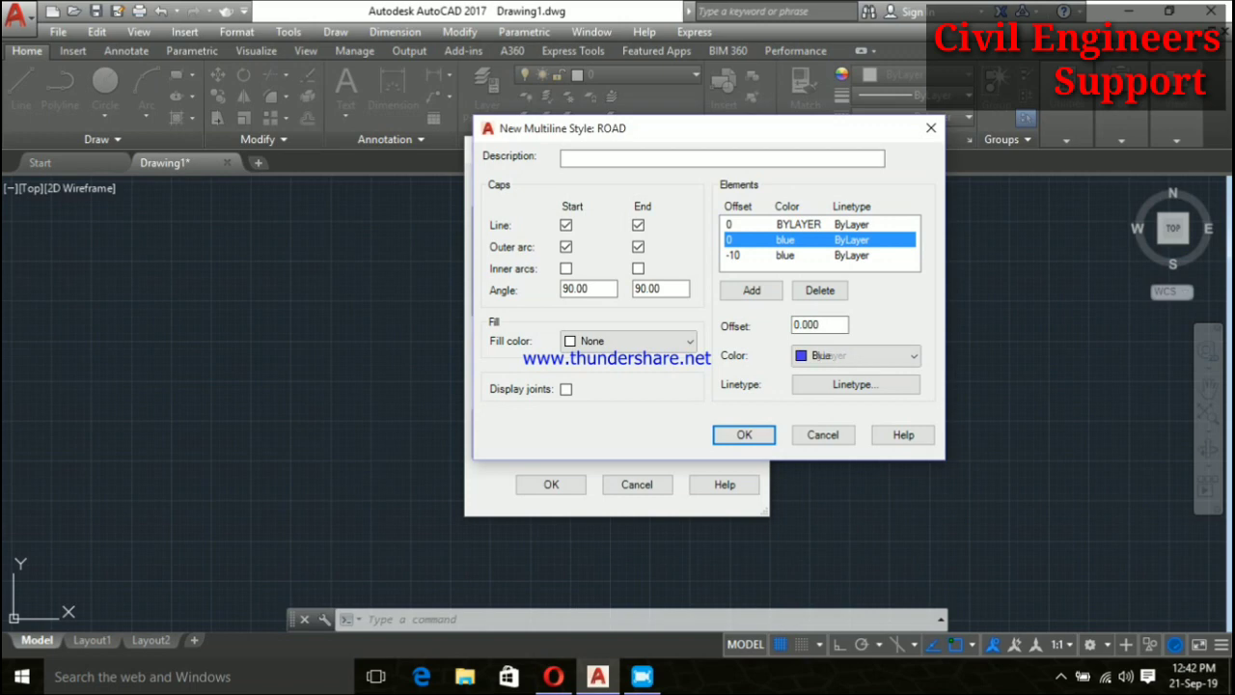
left_click(820, 324)
type("-5")
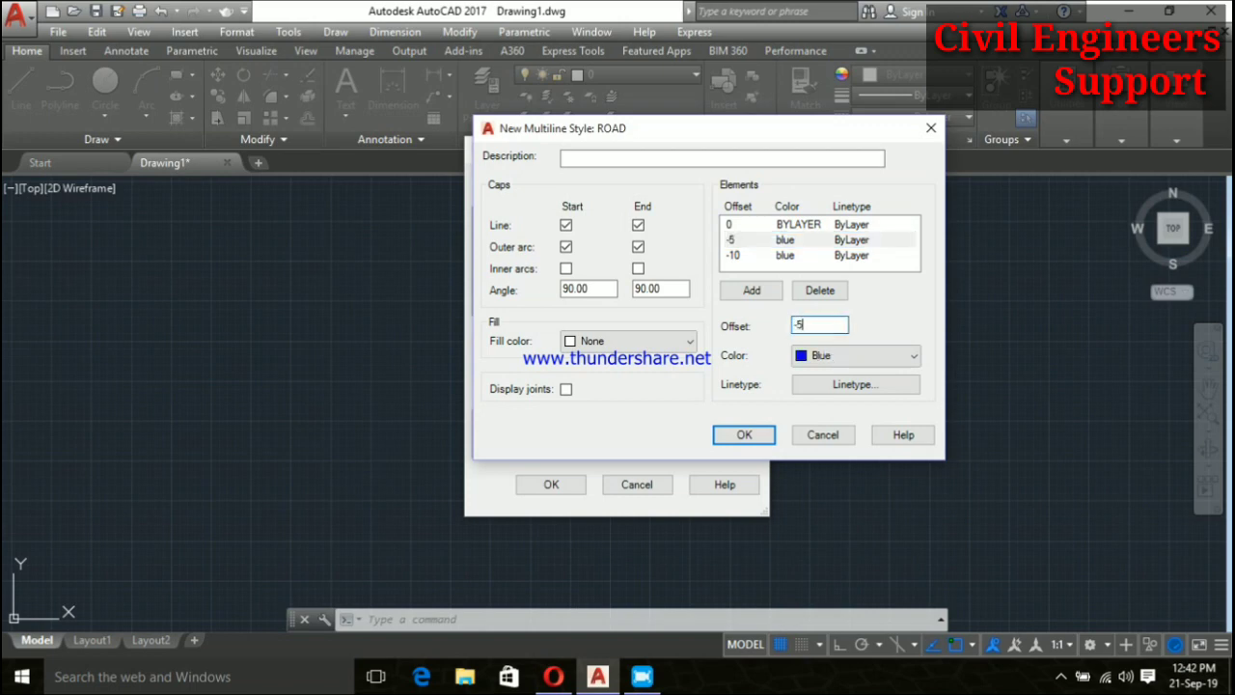
key("Tab")
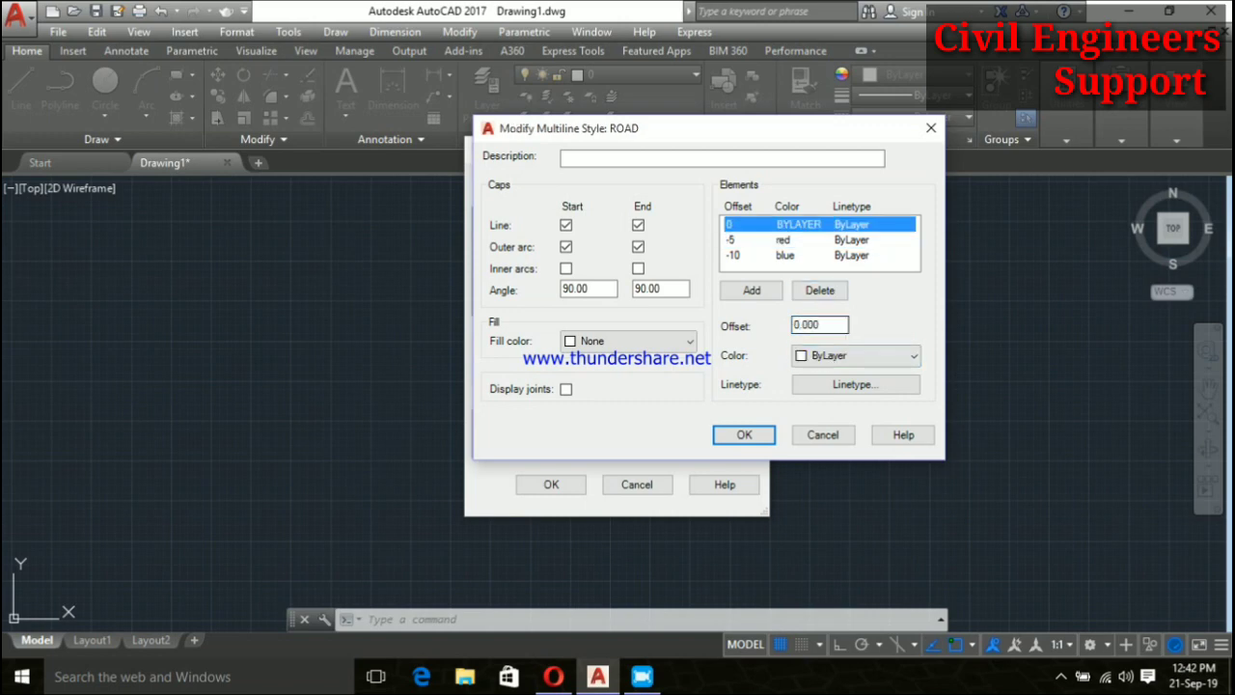
left_click(912, 355)
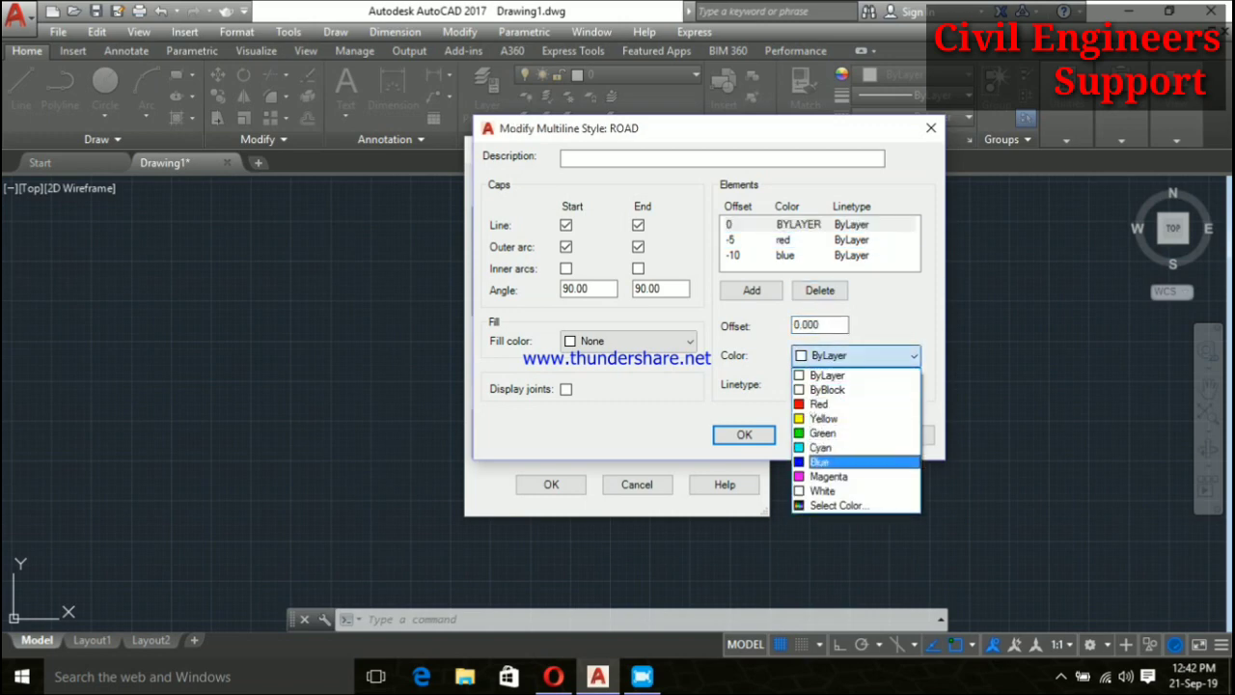
left_click(827, 374)
Make the 0 offset element blue, review the elements, and confirm ROAD
left_click(799, 224)
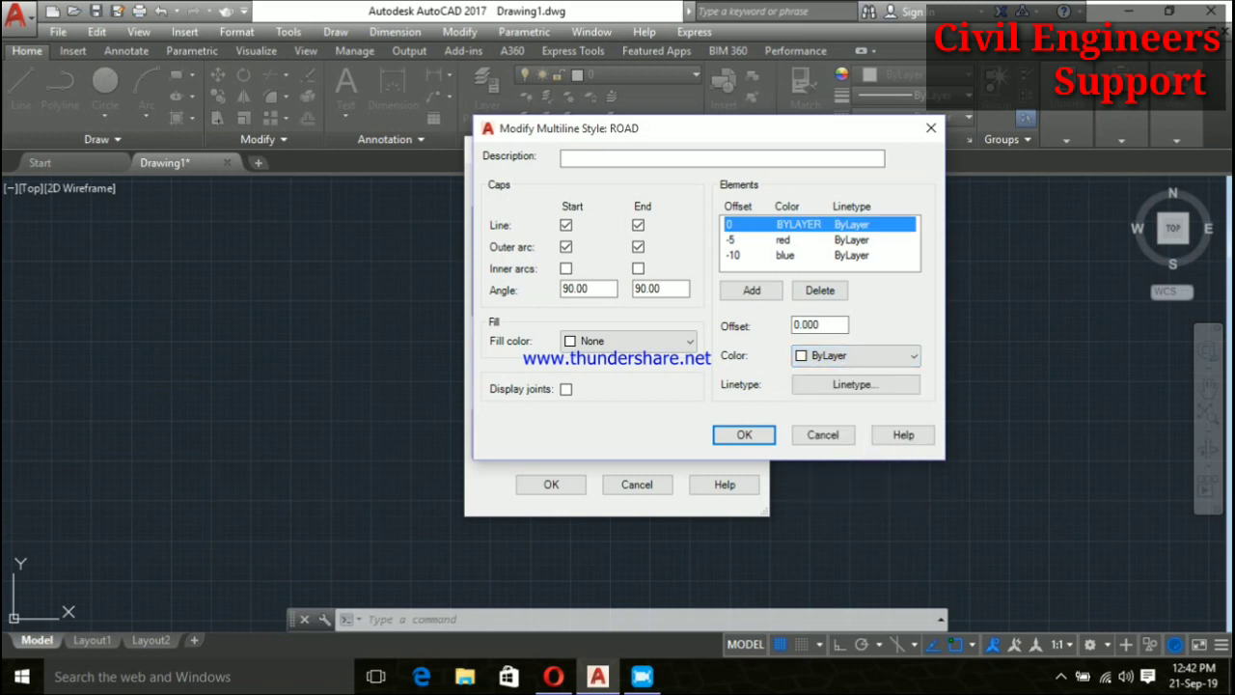
left_click(913, 355)
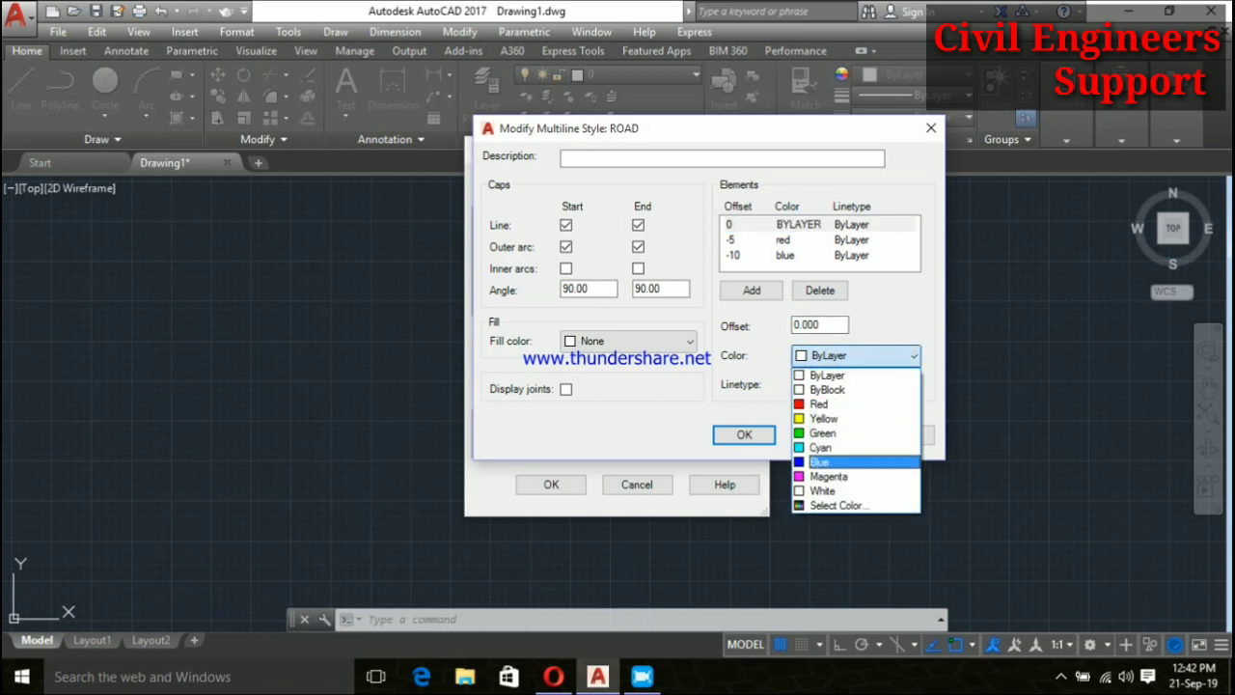
left_click(827, 464)
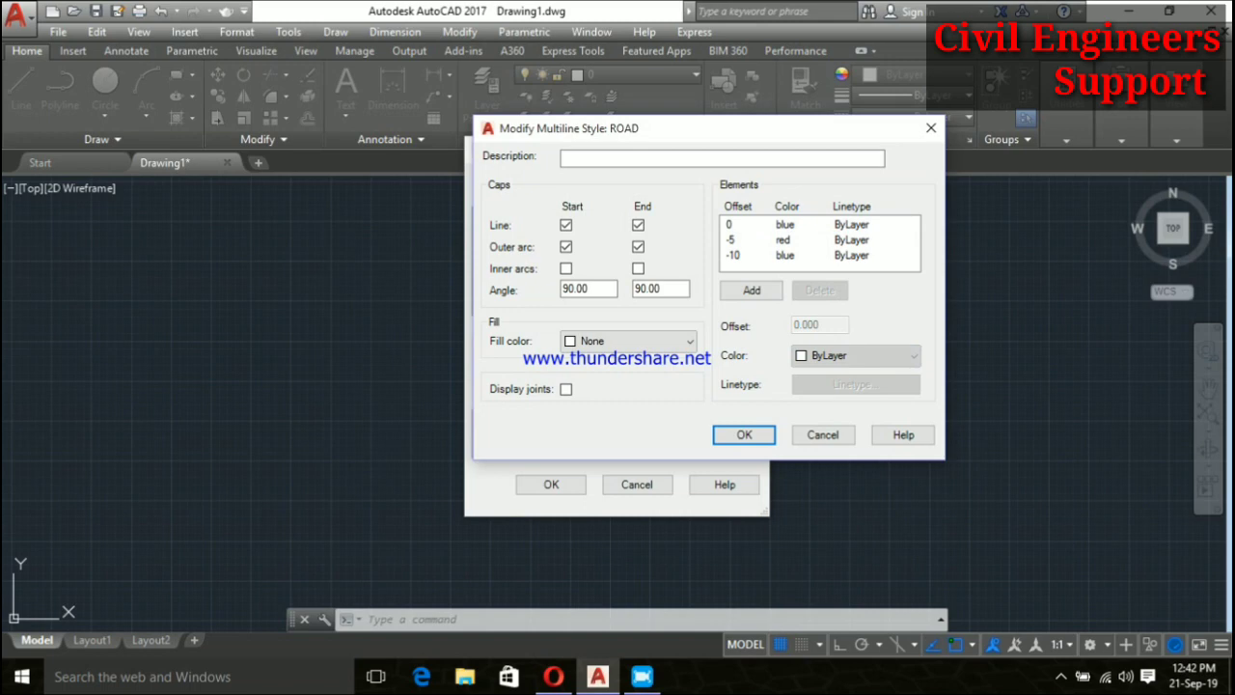
left_click(762, 255)
left_click(763, 239)
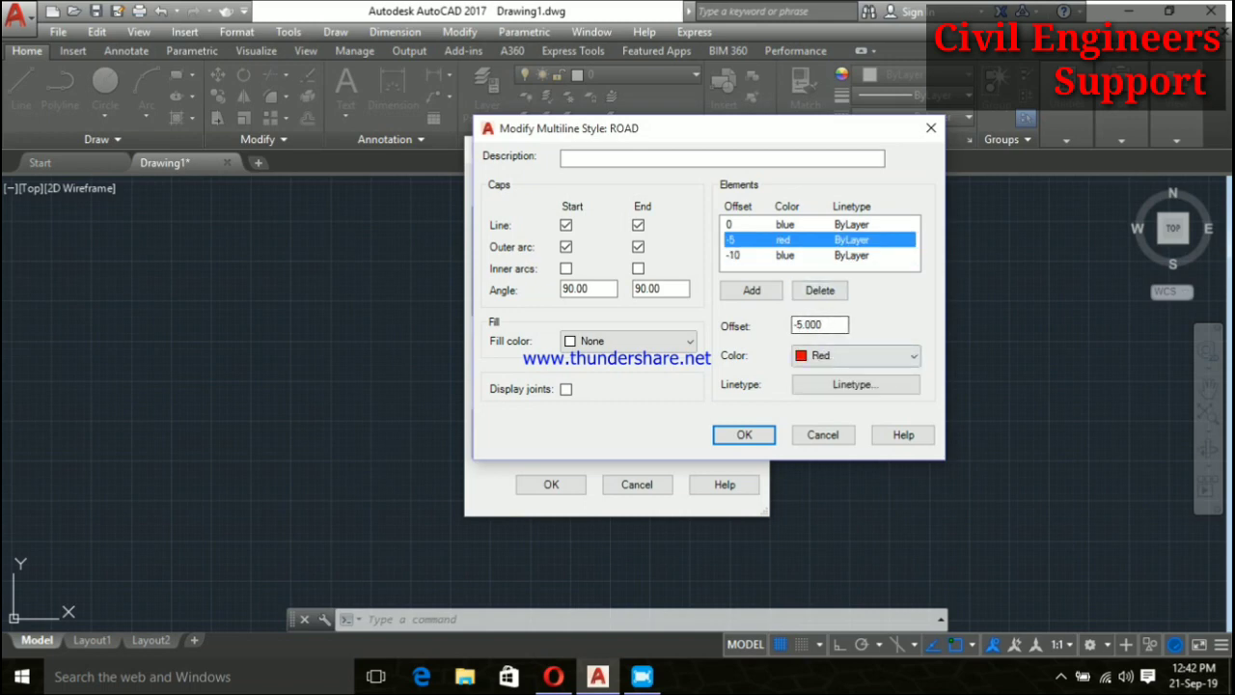
left_click(744, 435)
Set ROAD as current, switch back to STANDARD, and close the style manager
left_click(725, 217)
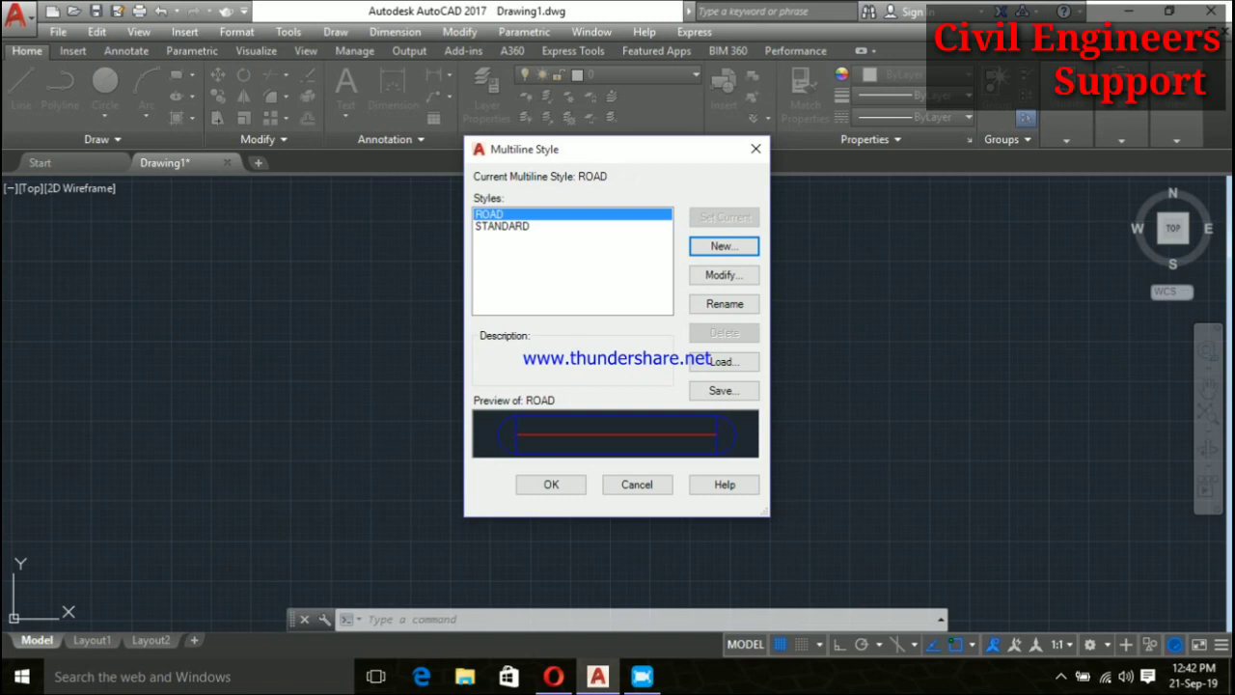
left_click(502, 226)
left_click(724, 217)
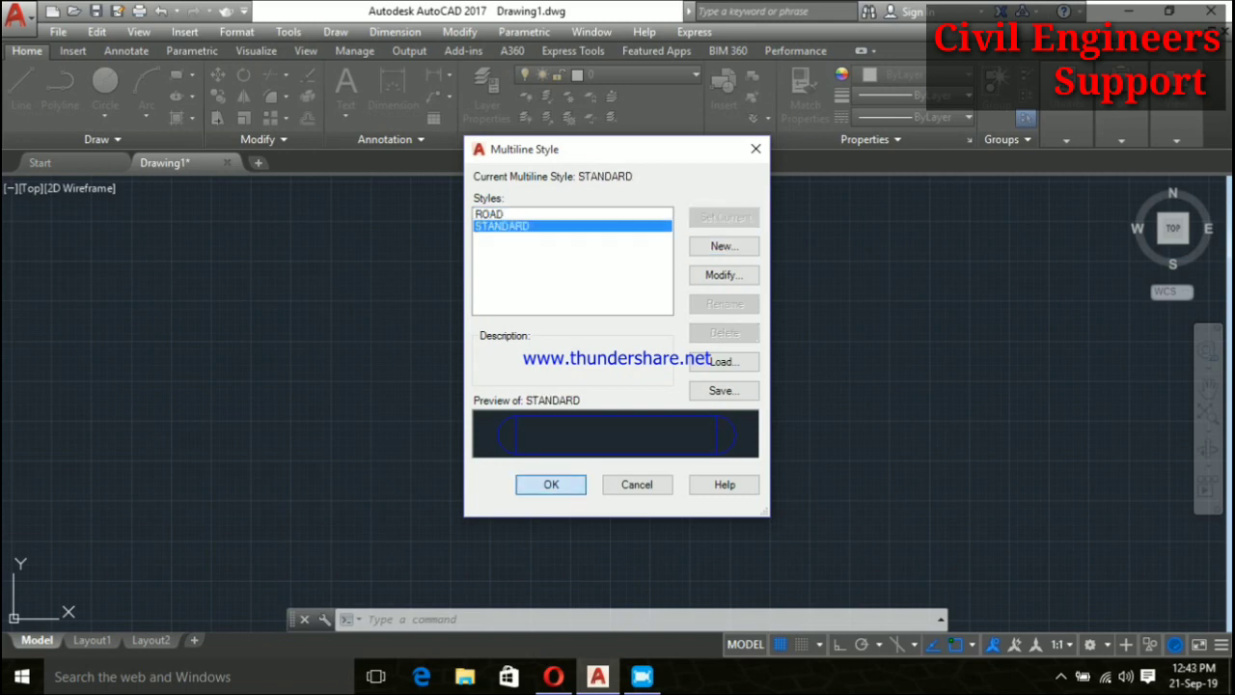
left_click(551, 484)
type("l")
key("Return")
left_click(697, 619)
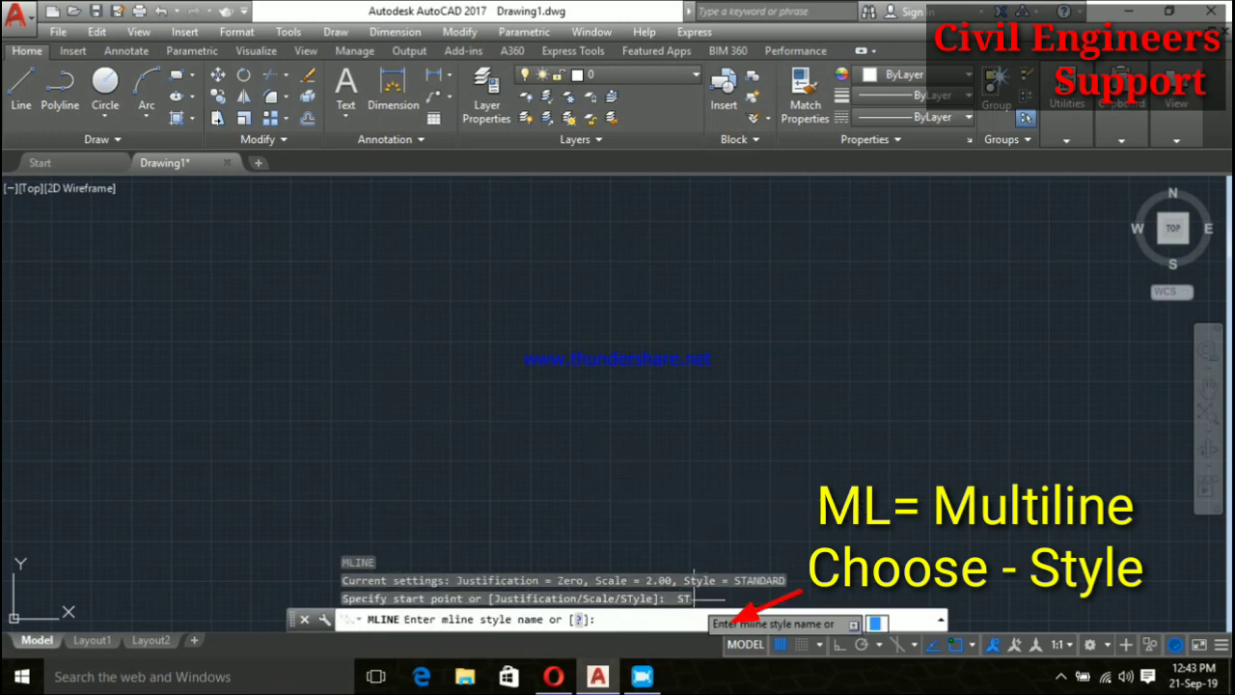
Switch MLINE to the ROAD style and draw a five-vertex road figure
type("oad")
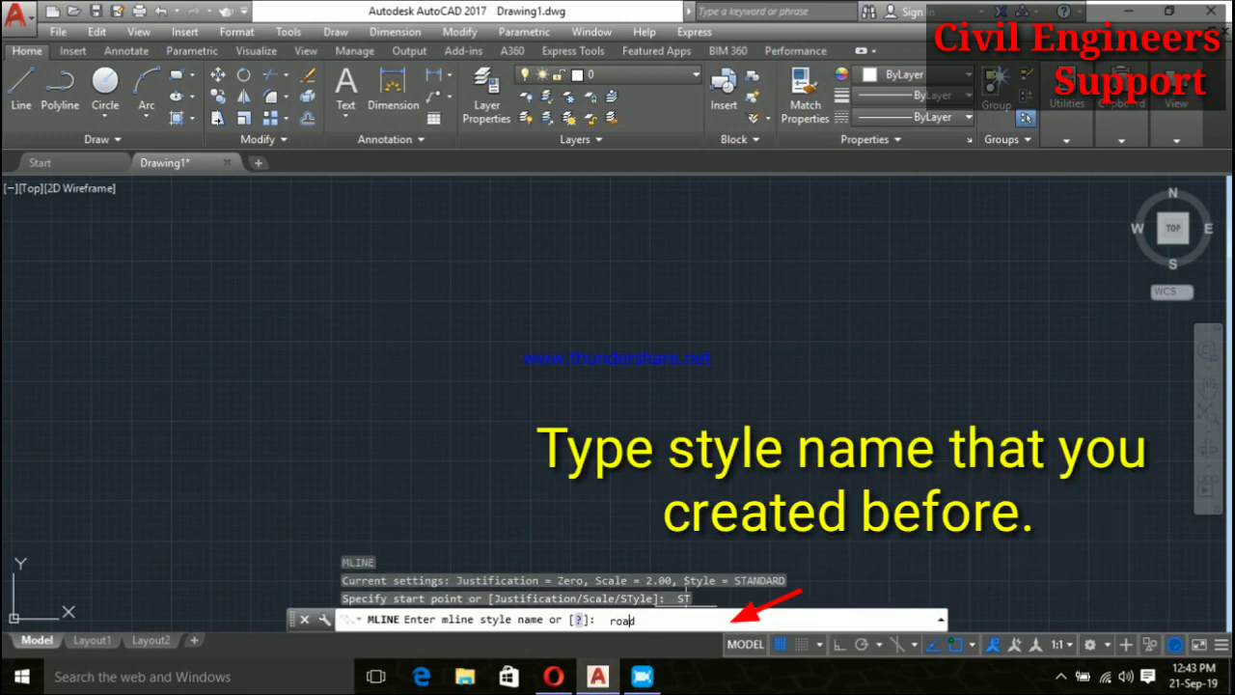
key("Return")
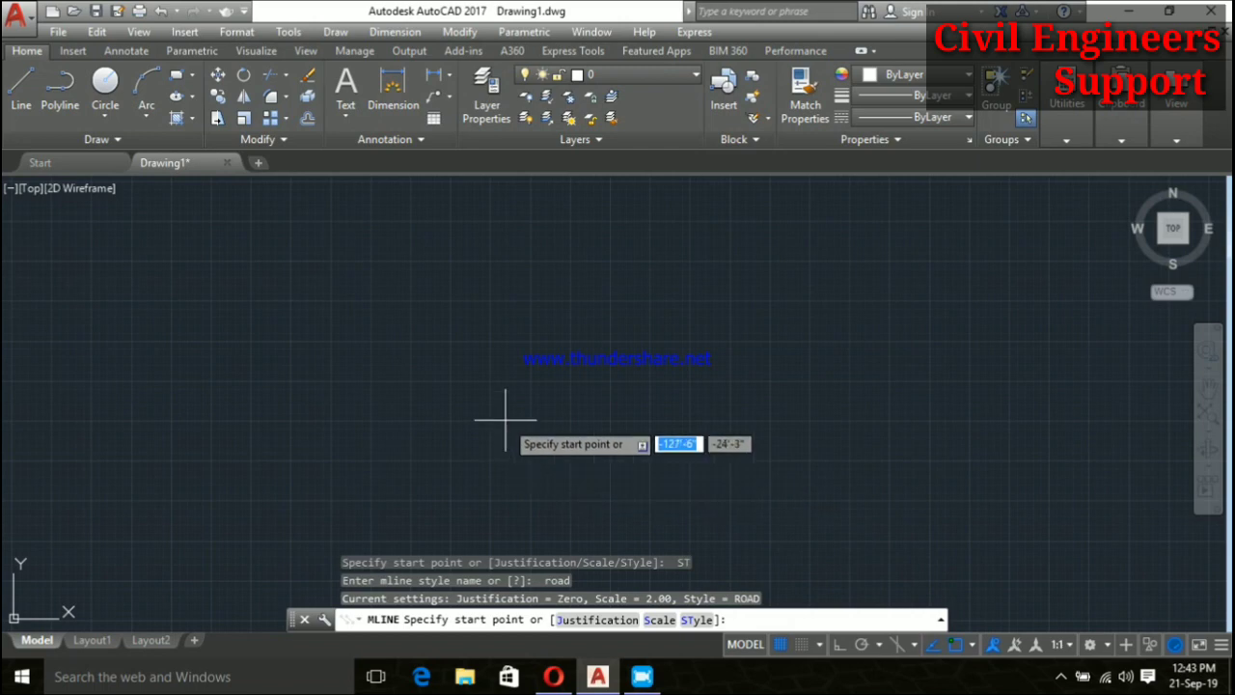
left_click(374, 417)
left_click(662, 259)
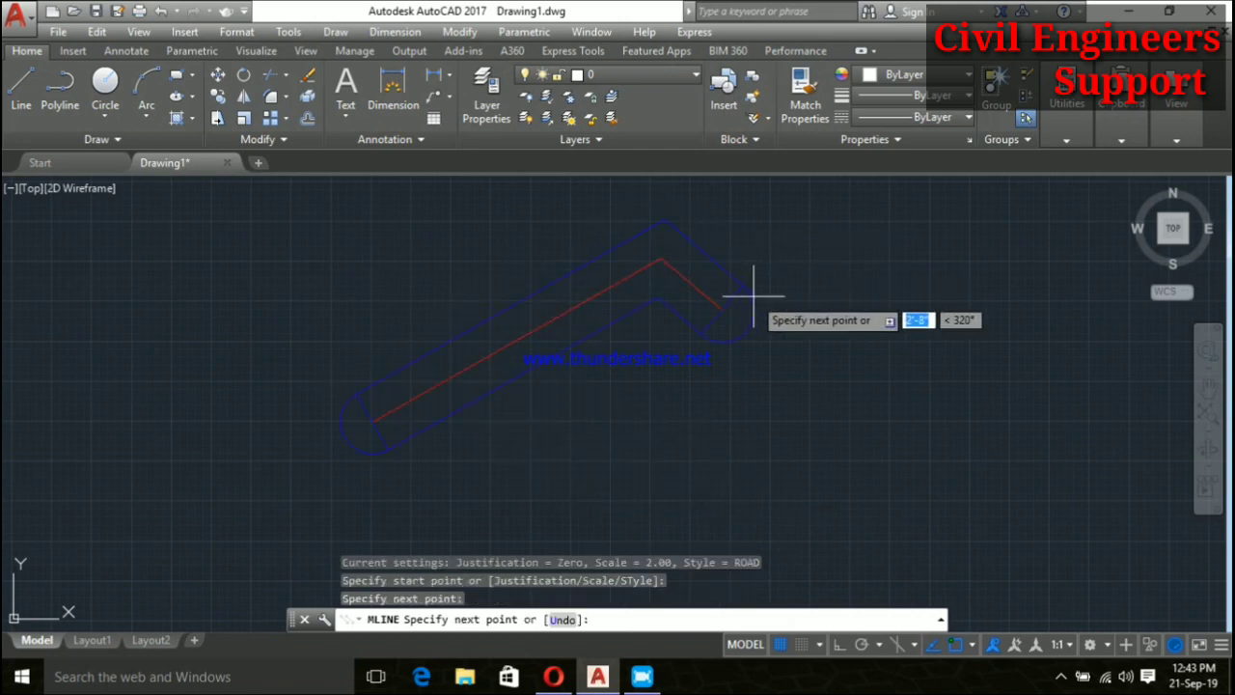
left_click(849, 391)
left_click(639, 492)
left_click(459, 304)
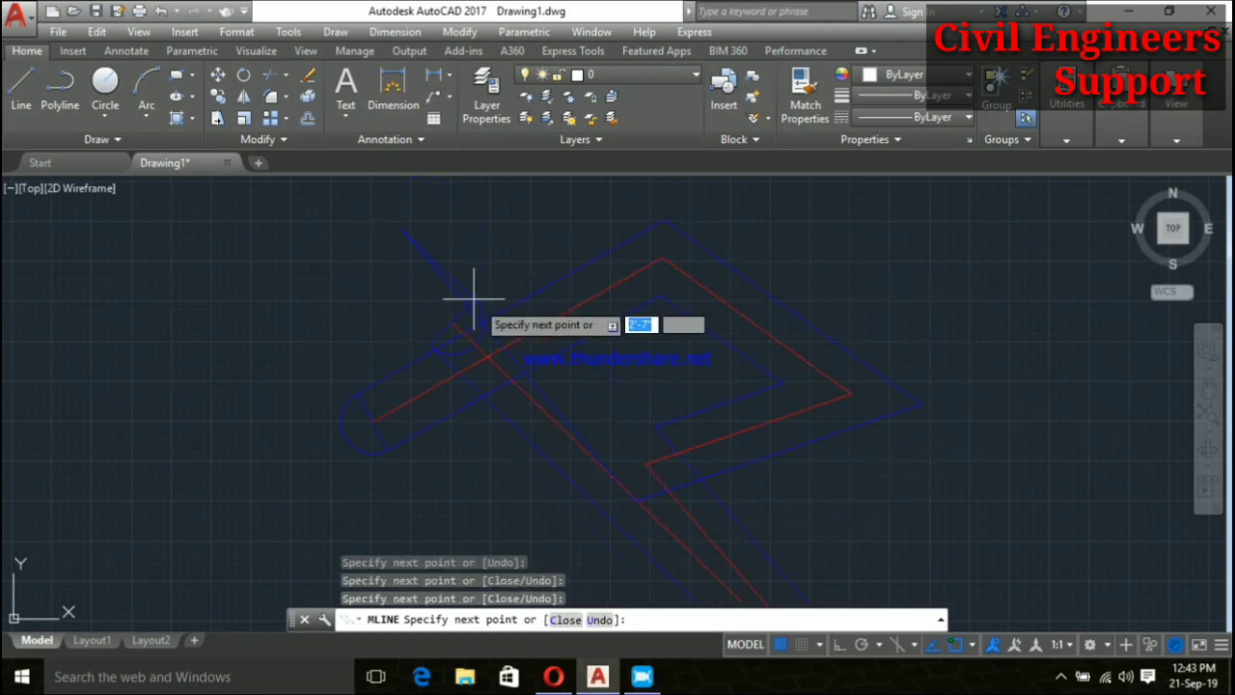
key("Escape")
Erase the old road figure with a crossing window
scroll(521, 357, "up", 3)
scroll(516, 367, "up", 1)
scroll(540, 391, "down", 3)
scroll(565, 419, "down", 3)
left_click(825, 499)
left_click(662, 344)
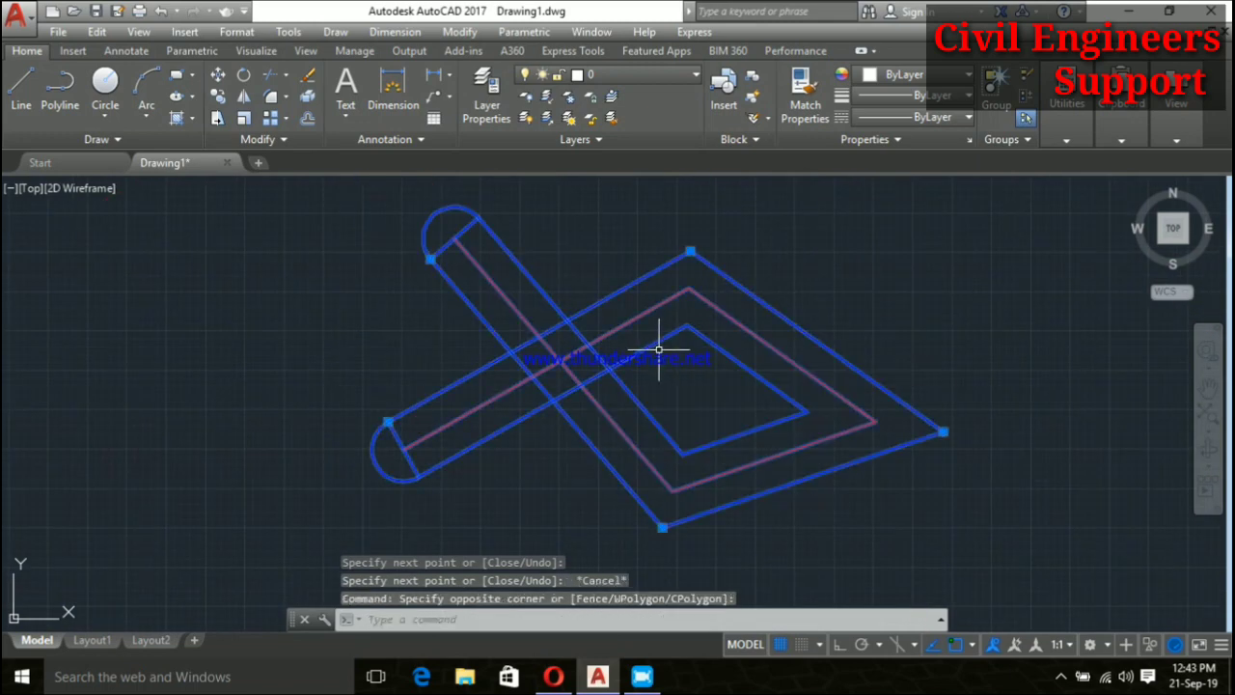
key("Delete")
With Ortho on, draw a vertical ROAD multiline and a horizontal one crossing it
type("ml")
key("Return")
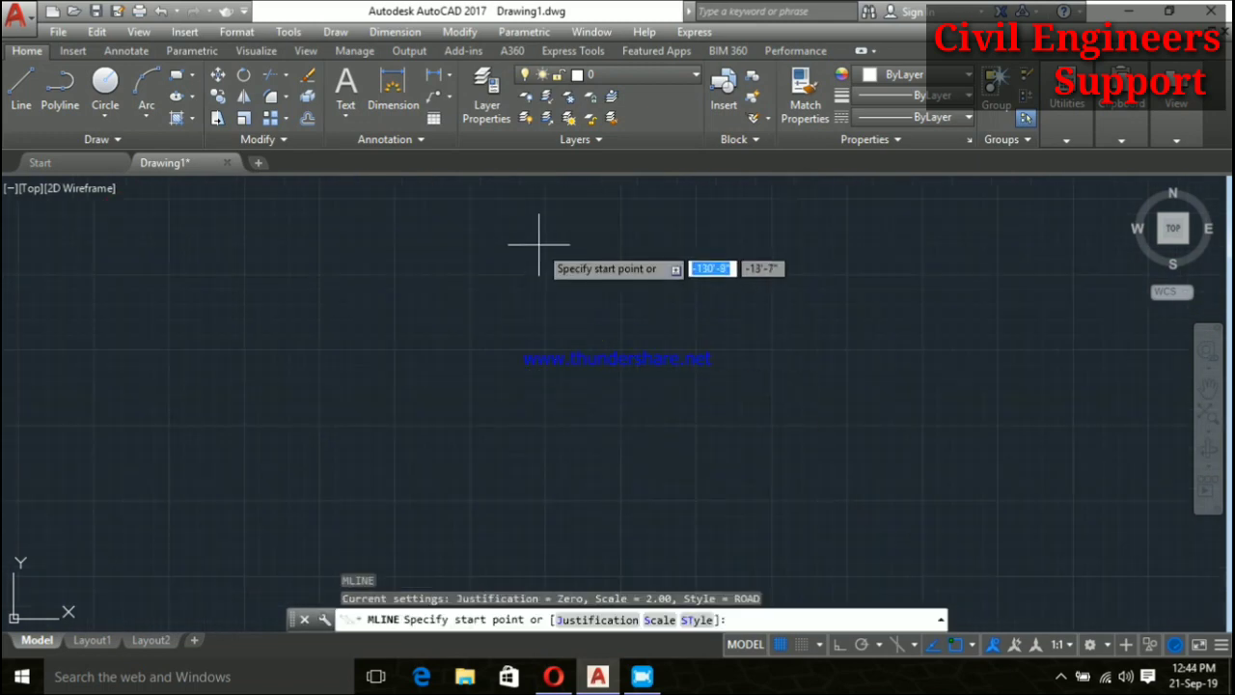
left_click(526, 243)
key("F8")
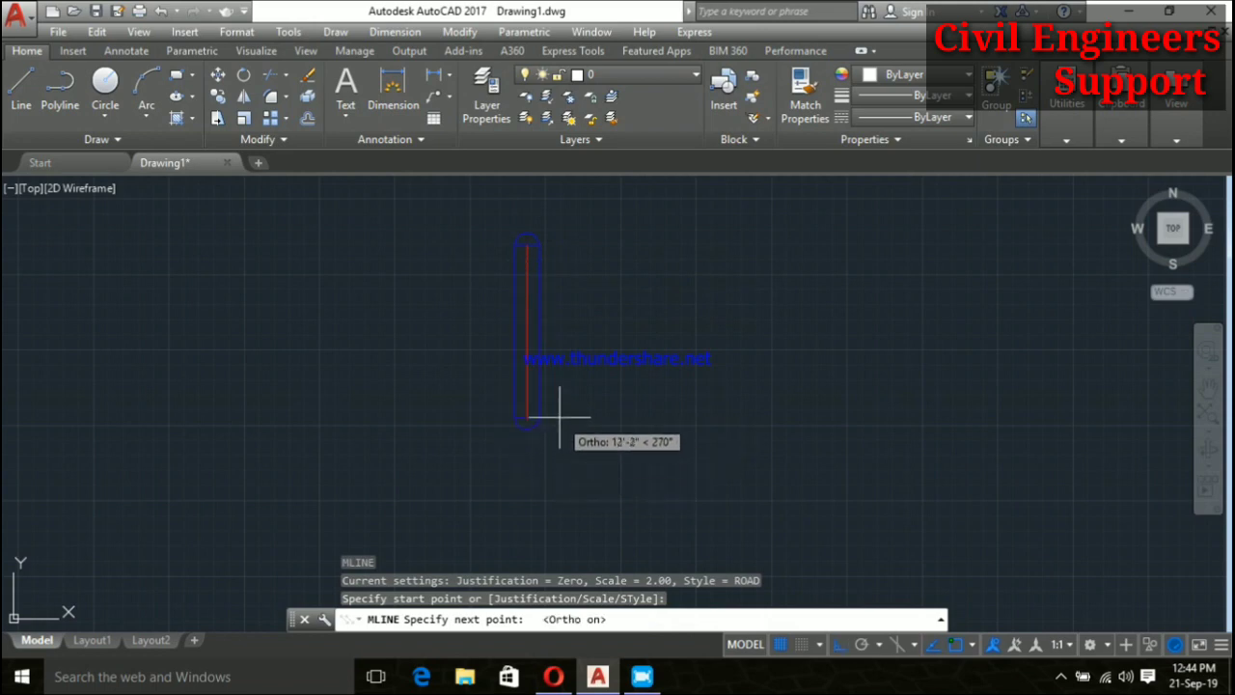
left_click(579, 417)
key("Return")
key("Return")
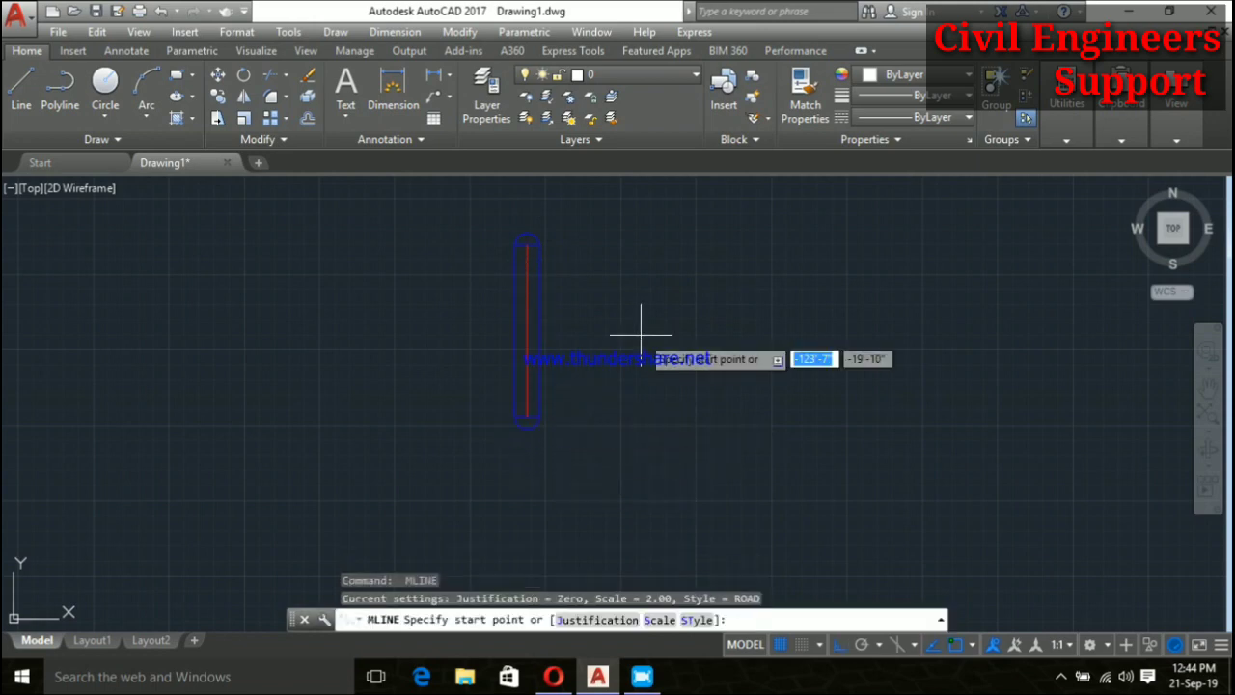
left_click(640, 331)
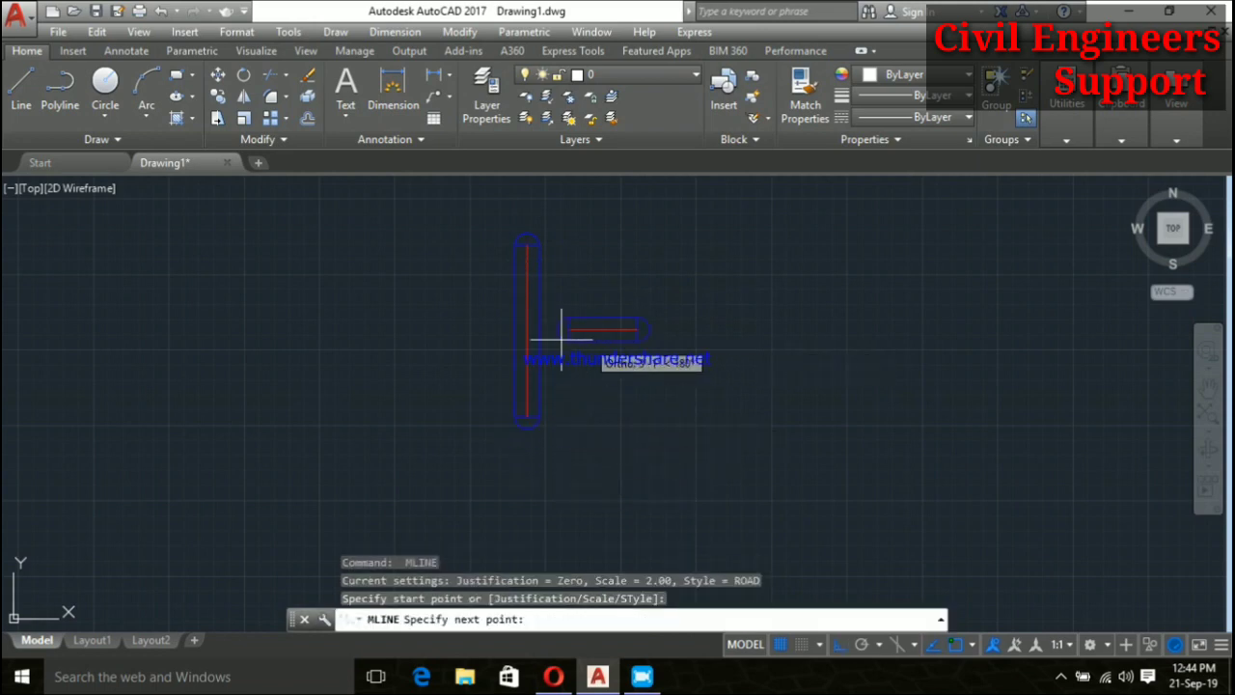
left_click(422, 330)
key("Return")
Double-click the roads to bring up the Multiline Edit Tools
scroll(435, 331, "up", 3)
scroll(490, 317, "up", 2)
scroll(524, 441, "down", 2)
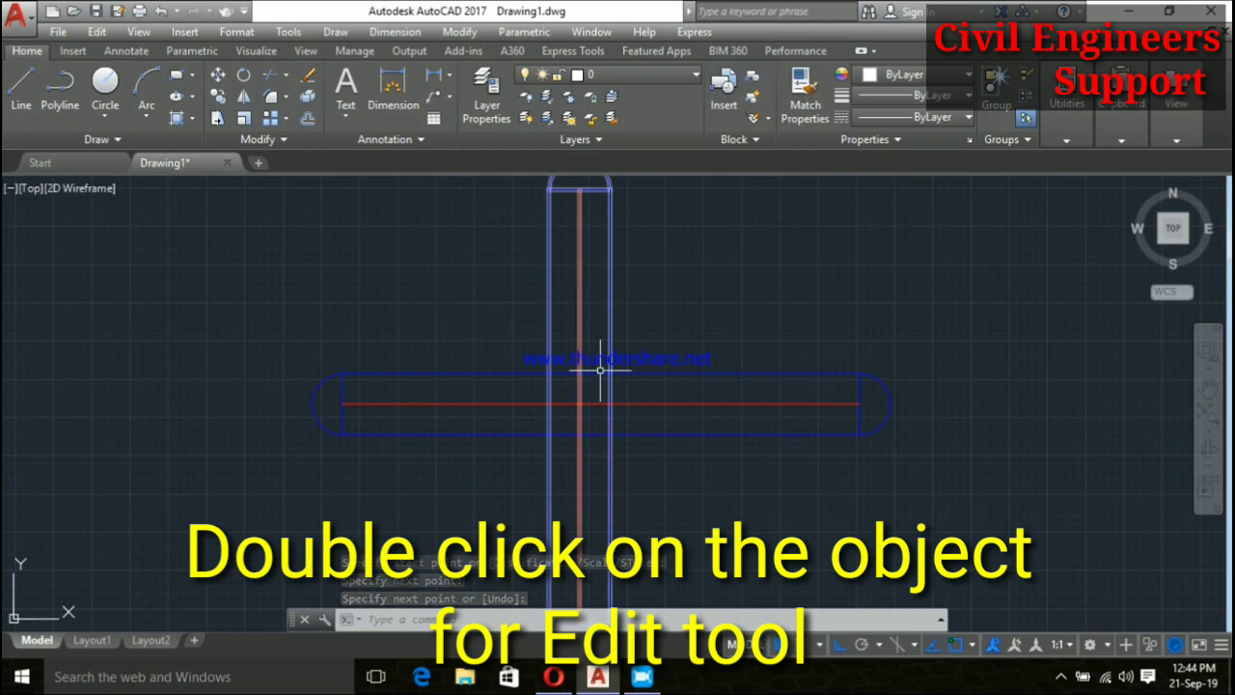
double_click(663, 376)
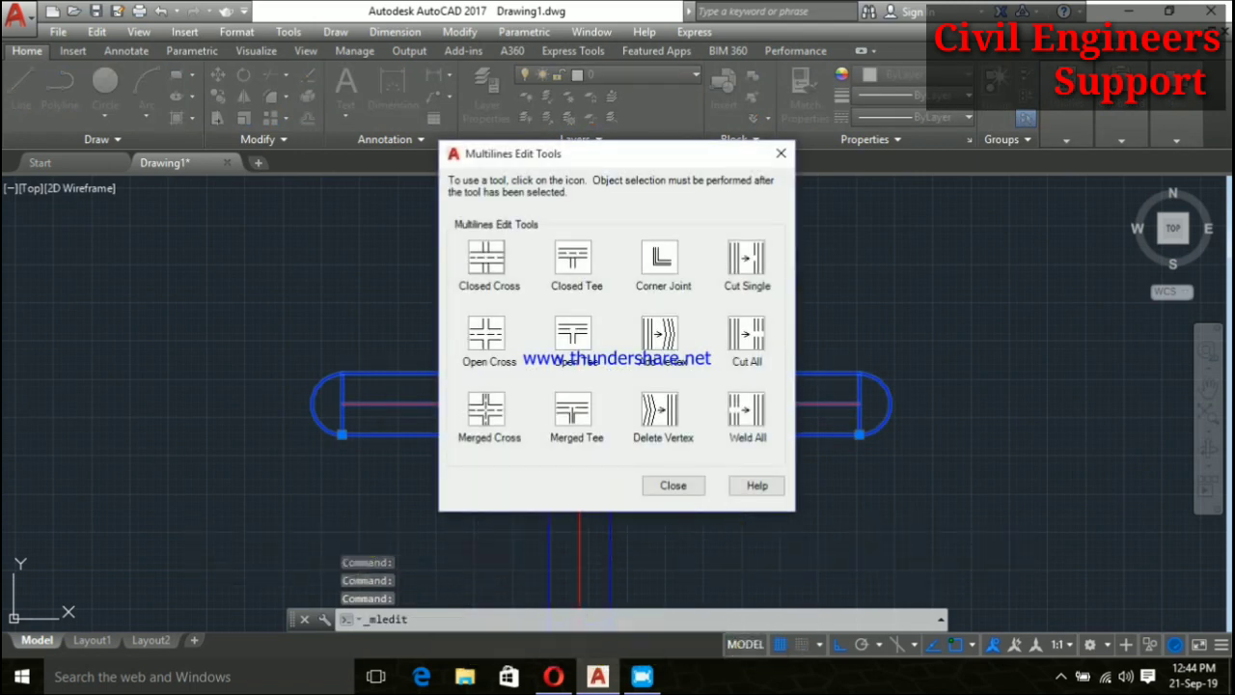
left_click(488, 257)
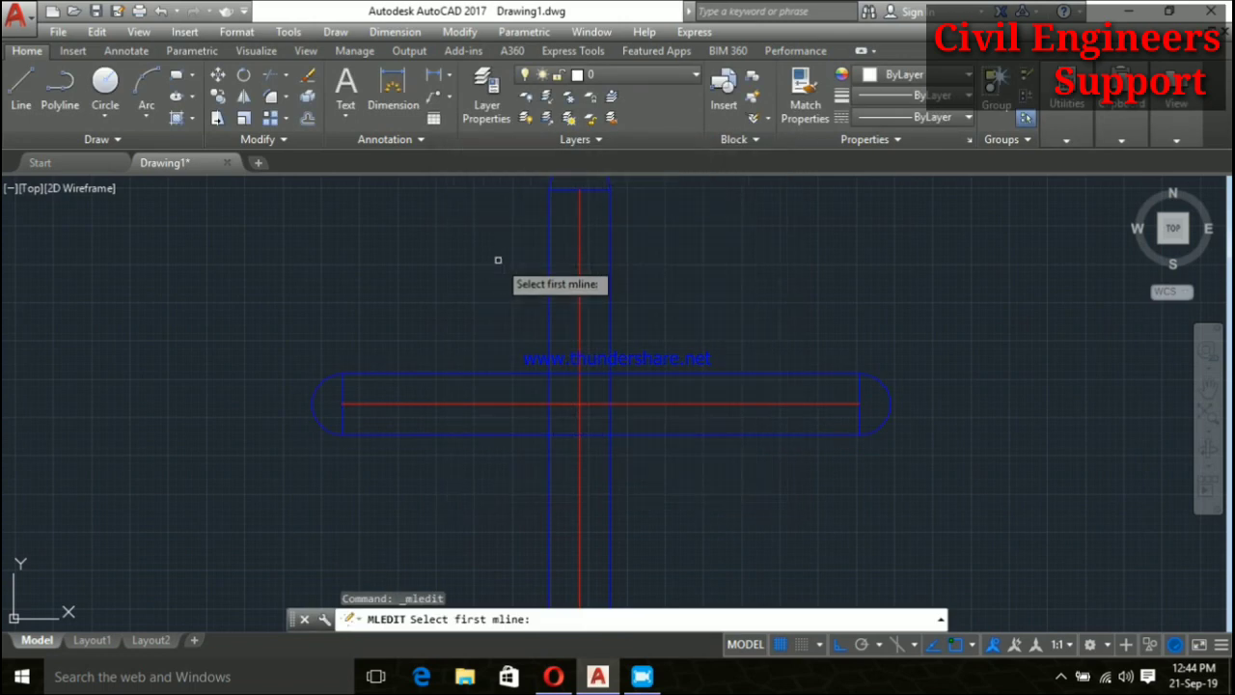
left_click(674, 374)
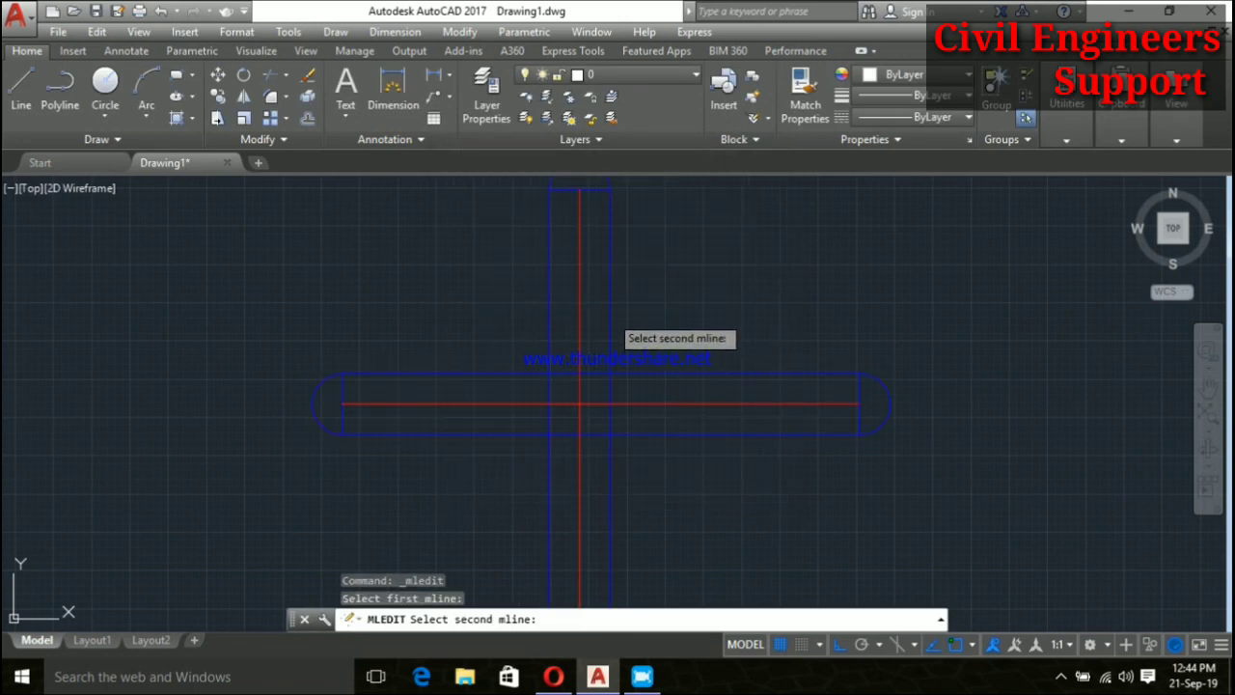
left_click(610, 311)
scroll(618, 338, "down", 3)
scroll(637, 358, "down", 2)
scroll(598, 443, "up", 2)
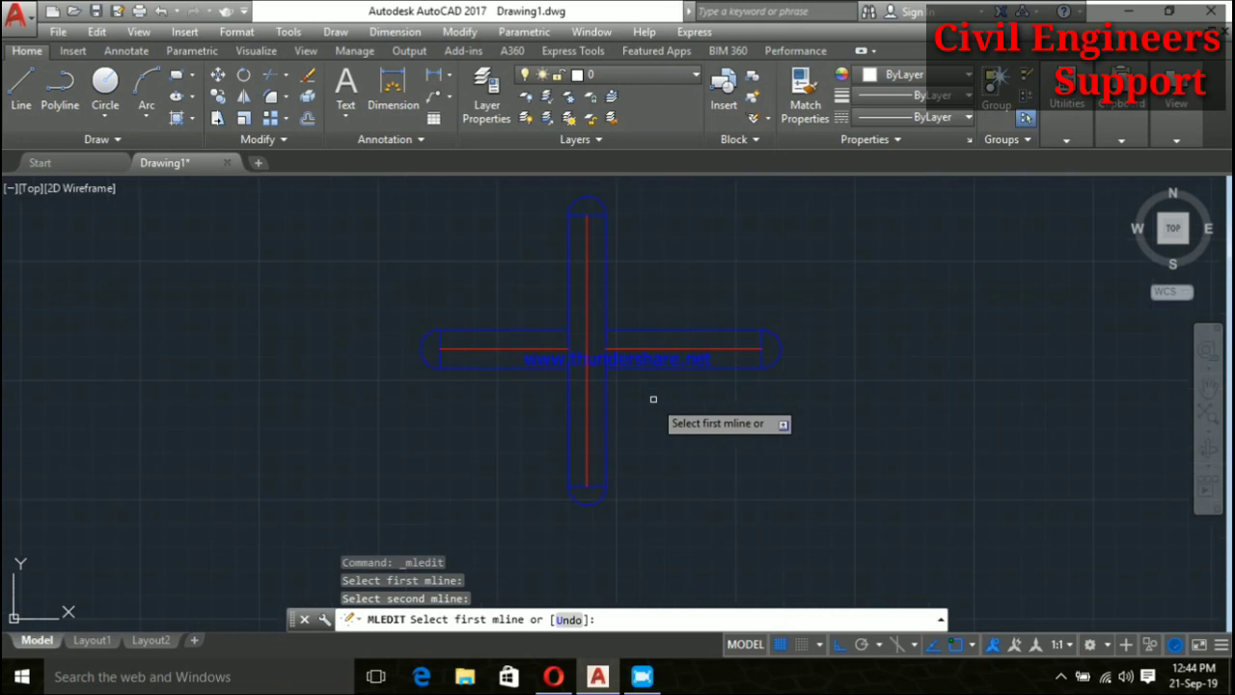
scroll(654, 401, "up", 2)
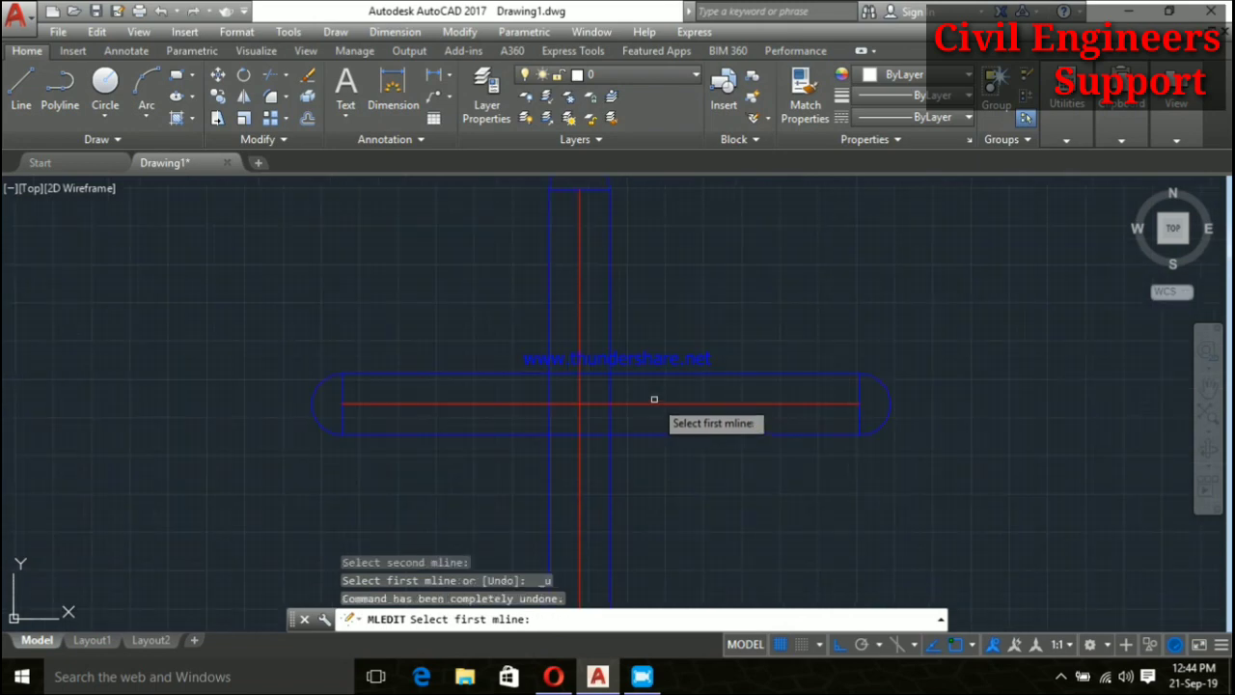
key("Escape")
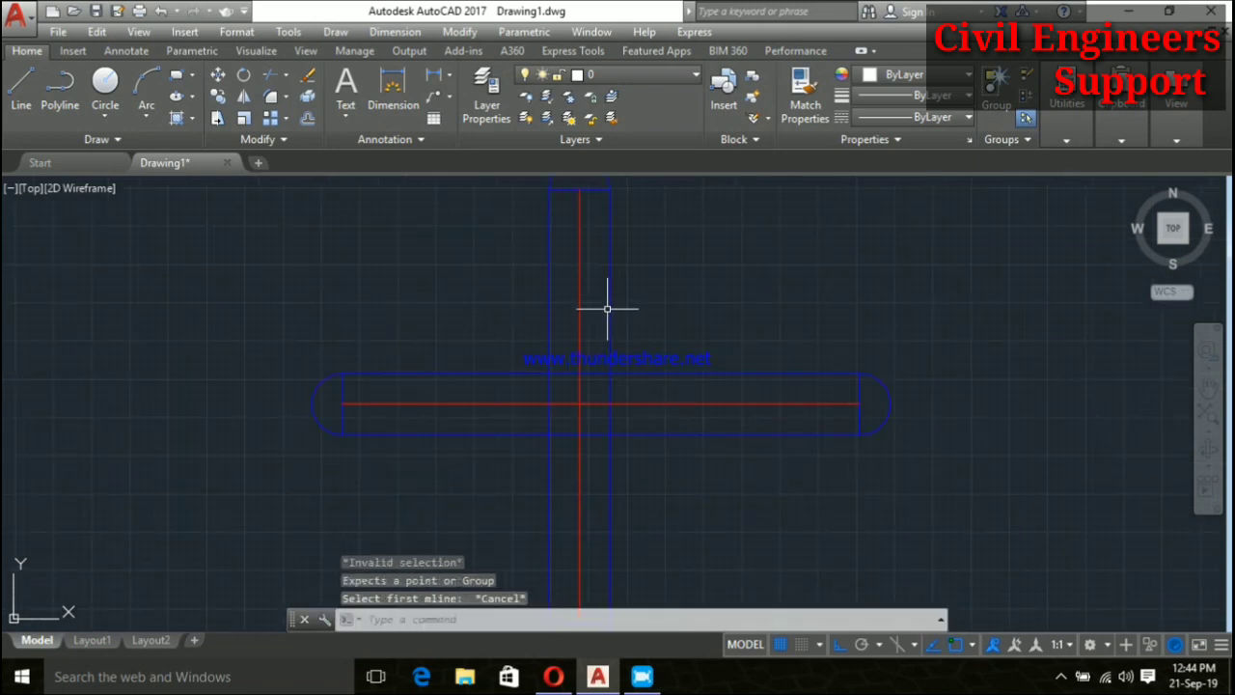
key("Return")
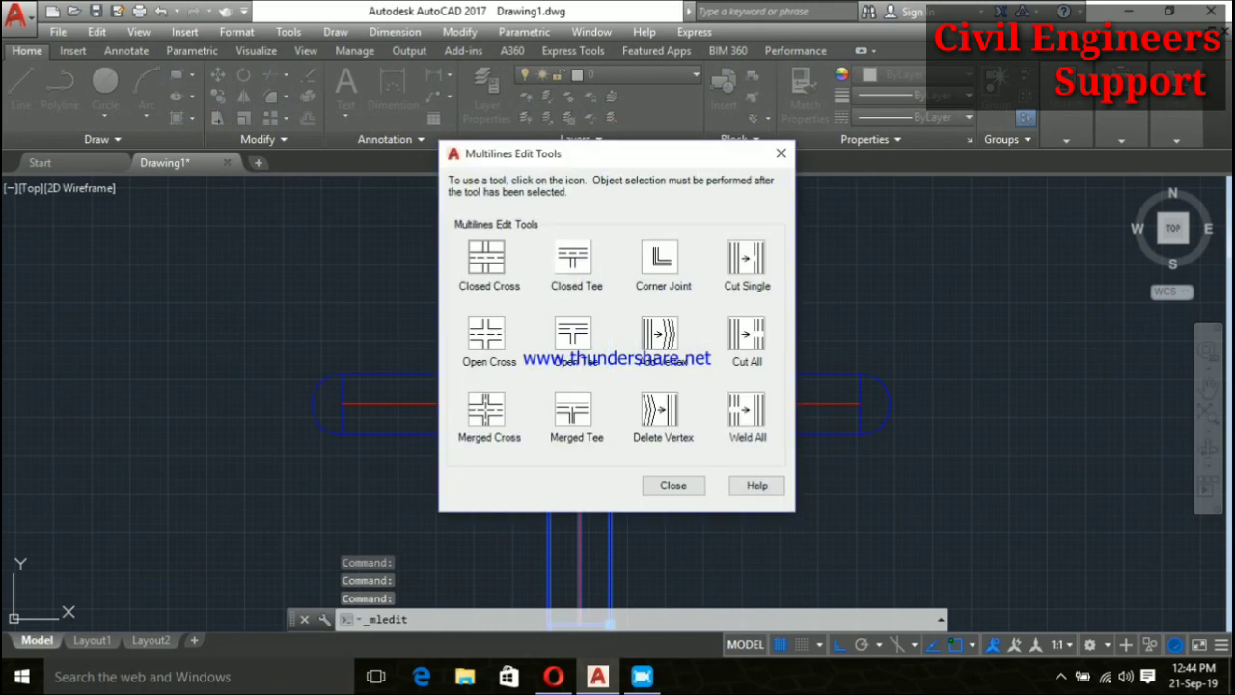
left_click(573, 257)
left_click(605, 310)
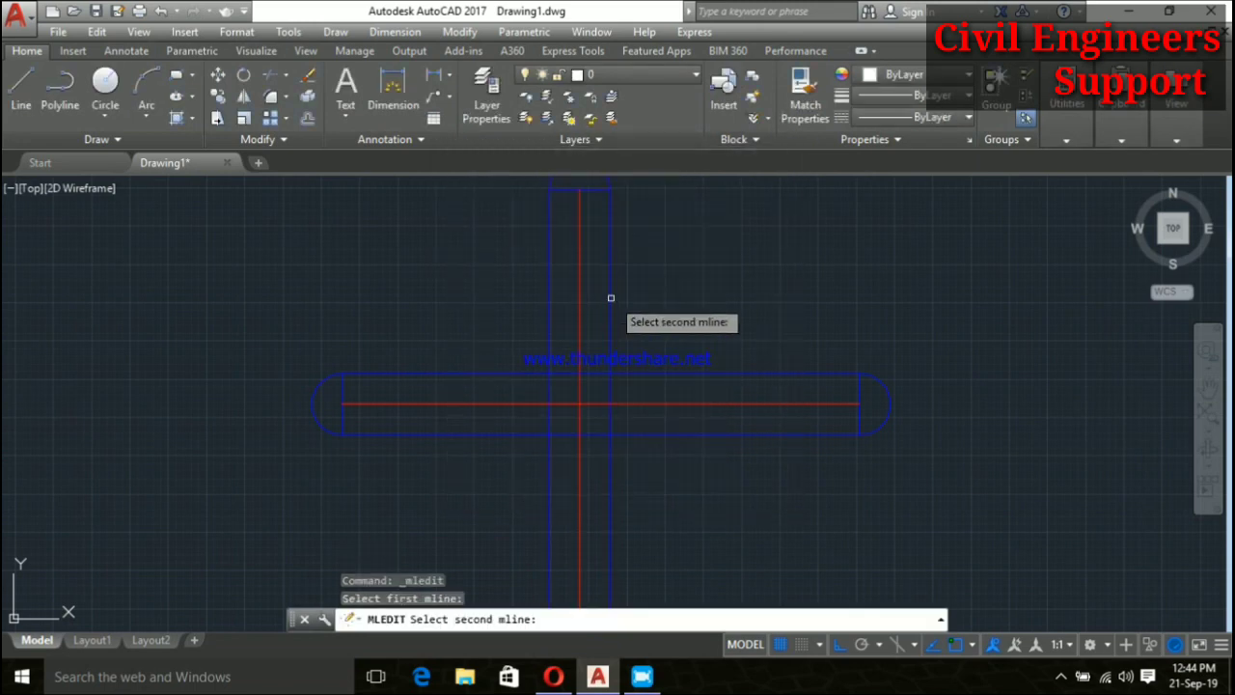
left_click(675, 369)
scroll(668, 473, "down", 2)
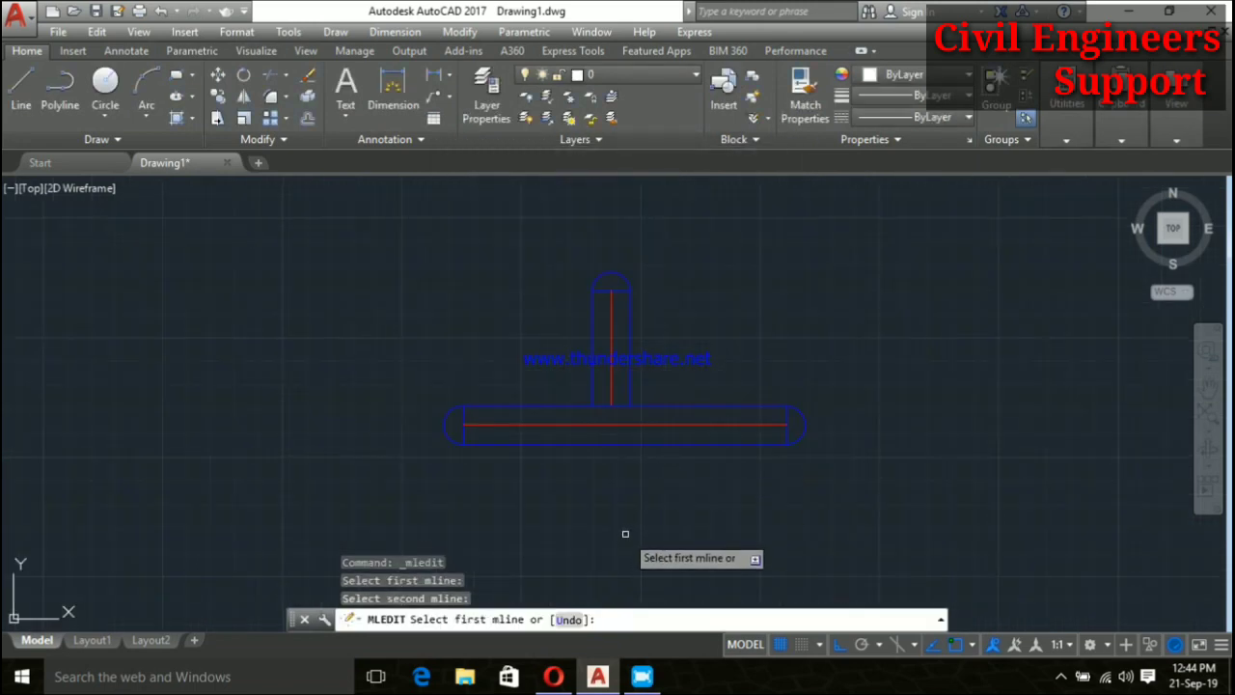
key("Escape")
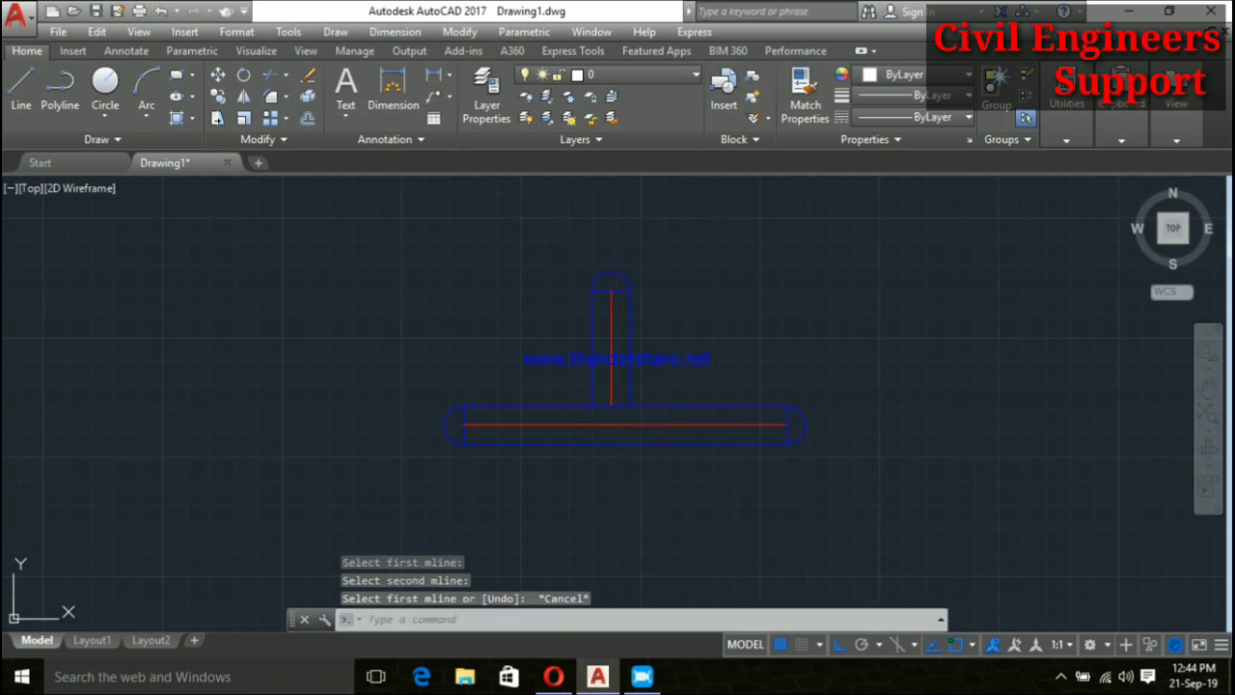
key("ctrl+z")
key("ctrl+z")
key("Escape")
left_click(658, 420)
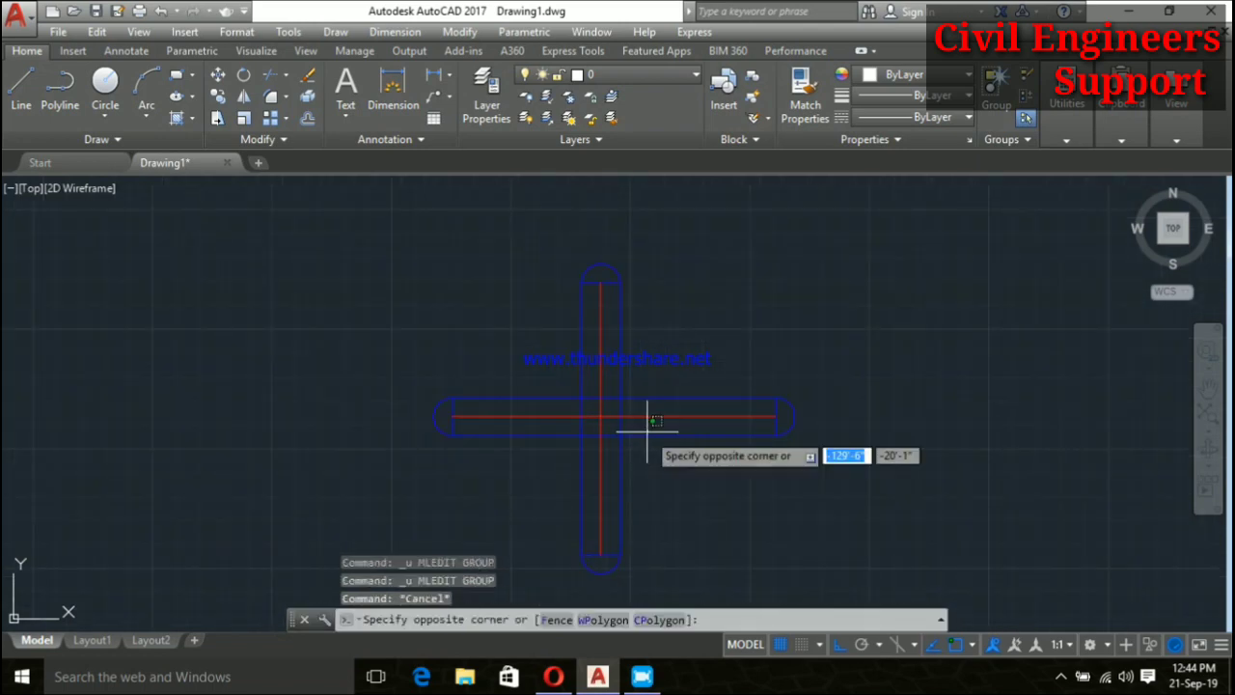
key("Escape")
Try a corner joint on the two roads, then undo it
double_click(646, 429)
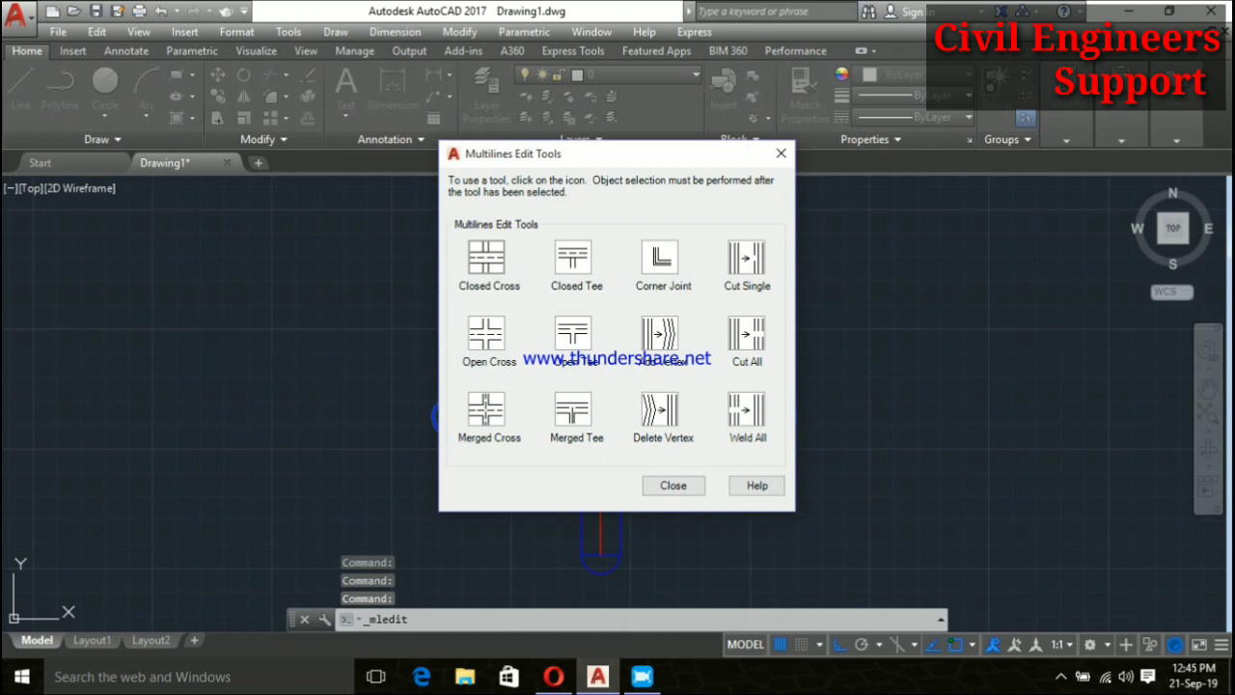
left_click(660, 257)
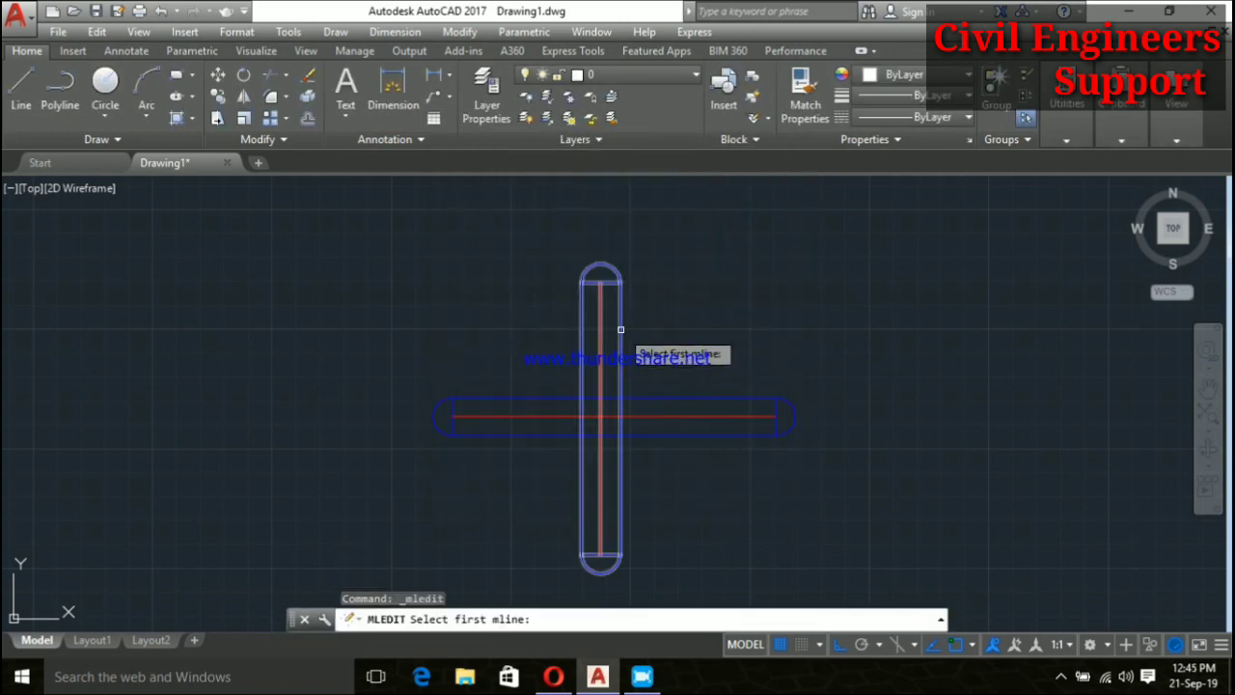
left_click(620, 329)
left_click(654, 396)
scroll(670, 485, "up", 2)
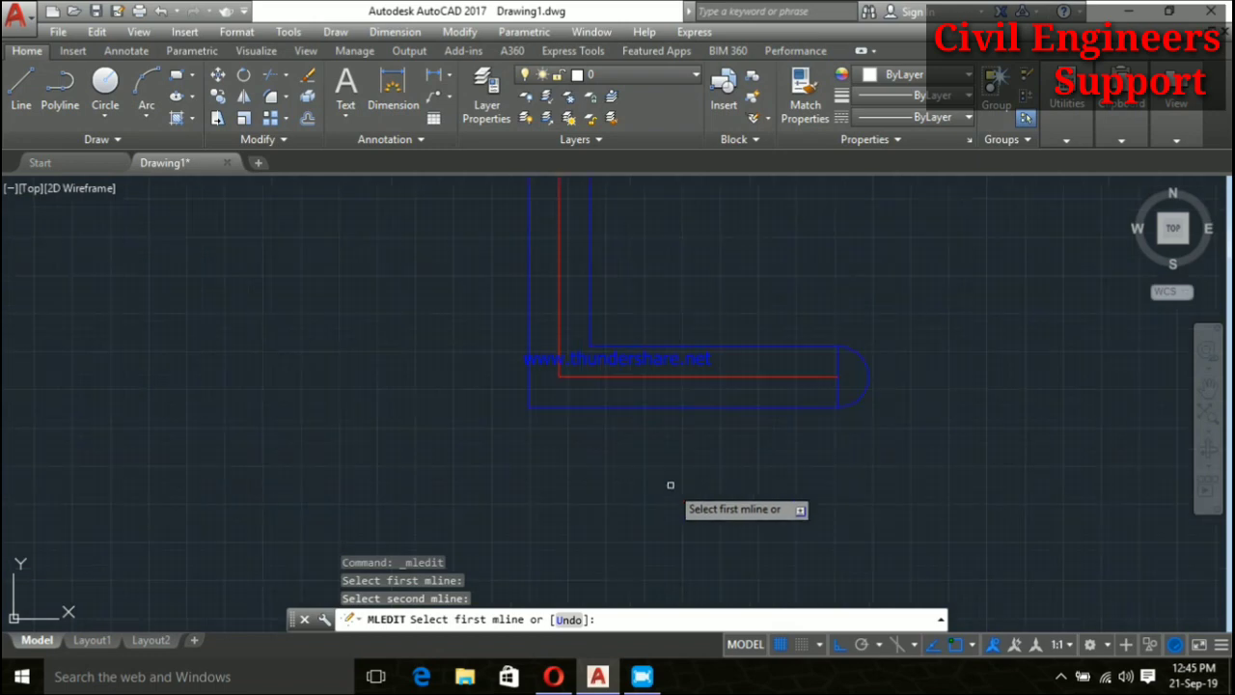
scroll(671, 485, "down", 2)
key("Escape")
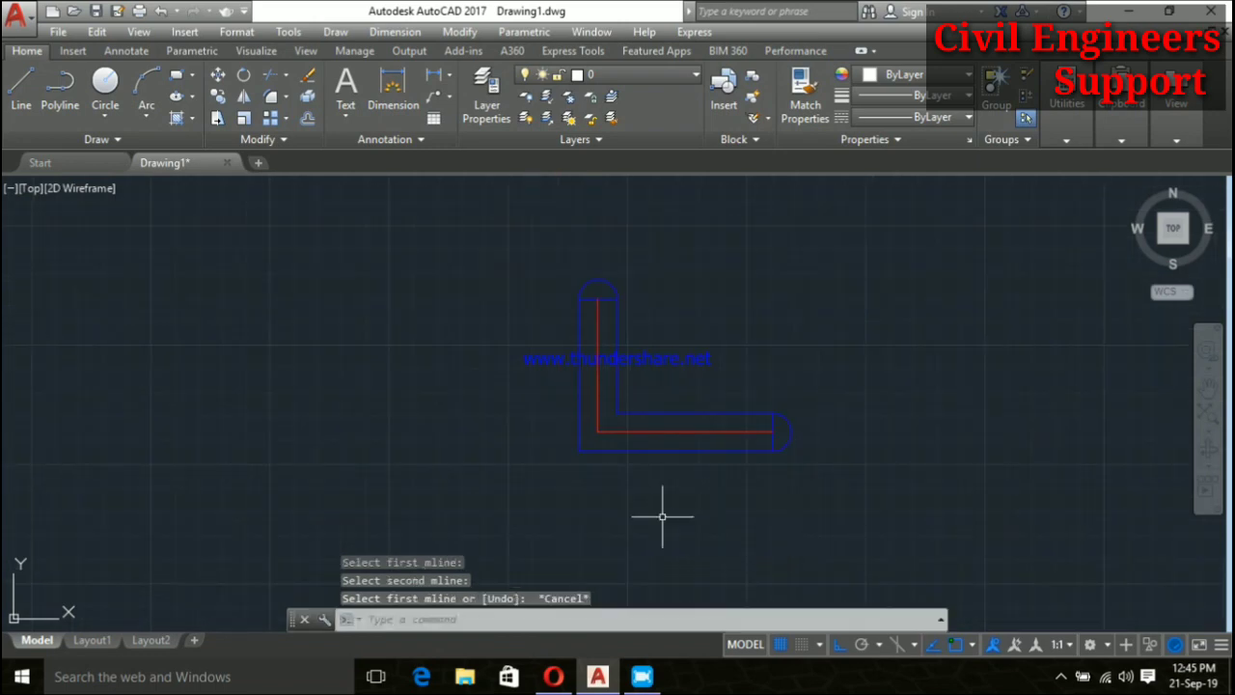
key("ctrl+z")
Join the crossing roads with an open cross joint
double_click(662, 425)
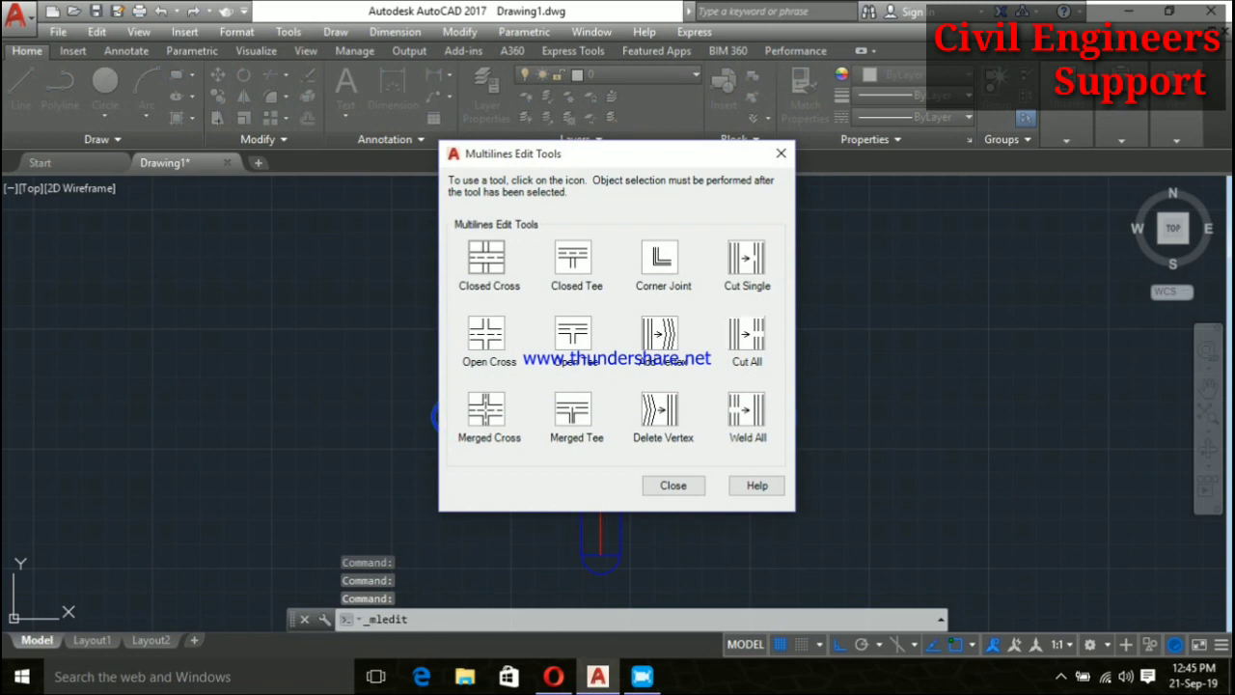
left_click(486, 257)
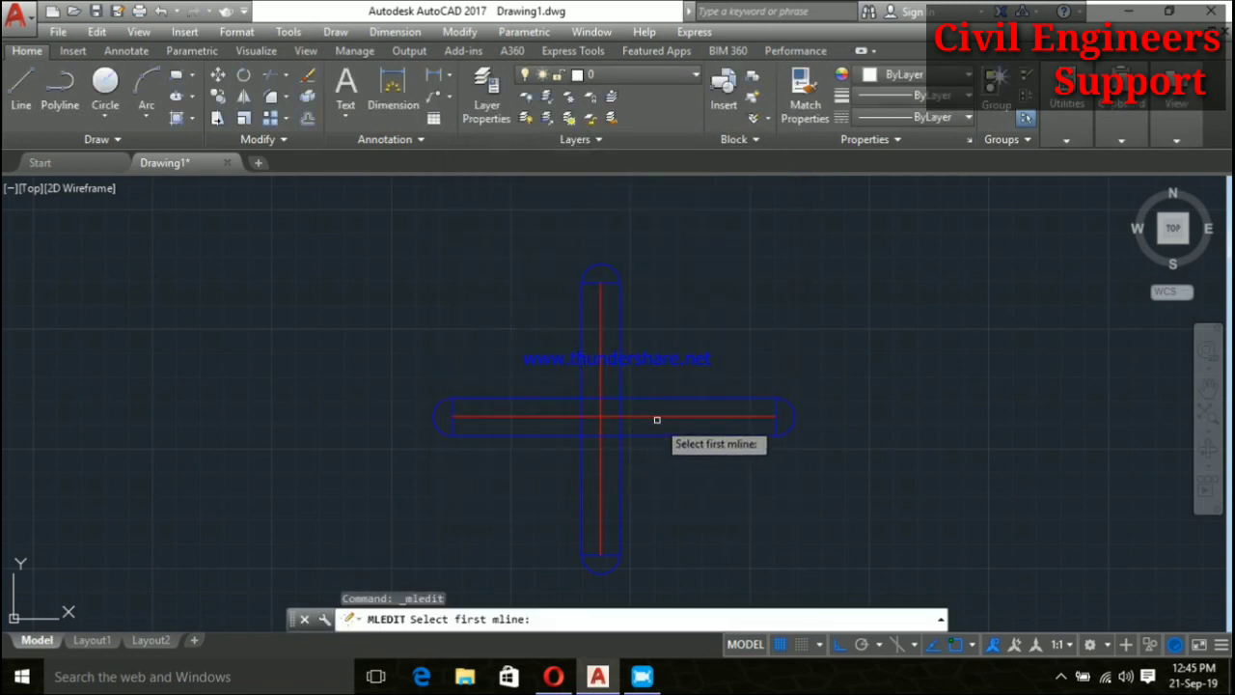
left_click(615, 330)
scroll(661, 497, "up", 2)
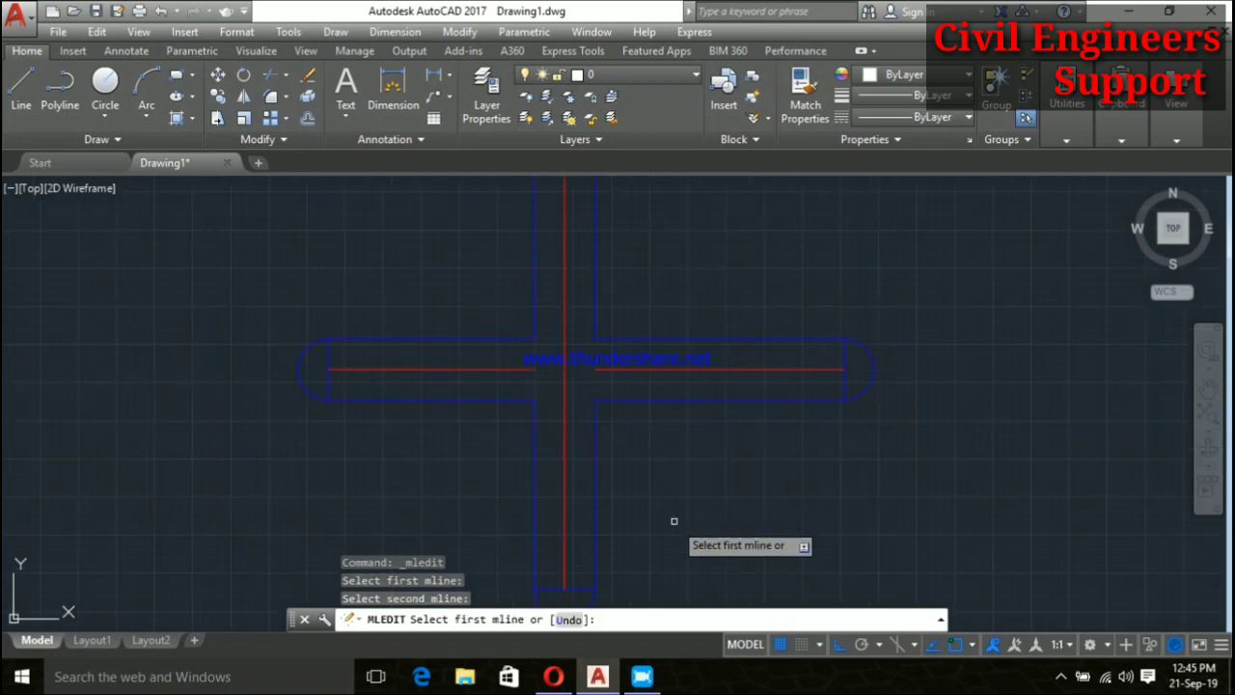
scroll(674, 512, "down", 2)
scroll(661, 473, "down", 2)
key("Escape")
Window-select the road cross and erase it
left_click(725, 504)
left_click(557, 343)
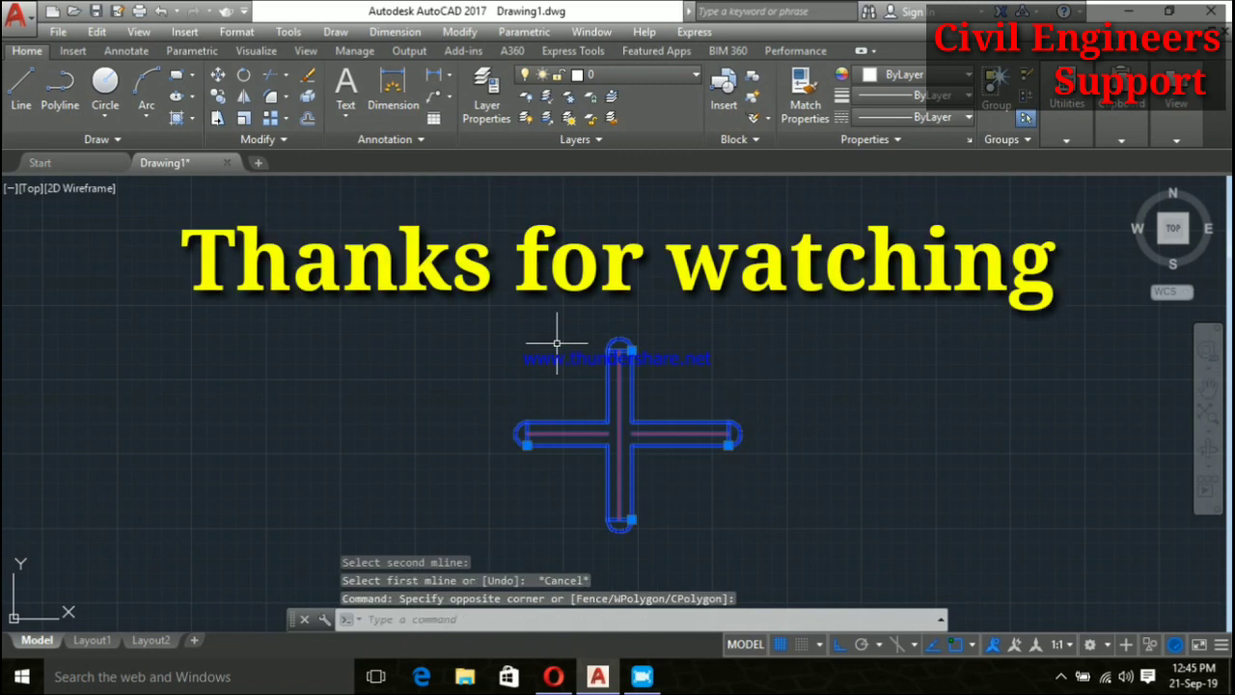
key("Delete")
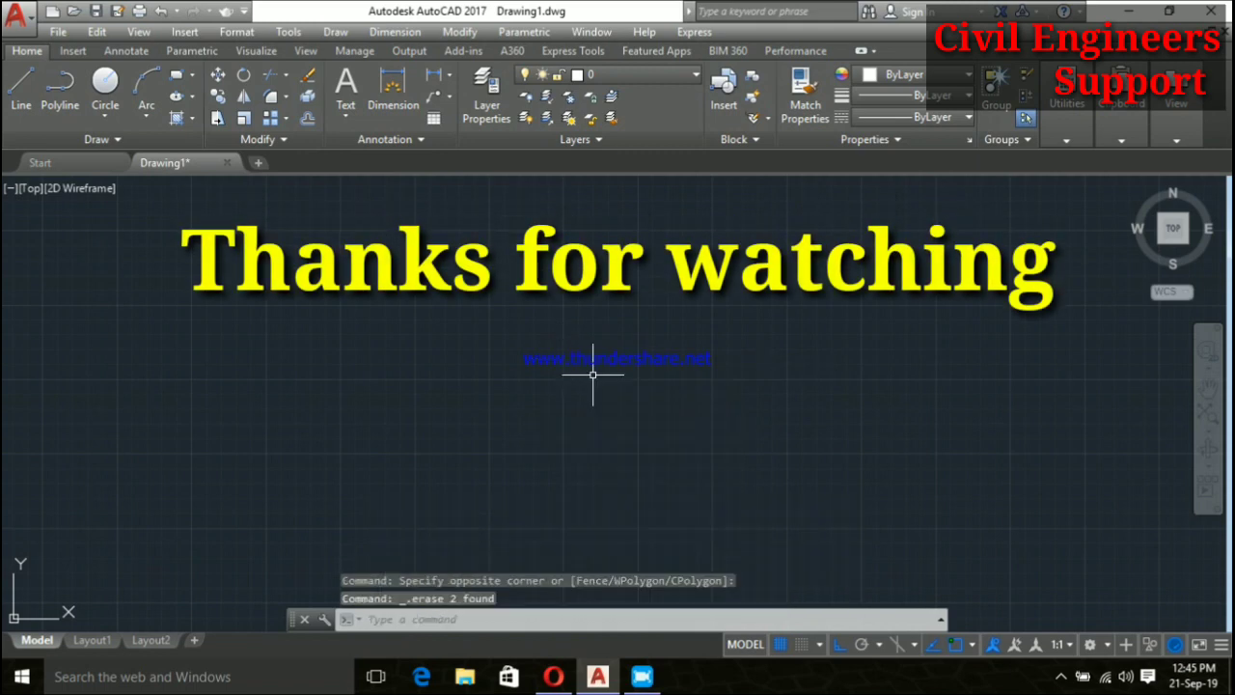